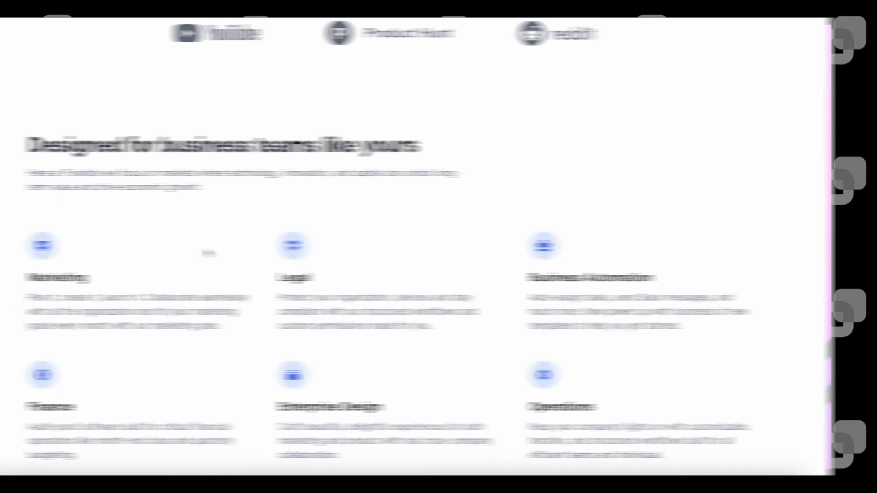
- Look through the demo landing page's sections and read the blog article about Elon Musk and Apple
{"action": "scroll", "coordinate": [255, 252], "scroll_direction": "down", "scroll_amount": 10}
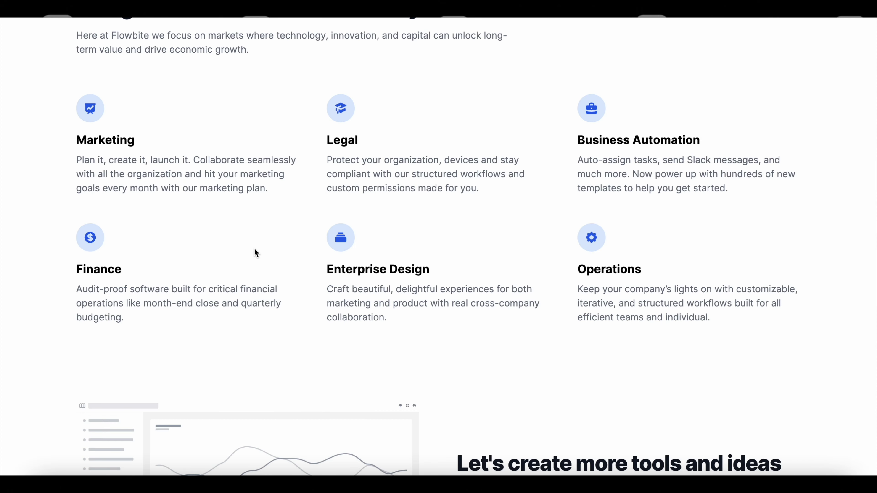
{"action": "scroll", "coordinate": [255, 251], "scroll_direction": "down", "scroll_amount": 15}
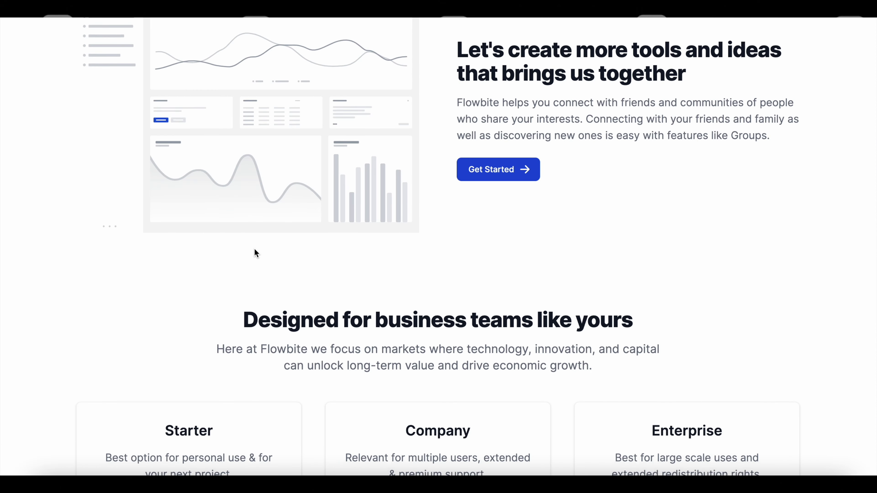
{"action": "scroll", "coordinate": [256, 254], "scroll_direction": "down", "scroll_amount": 12}
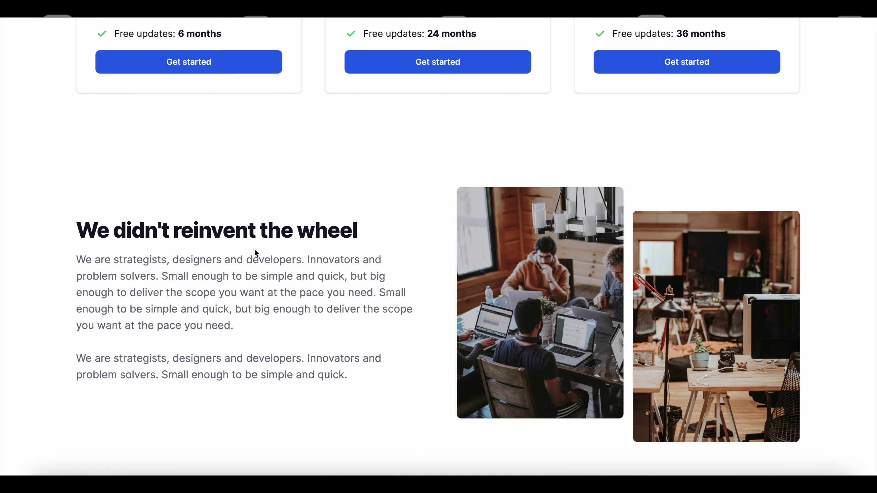
{"action": "scroll", "coordinate": [256, 254], "scroll_direction": "down", "scroll_amount": 14}
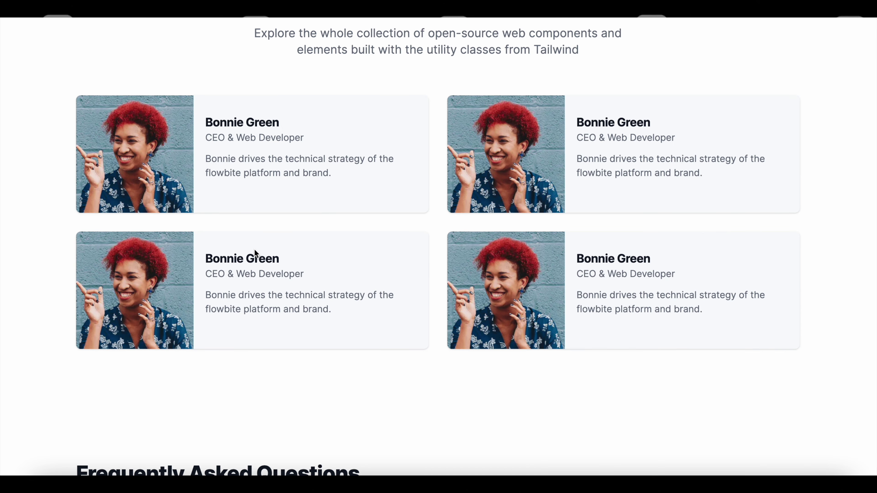
{"action": "scroll", "coordinate": [254, 251], "scroll_direction": "down", "scroll_amount": 2}
{"action": "scroll", "coordinate": [255, 251], "scroll_direction": "up", "scroll_amount": 20}
{"action": "left_click", "coordinate": [400, 217]}
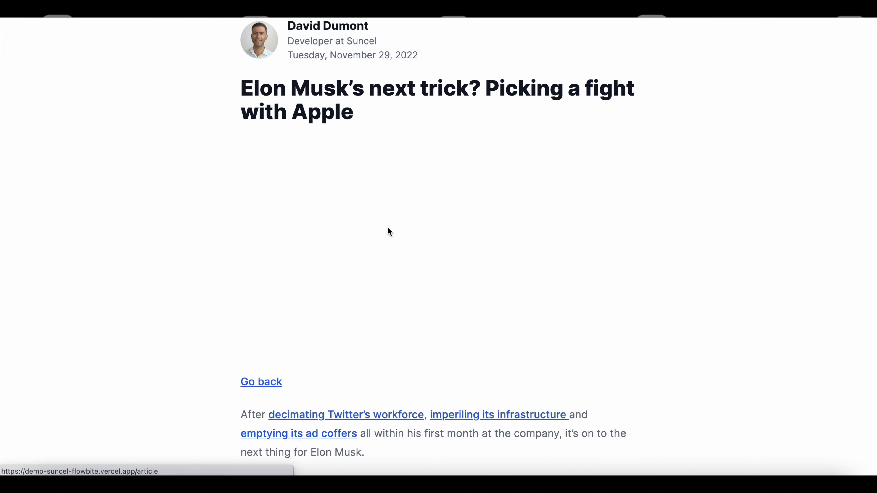
{"action": "scroll", "coordinate": [495, 251], "scroll_direction": "down", "scroll_amount": 7}
{"action": "scroll", "coordinate": [495, 251], "scroll_direction": "down", "scroll_amount": 10}
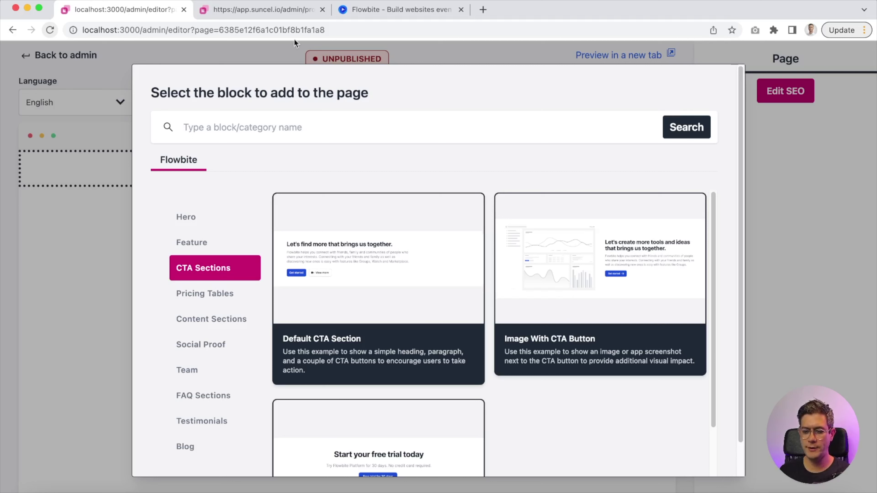
- Go to Flowbite's Blocks library and filter the block sections by the Marketing UI category
{"action": "left_click", "coordinate": [401, 9]}
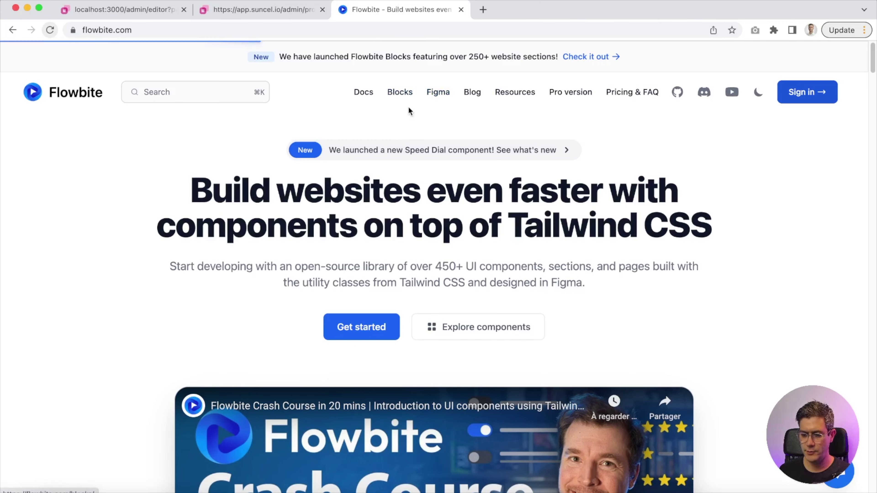
{"action": "scroll", "coordinate": [203, 290], "scroll_direction": "down", "scroll_amount": 1}
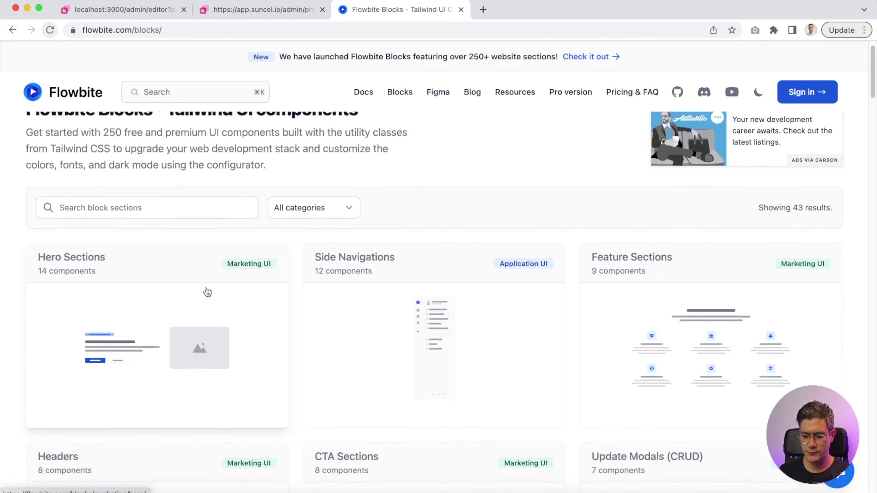
{"action": "left_click", "coordinate": [301, 200]}
{"action": "left_click", "coordinate": [319, 223]}
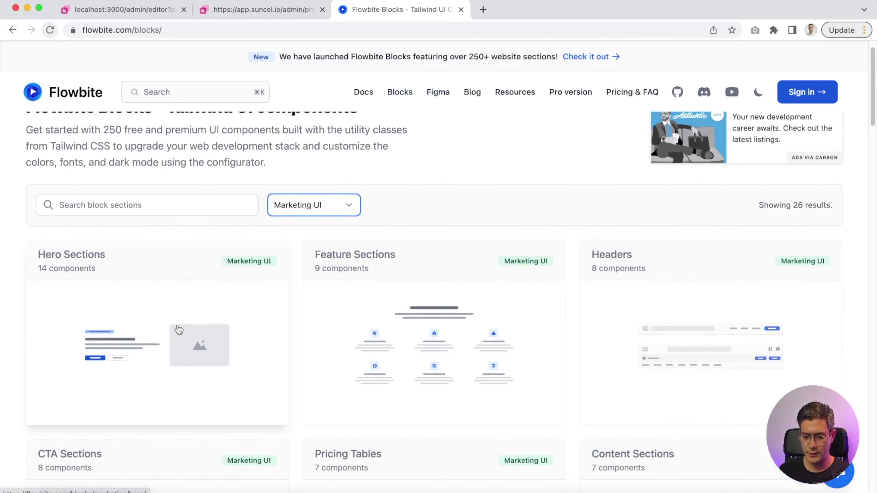
- Open the Hero Sections collection and look through its example blocks
{"action": "left_click", "coordinate": [135, 336]}
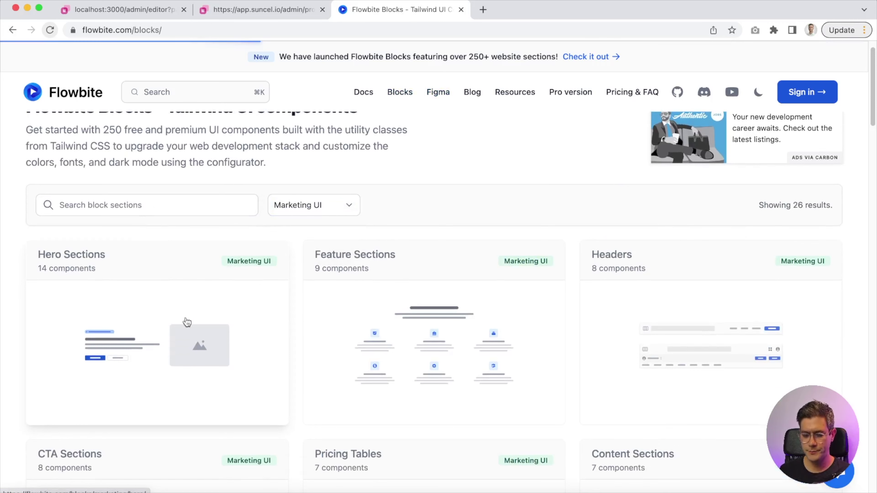
{"action": "scroll", "coordinate": [242, 318], "scroll_direction": "down", "scroll_amount": 2}
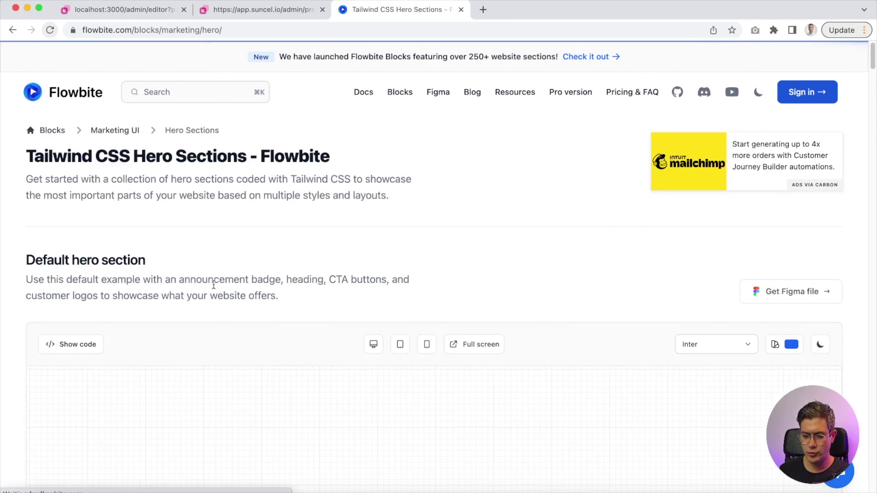
{"action": "scroll", "coordinate": [205, 285], "scroll_direction": "down", "scroll_amount": 4}
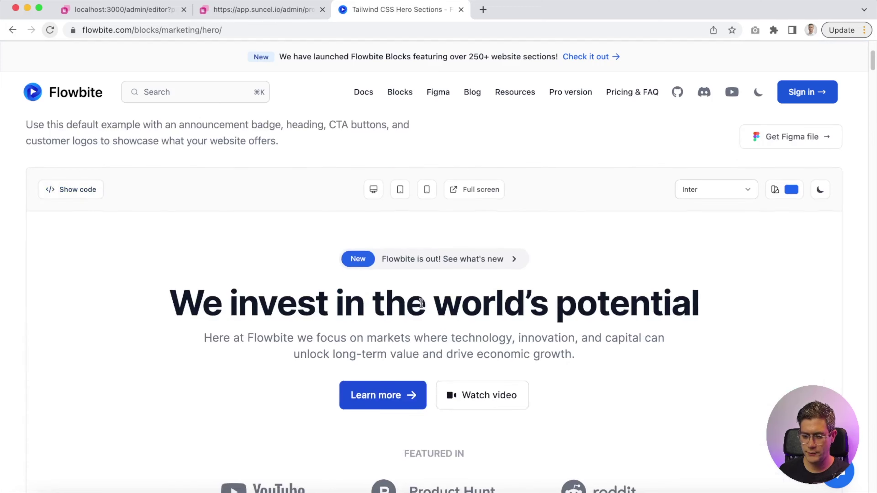
{"action": "scroll", "coordinate": [270, 301], "scroll_direction": "down", "scroll_amount": 10}
{"action": "scroll", "coordinate": [309, 350], "scroll_direction": "down", "scroll_amount": 1}
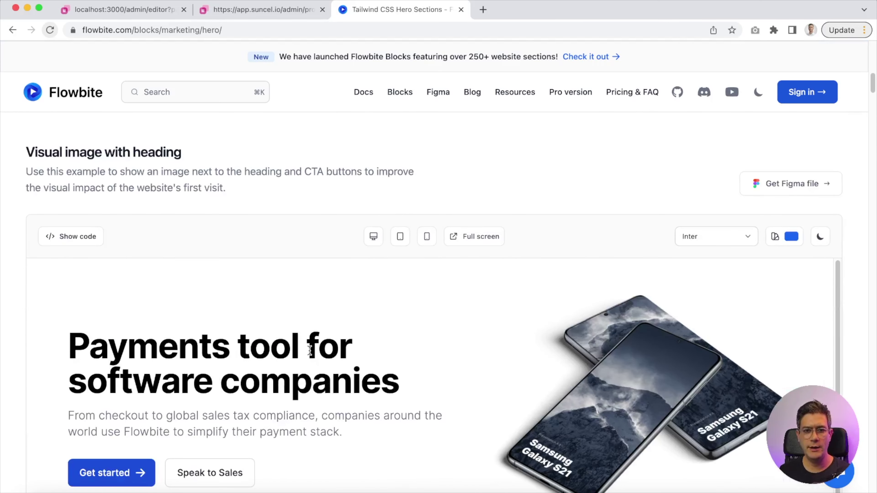
{"action": "scroll", "coordinate": [309, 350], "scroll_direction": "down", "scroll_amount": 15}
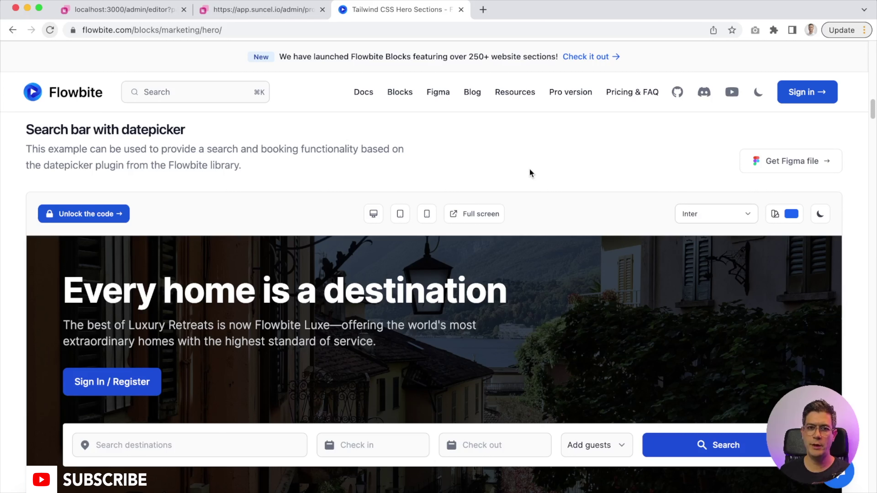
- Return to the local page editor and add the Default Hero Section block from the Hero category to the page
{"action": "left_click", "coordinate": [121, 10]}
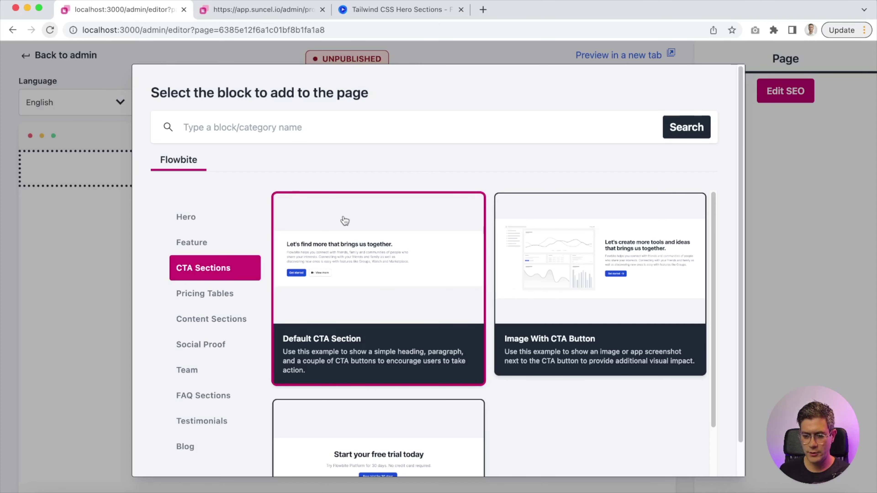
{"action": "scroll", "coordinate": [511, 276], "scroll_direction": "down", "scroll_amount": 2}
{"action": "scroll", "coordinate": [387, 309], "scroll_direction": "up", "scroll_amount": 2}
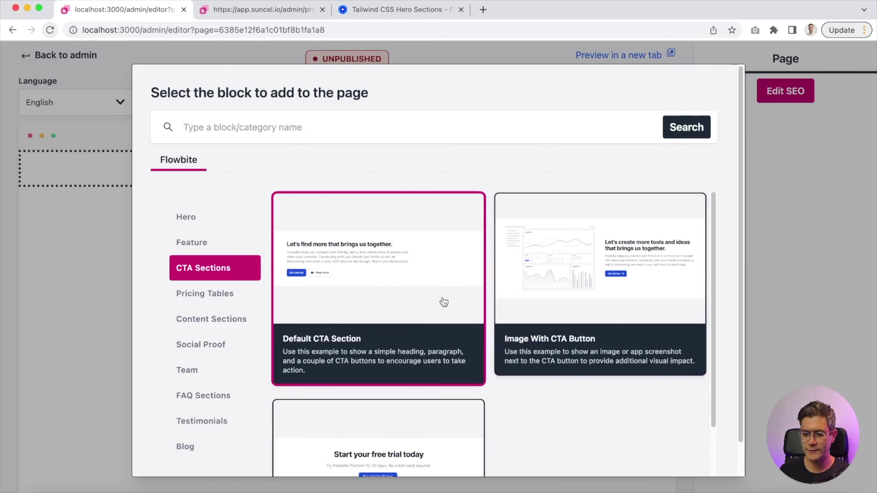
{"action": "left_click", "coordinate": [211, 225]}
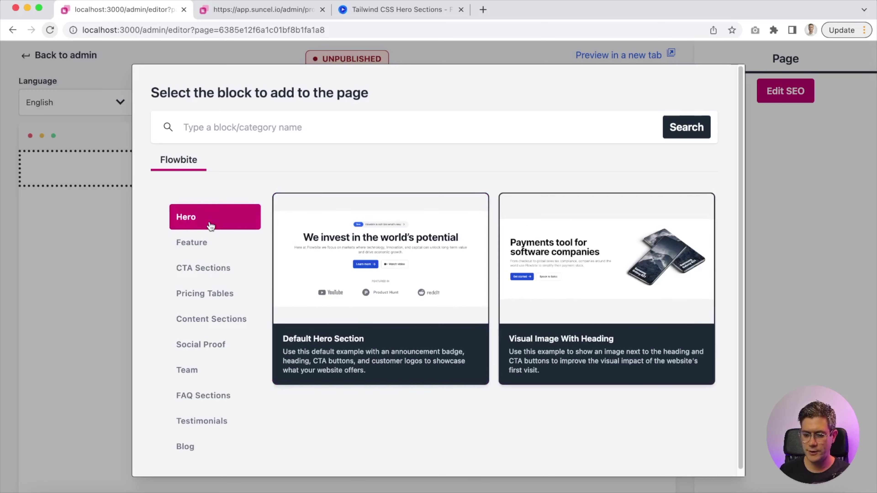
{"action": "left_click", "coordinate": [419, 282]}
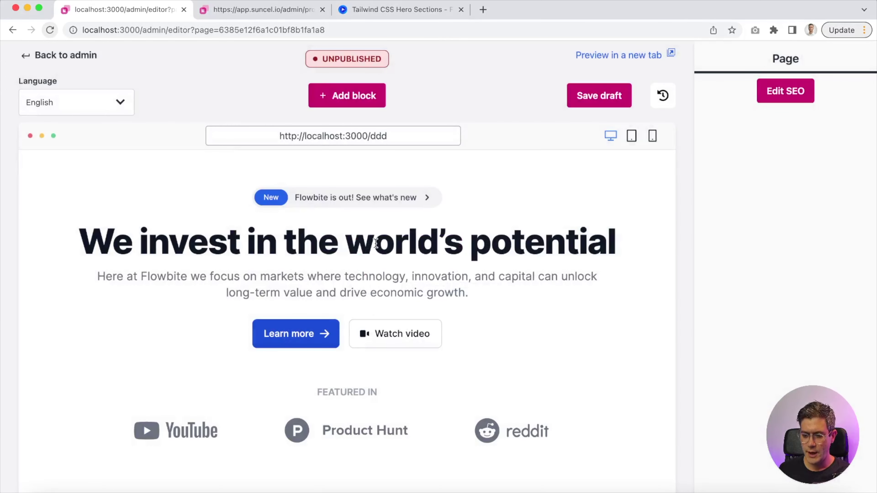
- Try selecting the hero block's heading and description text directly on the page
{"action": "triple_click", "coordinate": [347, 240]}
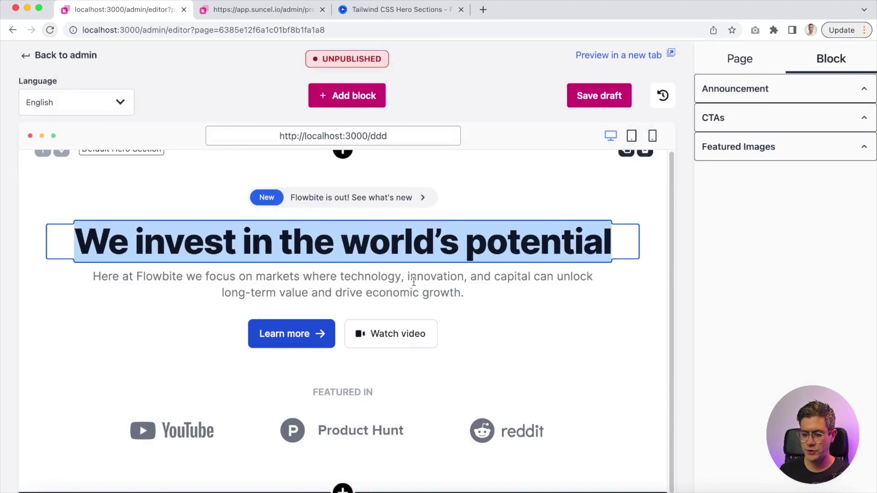
{"action": "triple_click", "coordinate": [383, 278]}
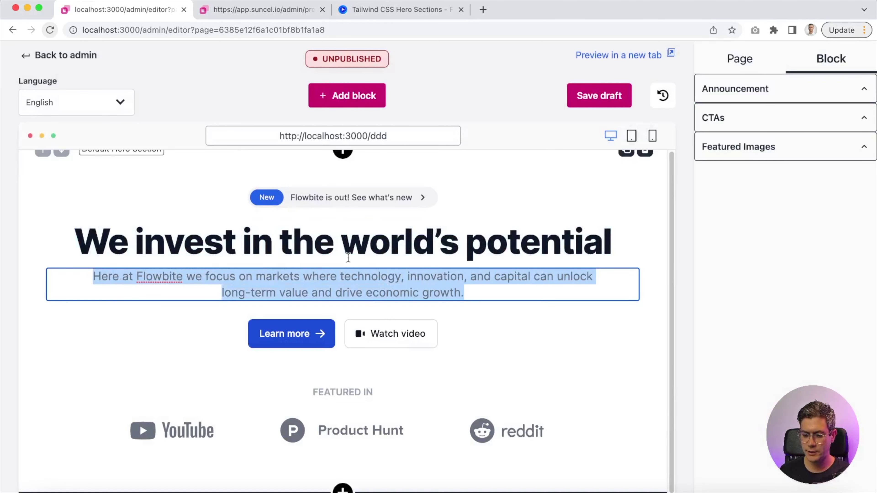
{"action": "left_click", "coordinate": [301, 235]}
- Replace the hero's announcement text with "Suncel is out let's try it !!"
{"action": "left_click", "coordinate": [336, 199]}
{"action": "double_click", "coordinate": [337, 199]}
{"action": "triple_click", "coordinate": [337, 202]}
{"action": "type", "text": "Sunc"}
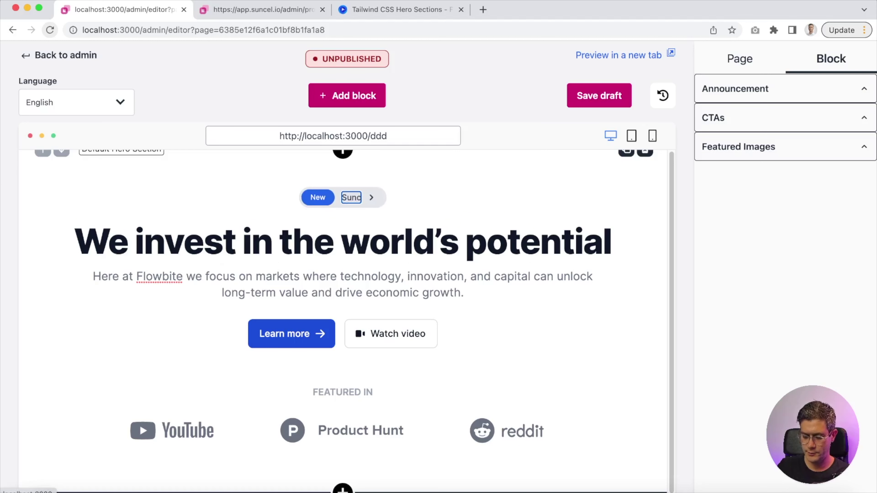
{"action": "type", "text": "el is"}
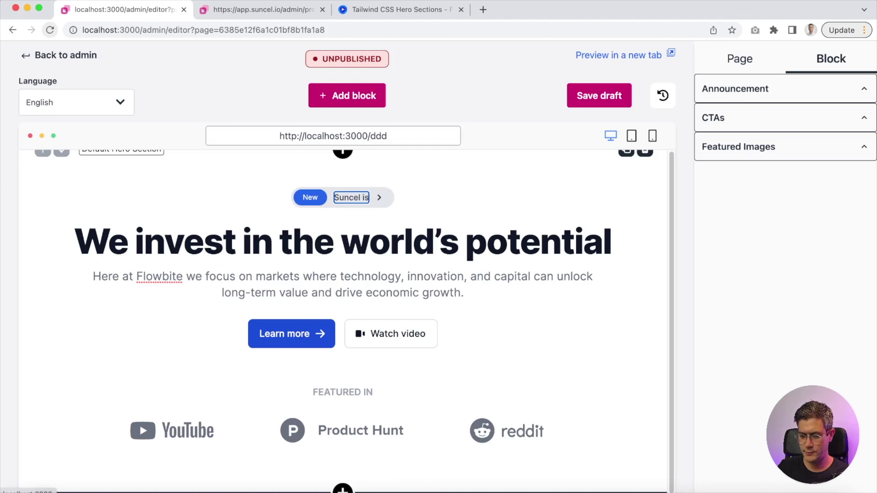
{"action": "type", "text": " out let"}
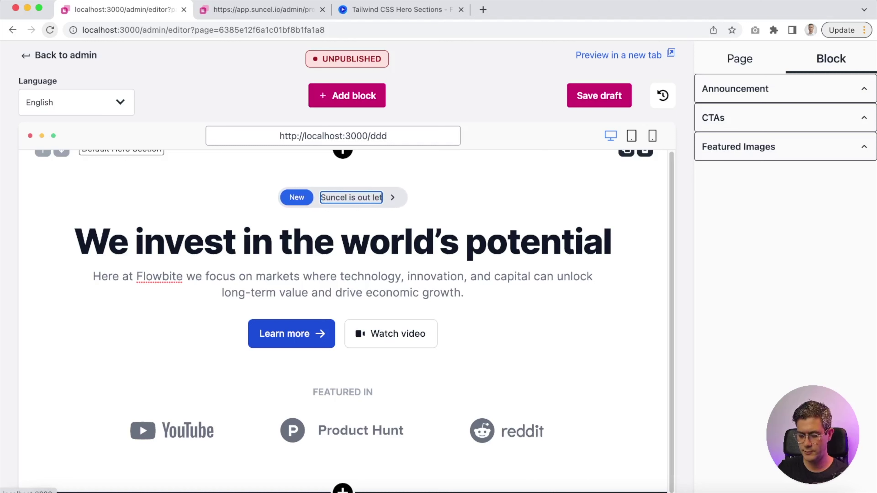
{"action": "type", "text": "'s try it !!"}
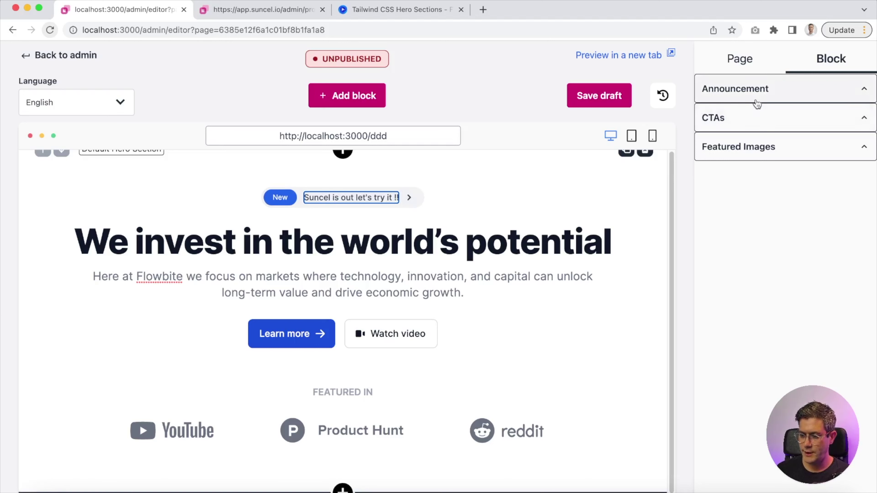
{"action": "left_click", "coordinate": [810, 102]}
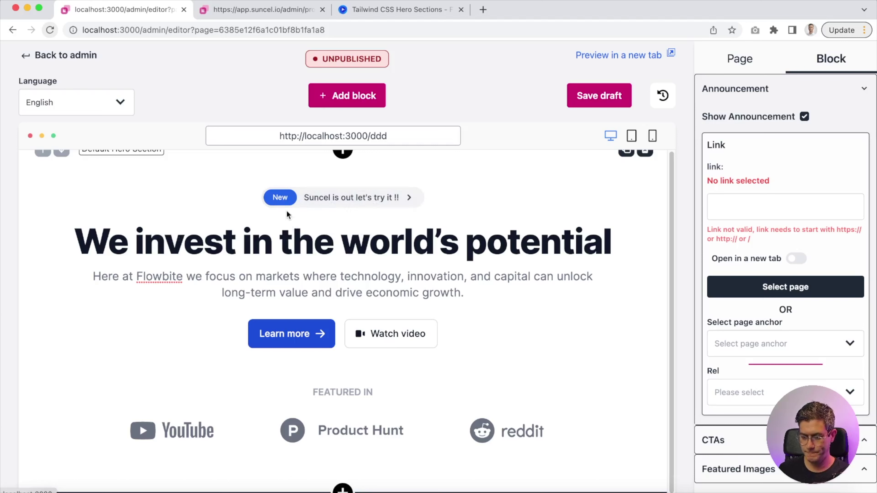
{"action": "left_click", "coordinate": [805, 118]}
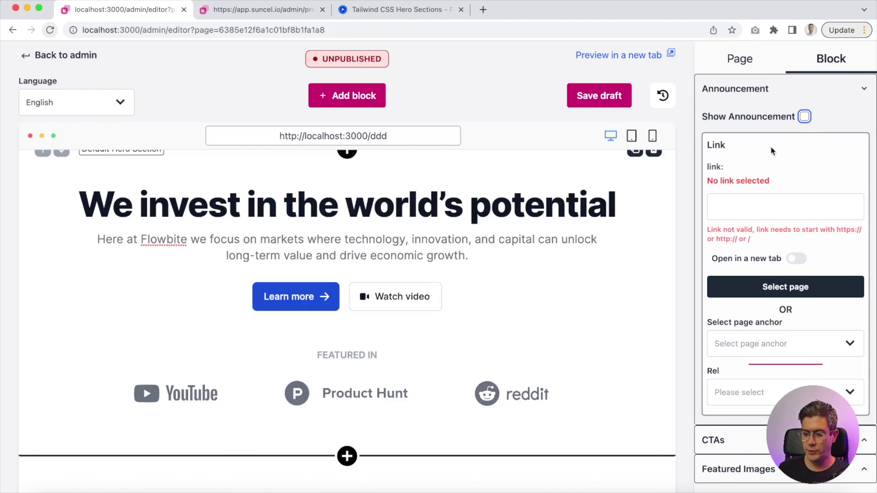
{"action": "left_click", "coordinate": [805, 117]}
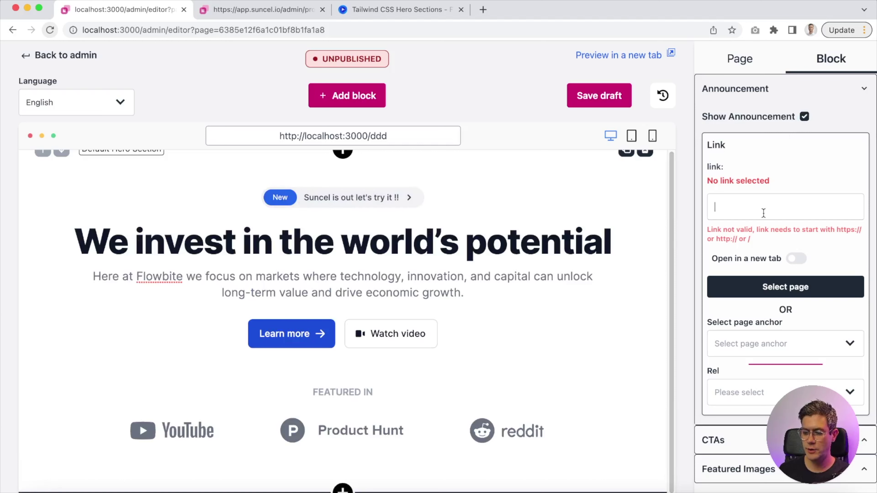
{"action": "type", "text": "https:/"}
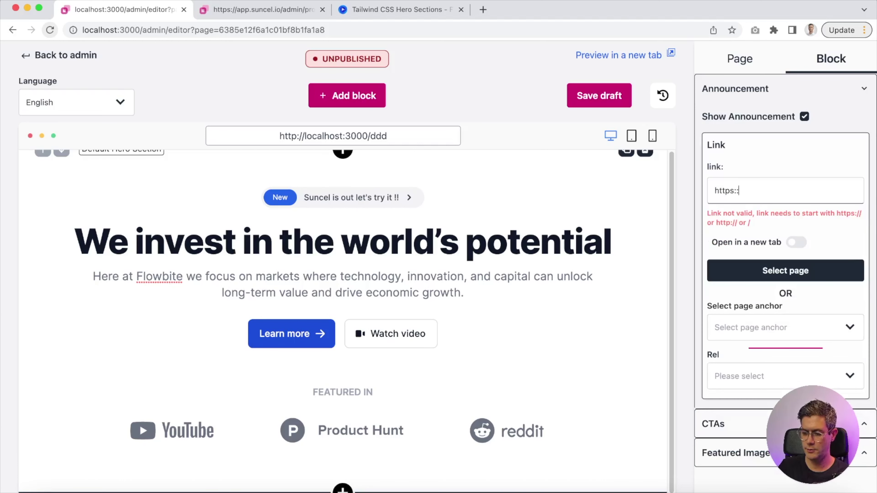
{"action": "type", "text": "/suncel.io"}
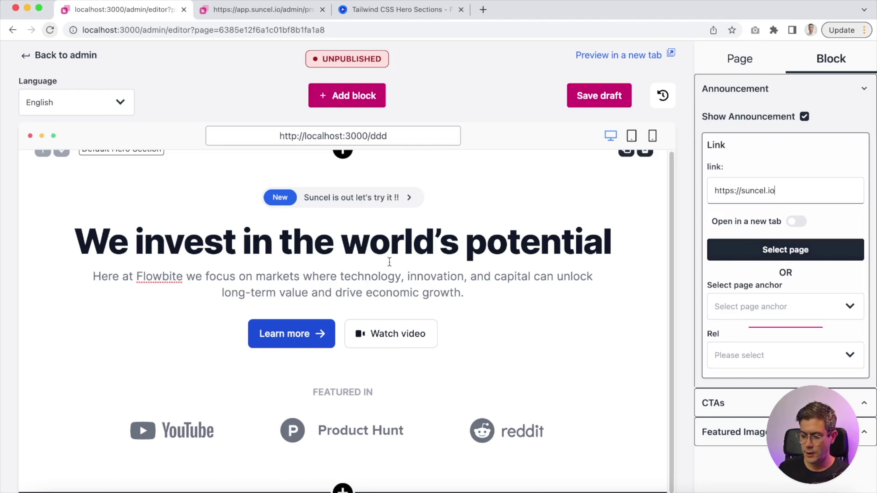
- Change the "Learn more" button's label to "Start !" and check the first CTA's link settings
{"action": "left_click", "coordinate": [747, 94]}
{"action": "left_click", "coordinate": [728, 120]}
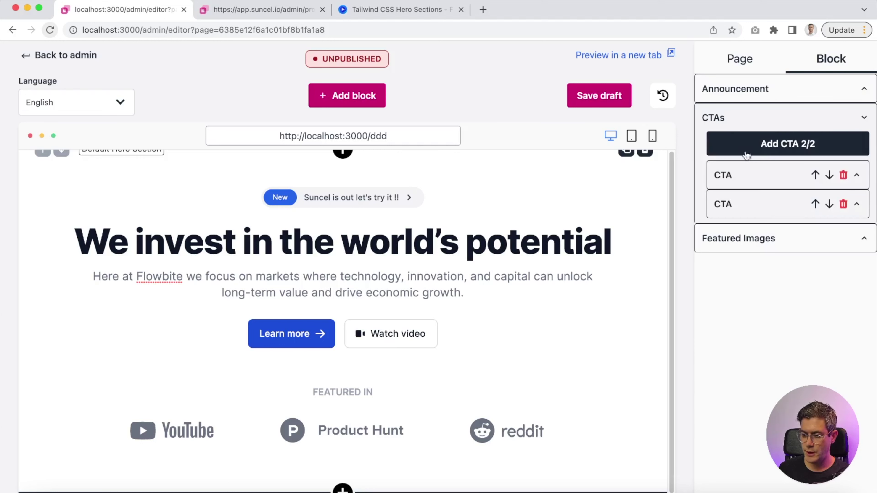
{"action": "left_click", "coordinate": [284, 334]}
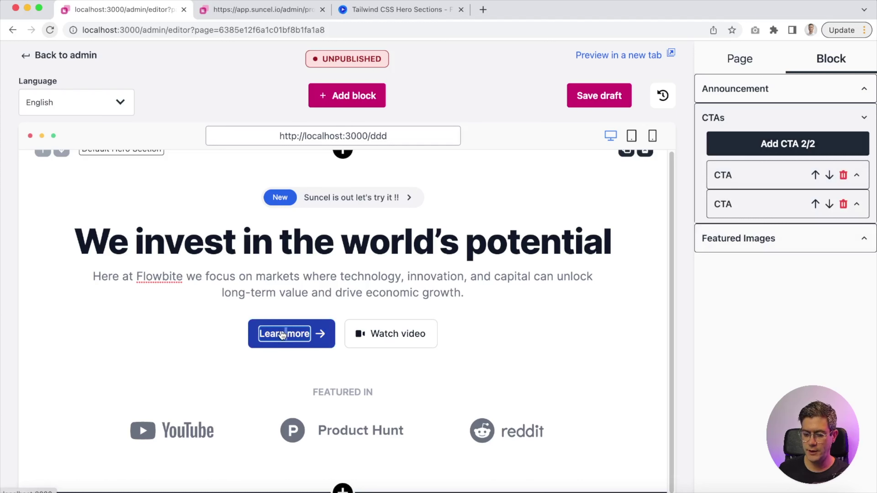
{"action": "triple_click", "coordinate": [282, 335]}
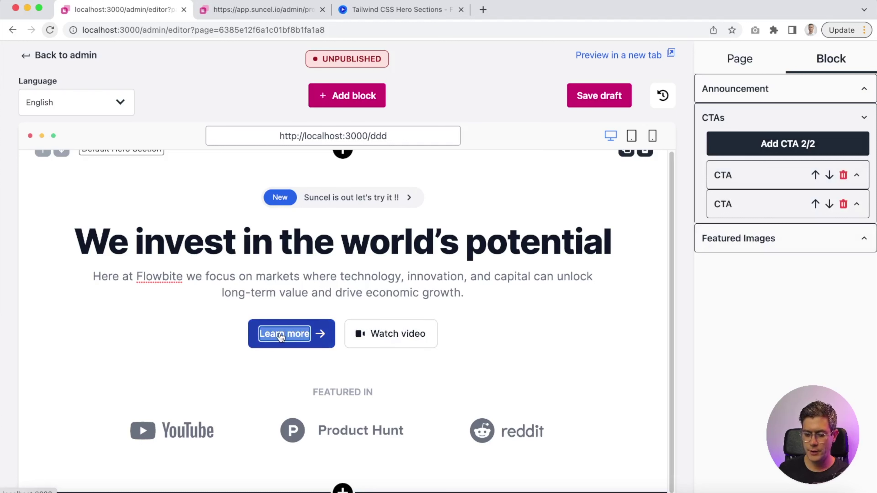
{"action": "type", "text": "Start !"}
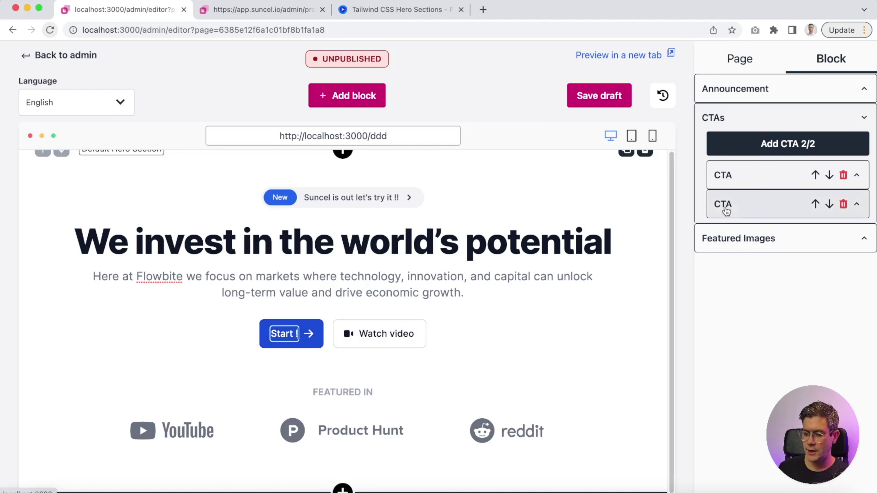
{"action": "left_click", "coordinate": [743, 180]}
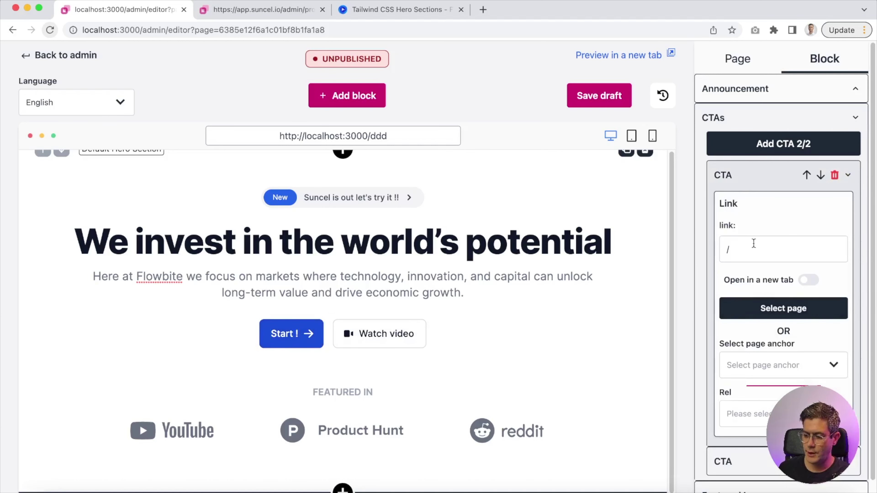
{"action": "left_click", "coordinate": [751, 177]}
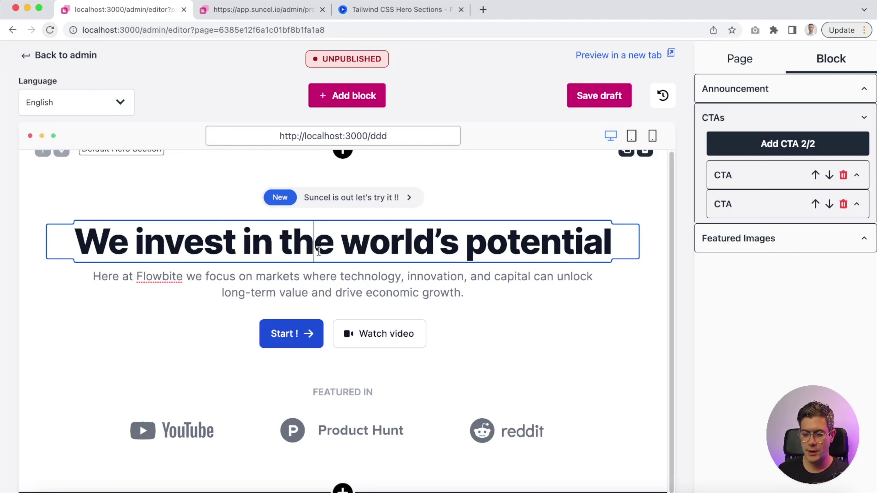
- Switch to VS Code and examine the hero block's code in defaultHeroSection.tsx, including its props, announcement link and bg-primary-600 class
{"action": "key", "text": "super+Tab"}
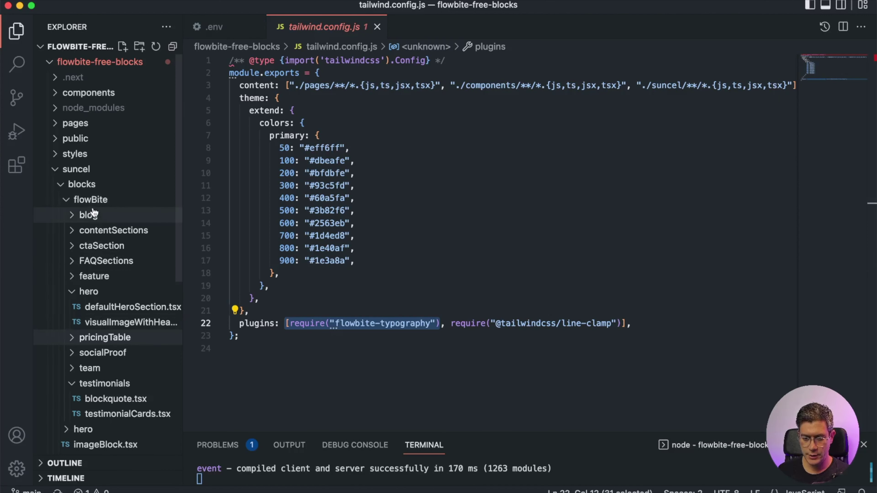
{"action": "left_click", "coordinate": [101, 310]}
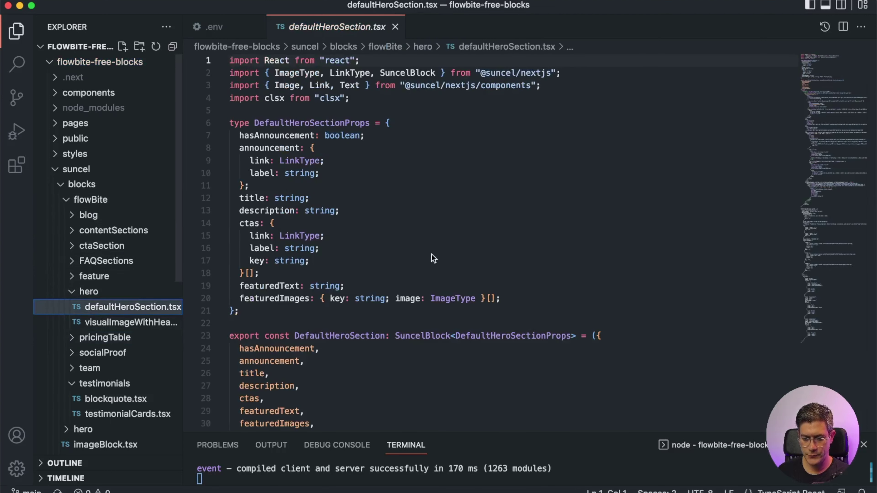
{"action": "left_click", "coordinate": [438, 251]}
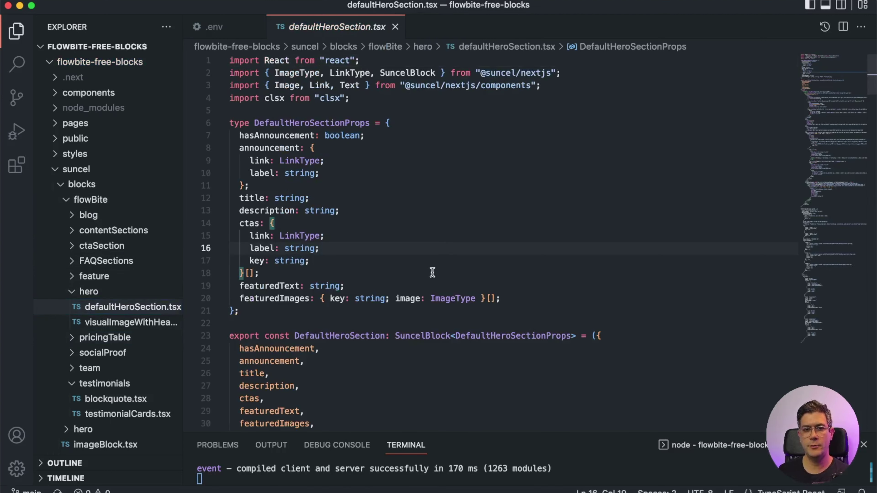
{"action": "scroll", "coordinate": [435, 271], "scroll_direction": "down", "scroll_amount": 10}
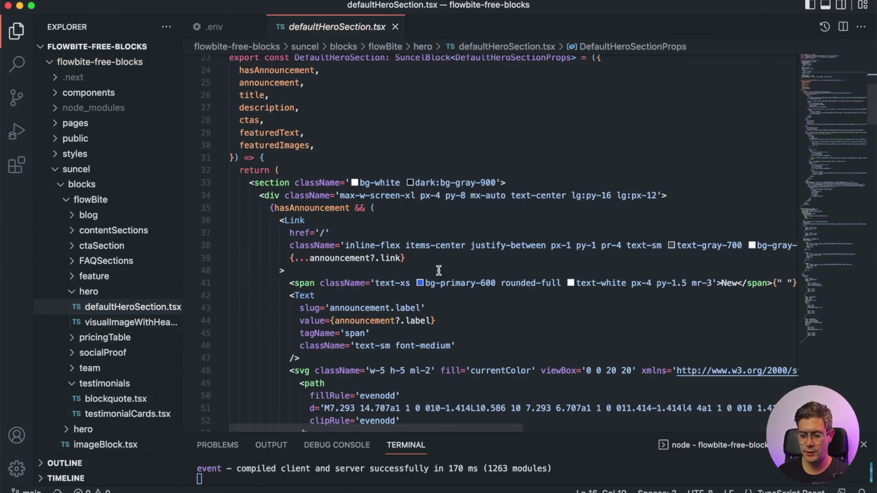
{"action": "scroll", "coordinate": [439, 270], "scroll_direction": "down", "scroll_amount": 2}
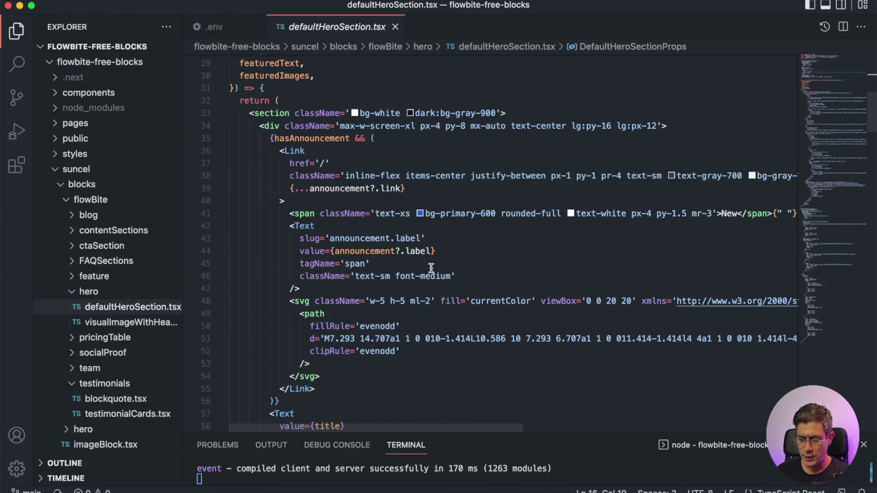
{"action": "left_click", "coordinate": [403, 189]}
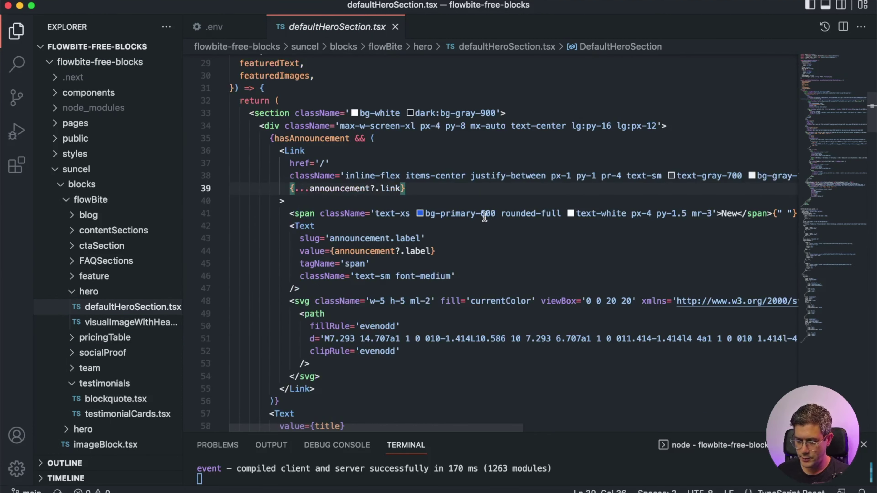
{"action": "double_click", "coordinate": [492, 214]}
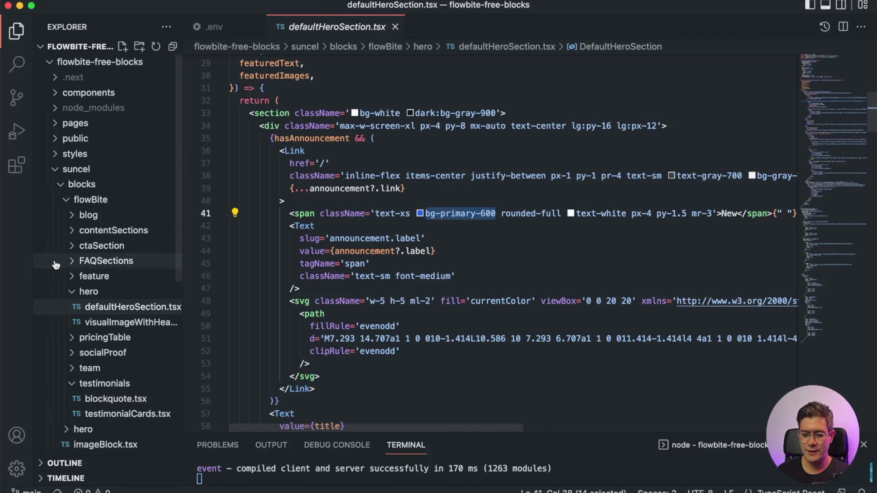
- Open tailwind.config.js and examine the primary colour palette and the flowbite-typography plugin entry
{"action": "scroll", "coordinate": [56, 265], "scroll_direction": "down", "scroll_amount": 8}
{"action": "left_click", "coordinate": [103, 417]}
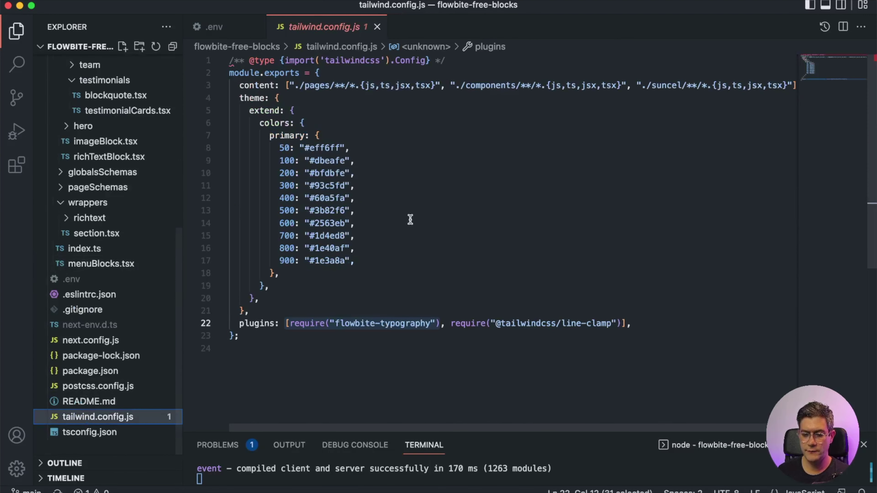
{"action": "left_click_drag", "start_coordinate": [269, 136], "coordinate": [321, 274]}
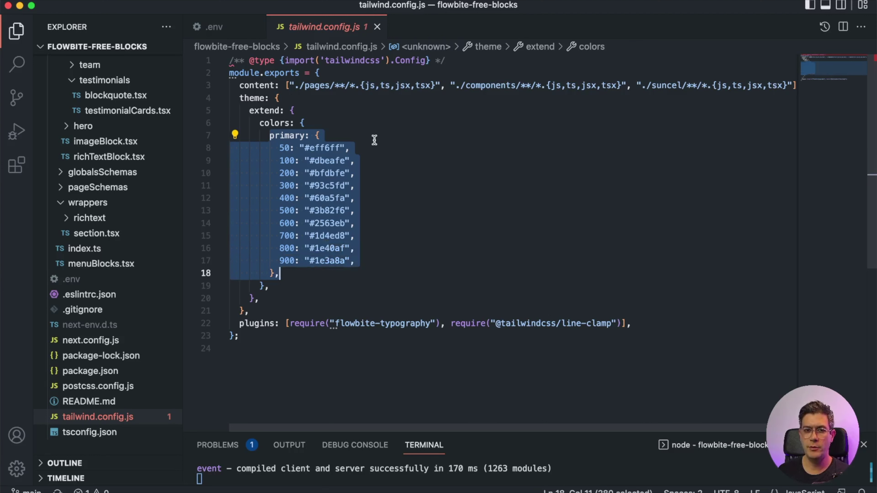
{"action": "left_click", "coordinate": [346, 137]}
{"action": "left_click_drag", "start_coordinate": [270, 136], "coordinate": [319, 270]}
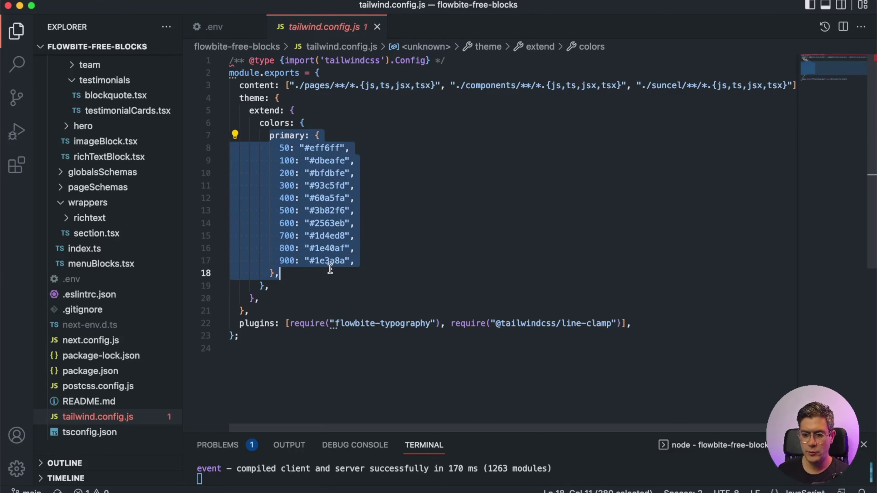
{"action": "left_click_drag", "start_coordinate": [335, 323], "coordinate": [432, 323]}
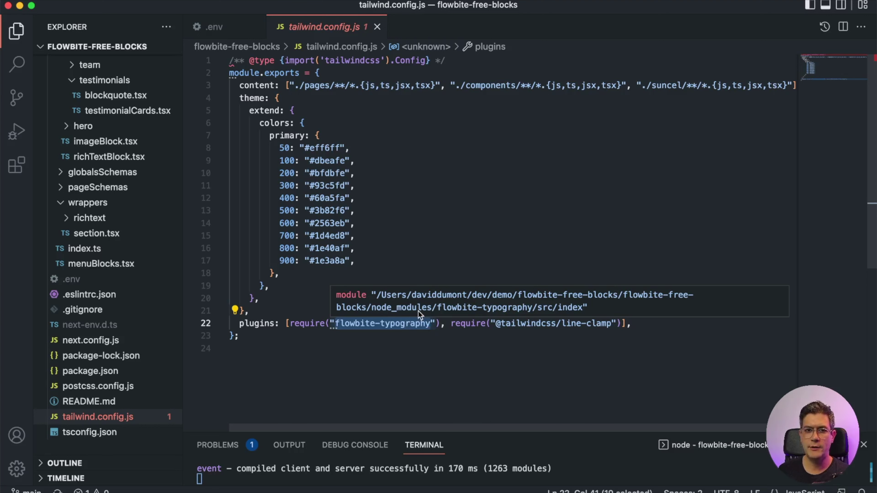
- Switch back to the browser's page editor and check the hero's "Featured in" text and the third featured image's settings
{"action": "key", "text": "super+Tab"}
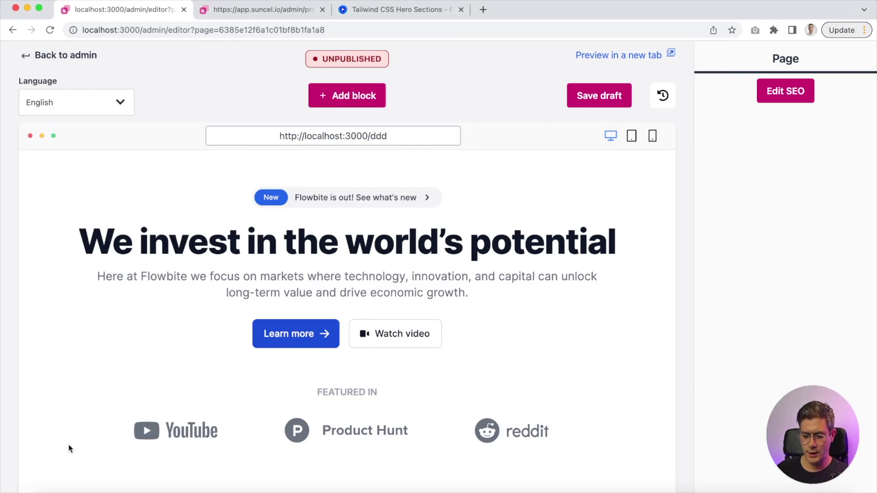
{"action": "left_click", "coordinate": [343, 393]}
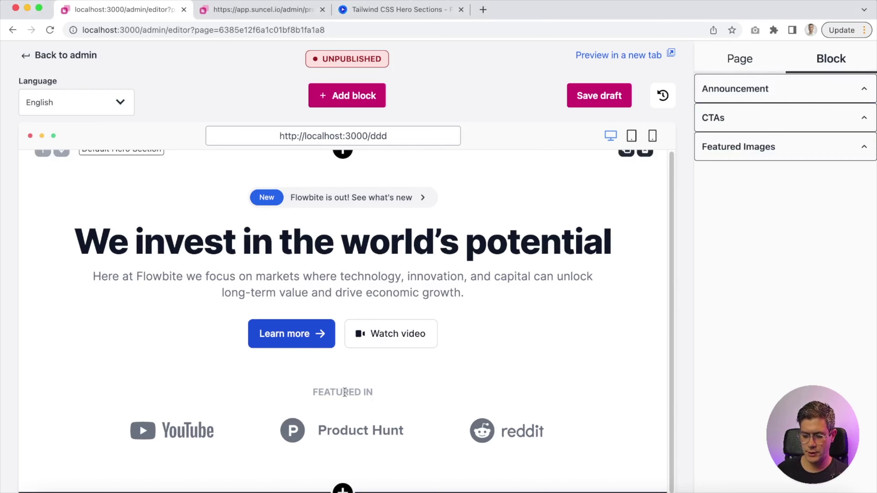
{"action": "double_click", "coordinate": [344, 393]}
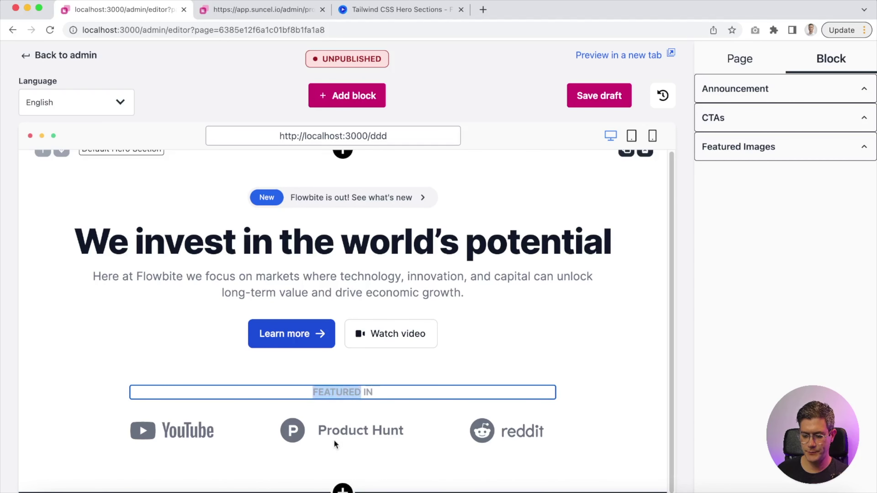
{"action": "left_click", "coordinate": [782, 154]}
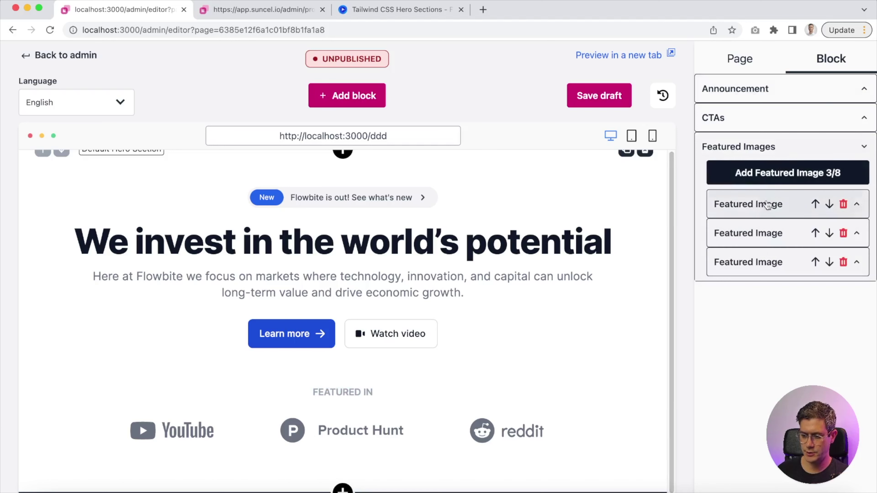
{"action": "left_click", "coordinate": [760, 266]}
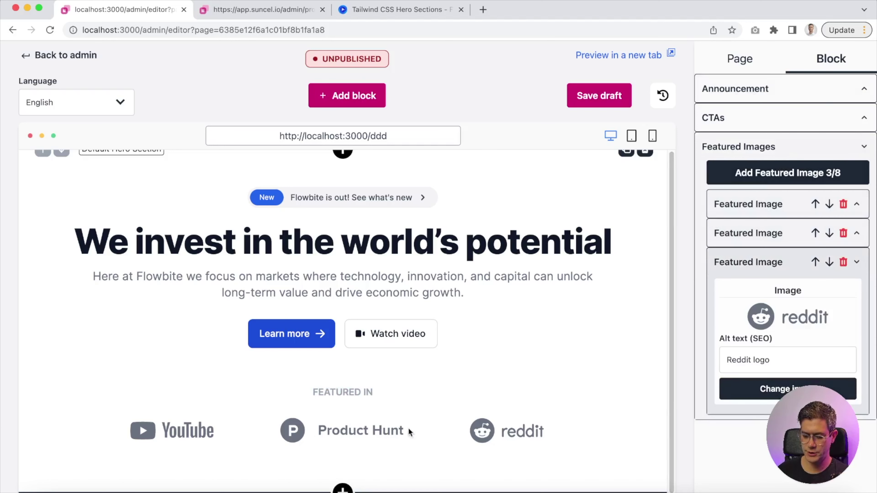
{"action": "left_click", "coordinate": [730, 266]}
- Add a fourth featured image to the hero block
{"action": "left_click", "coordinate": [793, 172]}
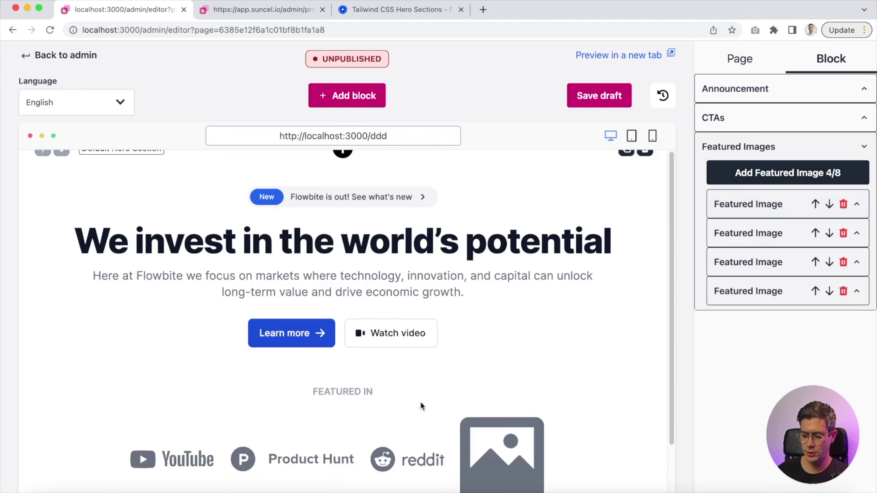
{"action": "scroll", "coordinate": [421, 404], "scroll_direction": "down", "scroll_amount": 3}
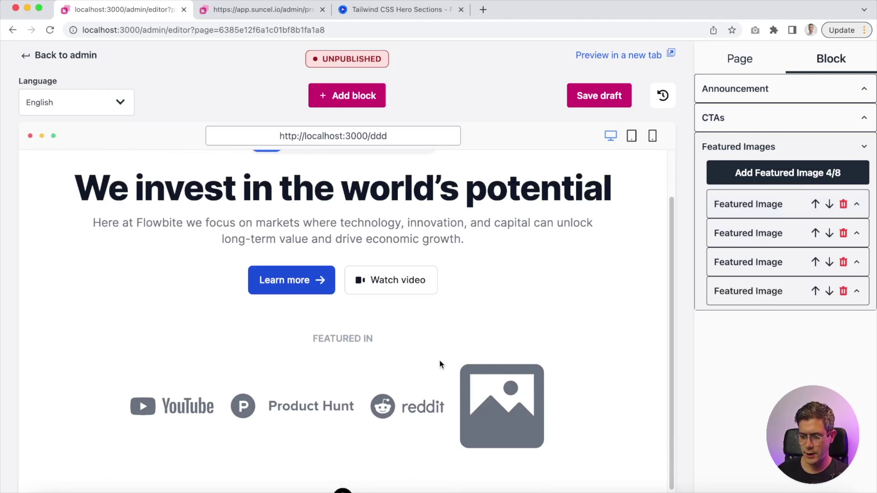
{"action": "left_click", "coordinate": [746, 151]}
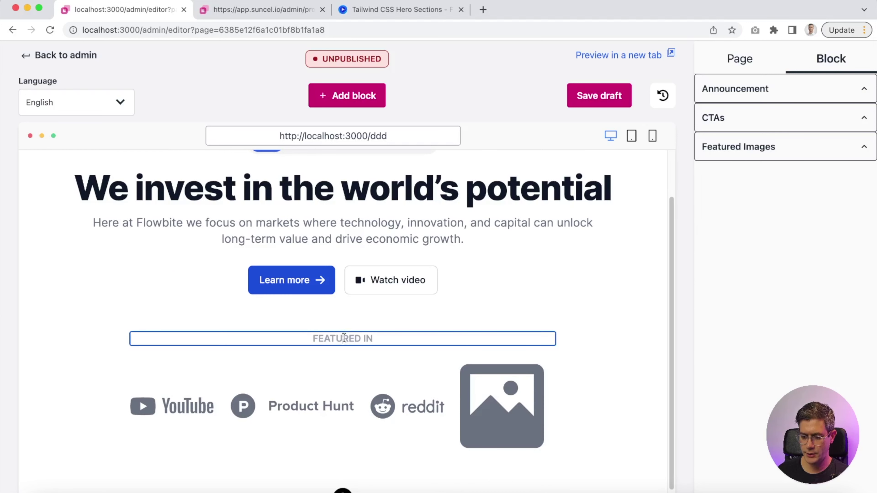
- Delete all the featured images from the hero block
{"action": "left_click", "coordinate": [744, 152]}
{"action": "left_click", "coordinate": [844, 205]}
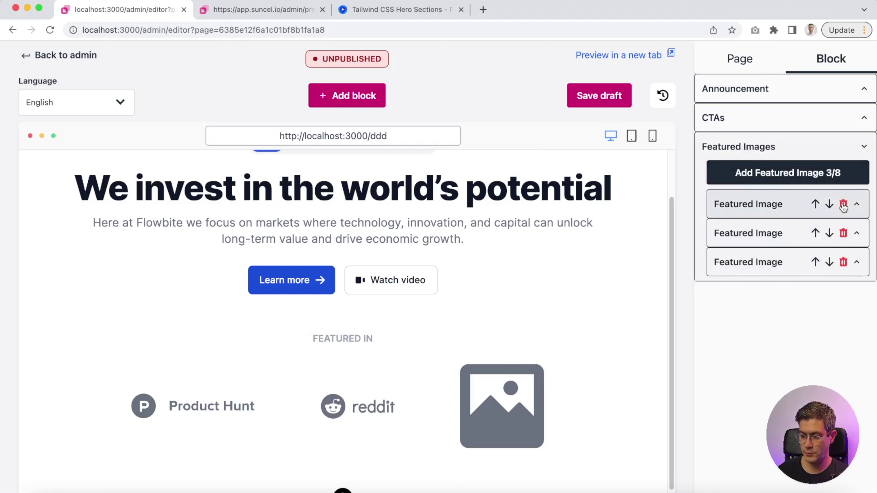
{"action": "left_click", "coordinate": [843, 206]}
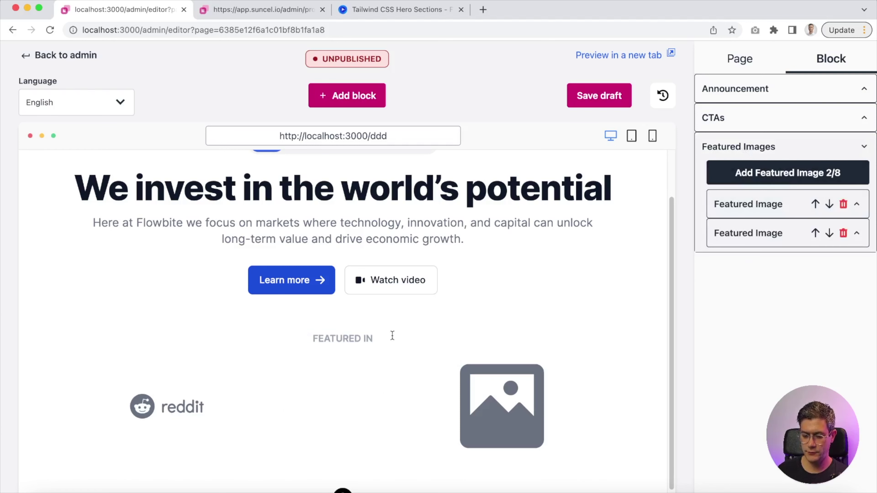
{"action": "left_click", "coordinate": [843, 205]}
{"action": "left_click", "coordinate": [844, 205]}
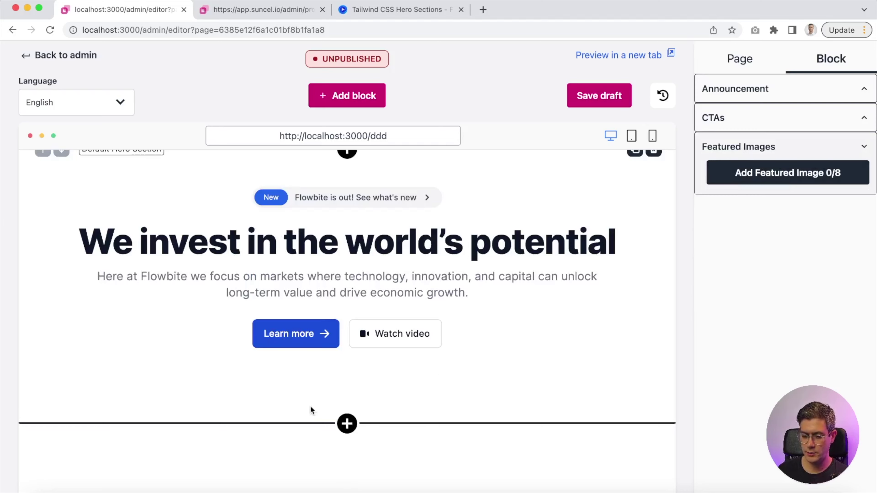
- Add a Visual Image With Heading block below the hero and replace its picture with the Unsplash desert-tree photo
{"action": "left_click", "coordinate": [346, 425]}
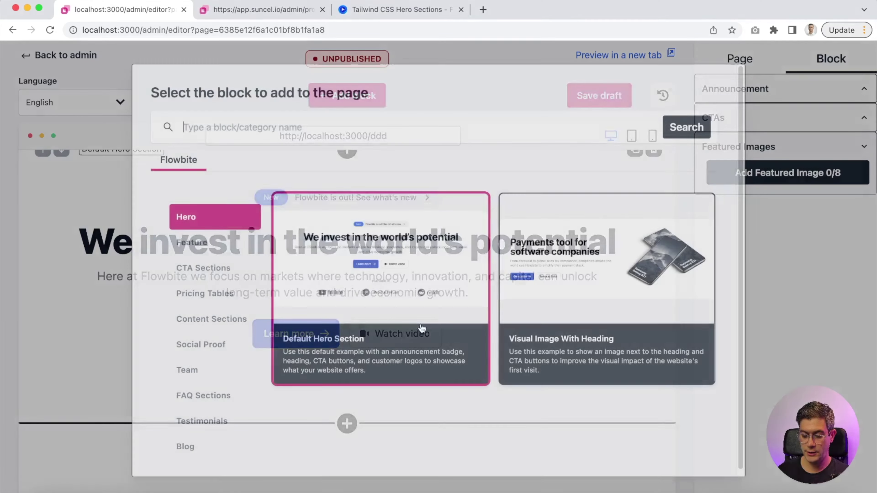
{"action": "left_click", "coordinate": [547, 286]}
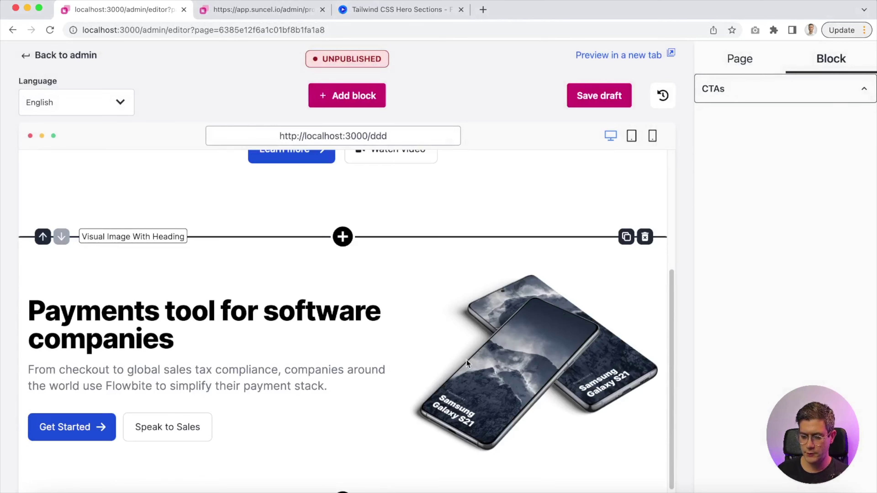
{"action": "scroll", "coordinate": [290, 372], "scroll_direction": "down", "scroll_amount": 1}
{"action": "left_click", "coordinate": [501, 350]}
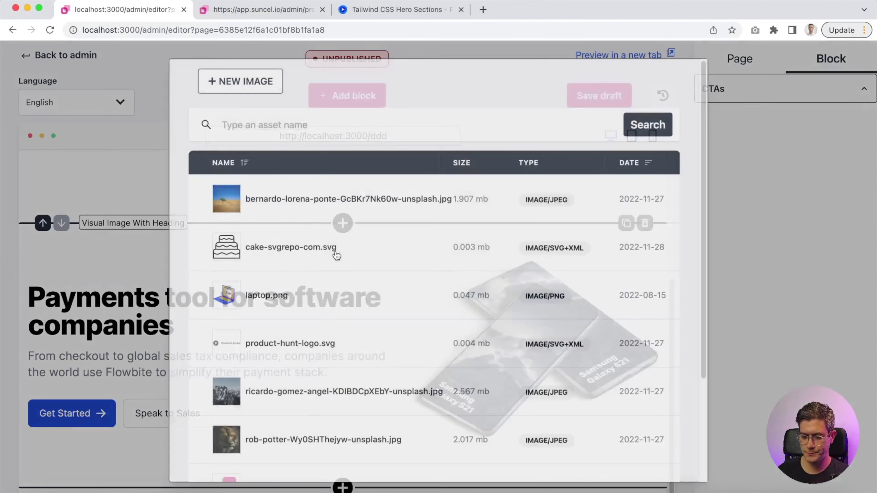
{"action": "left_click", "coordinate": [311, 197]}
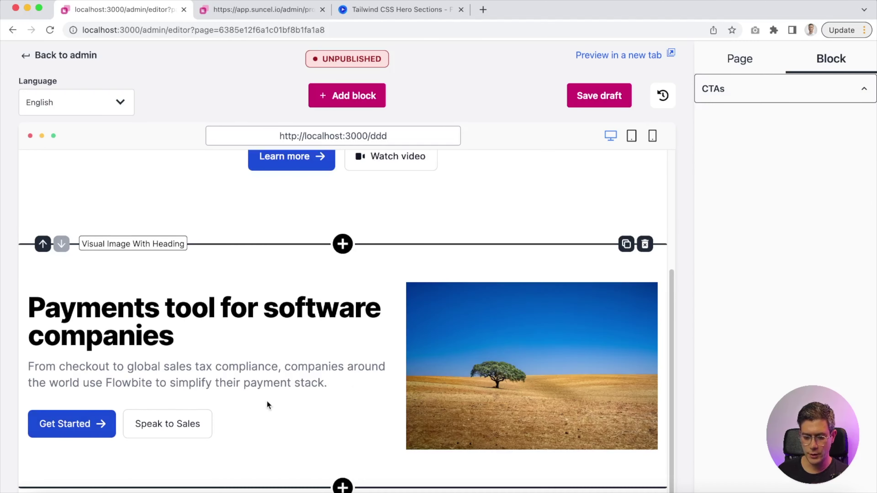
- Delete the block's "Speak to Sales" CTA and change the "Get Started" button's label to "azadazd"
{"action": "left_click", "coordinate": [817, 90]}
{"action": "left_click", "coordinate": [843, 176]}
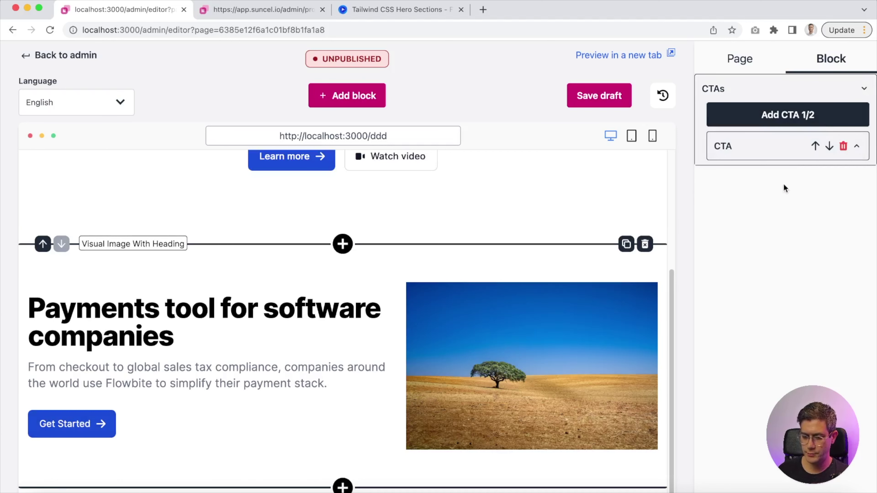
{"action": "triple_click", "coordinate": [58, 432]}
{"action": "type", "text": "azadazd"}
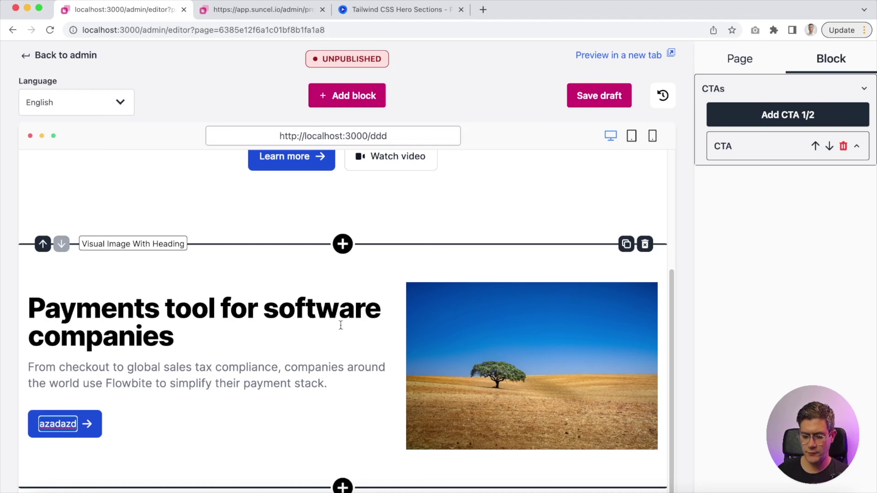
- Add a Default Feature List block from the Feature category below the Visual Image With Heading block
{"action": "left_click", "coordinate": [342, 486]}
{"action": "left_click", "coordinate": [207, 241]}
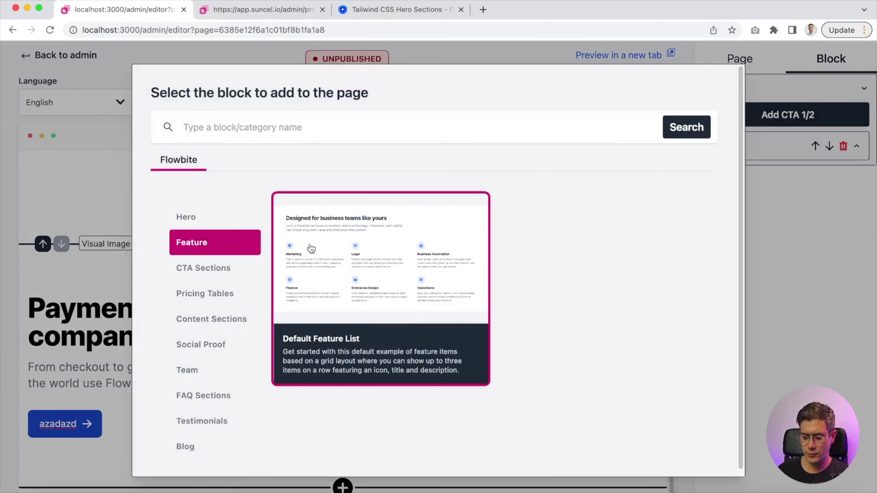
{"action": "left_click", "coordinate": [345, 257]}
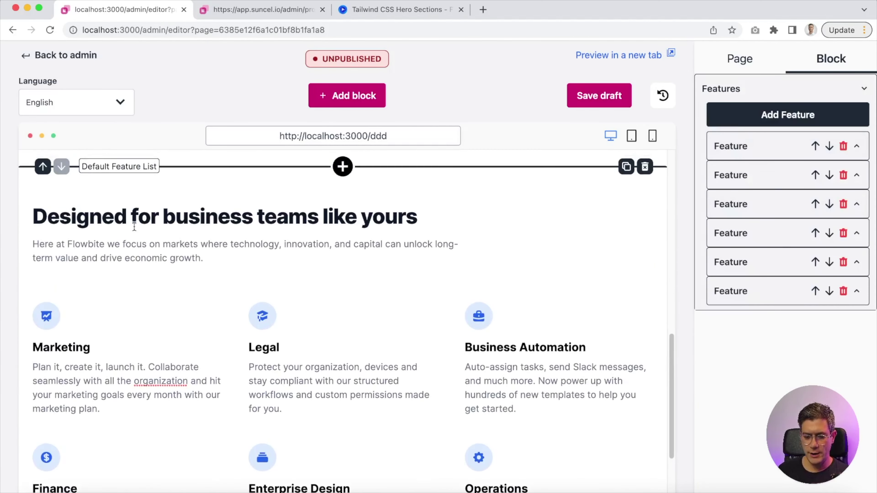
{"action": "scroll", "coordinate": [280, 359], "scroll_direction": "down", "scroll_amount": 1}
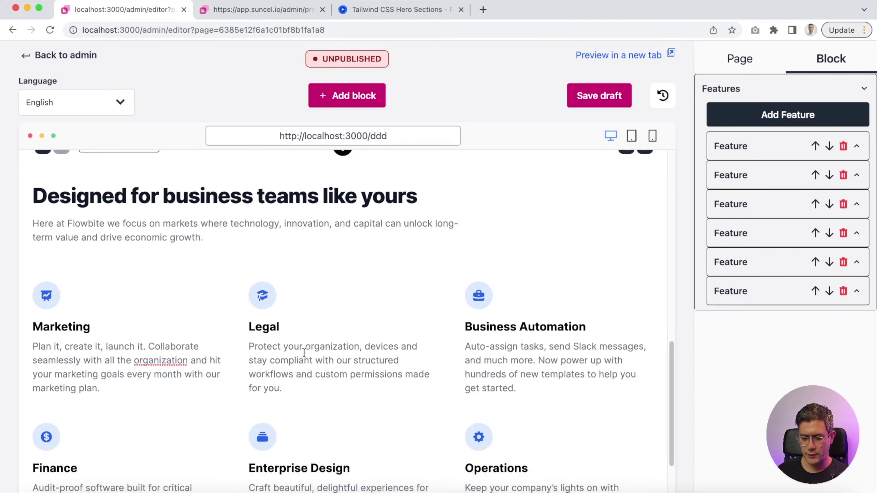
- Delete the last three features from the feature list, keeping Marketing, Legal and Business Automation
{"action": "left_click", "coordinate": [844, 291]}
{"action": "left_click", "coordinate": [843, 263]}
{"action": "left_click", "coordinate": [843, 233]}
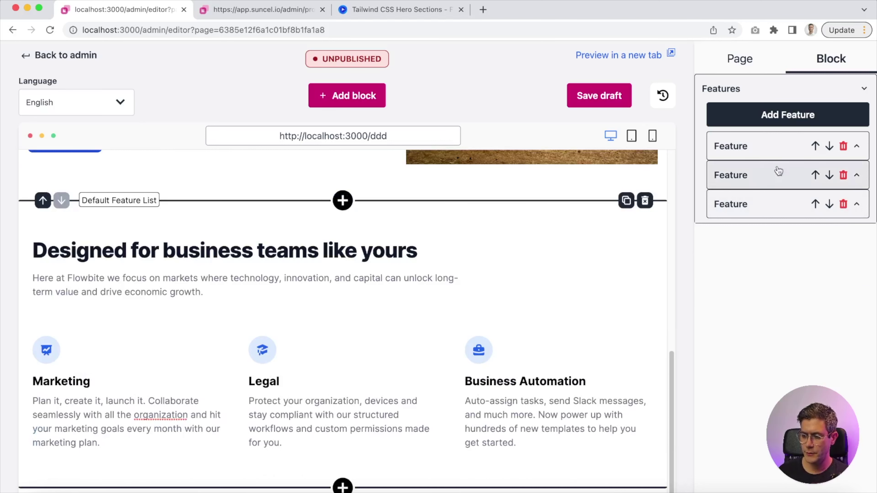
- Add a new feature to the feature list and set its icon to cake-svgrepo-com.svg
{"action": "left_click", "coordinate": [779, 118]}
{"action": "scroll", "coordinate": [235, 353], "scroll_direction": "down", "scroll_amount": 1}
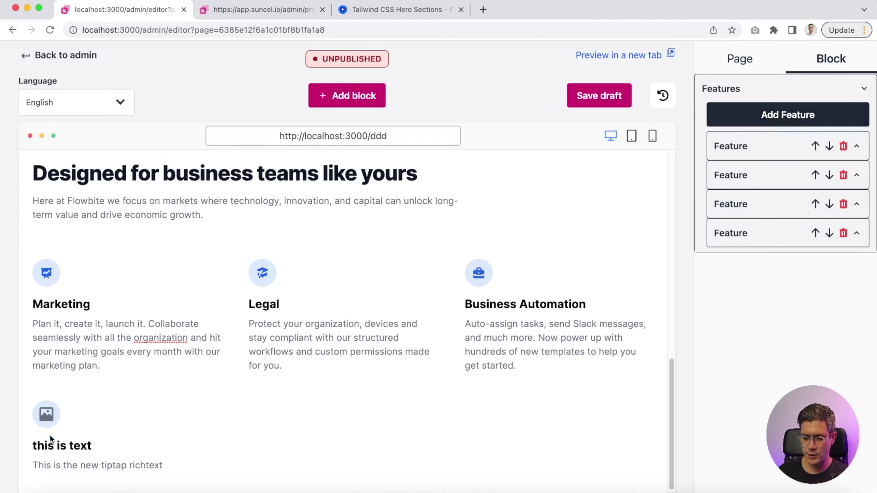
{"action": "left_click", "coordinate": [46, 414]}
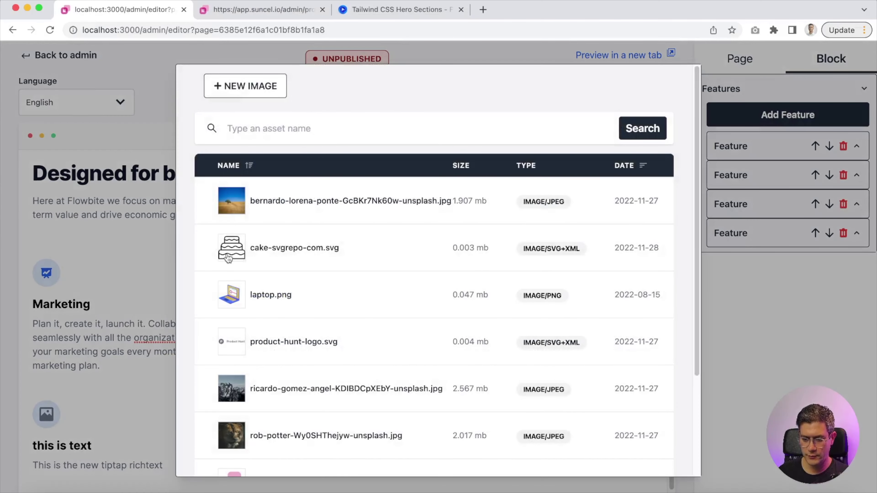
{"action": "left_click", "coordinate": [283, 254]}
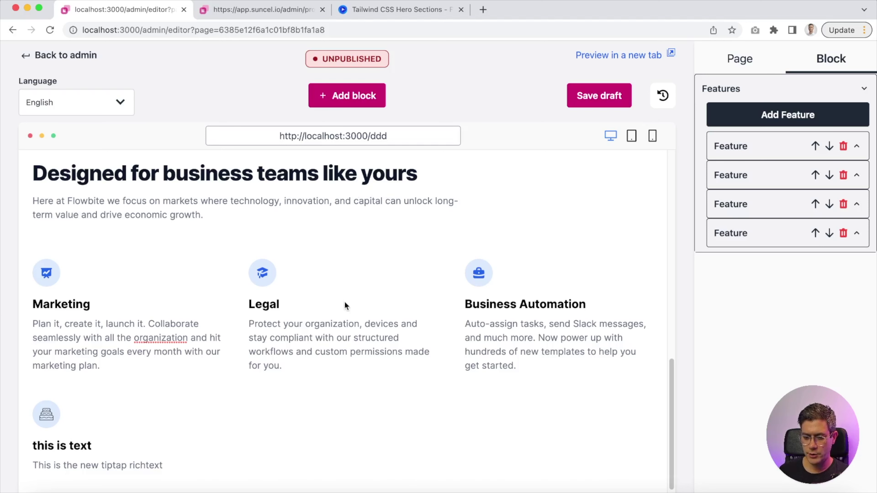
- Add a Default CTA Section block from the CTA Sections category below the feature list
{"action": "scroll", "coordinate": [352, 315], "scroll_direction": "down", "scroll_amount": 1}
{"action": "left_click", "coordinate": [342, 487]}
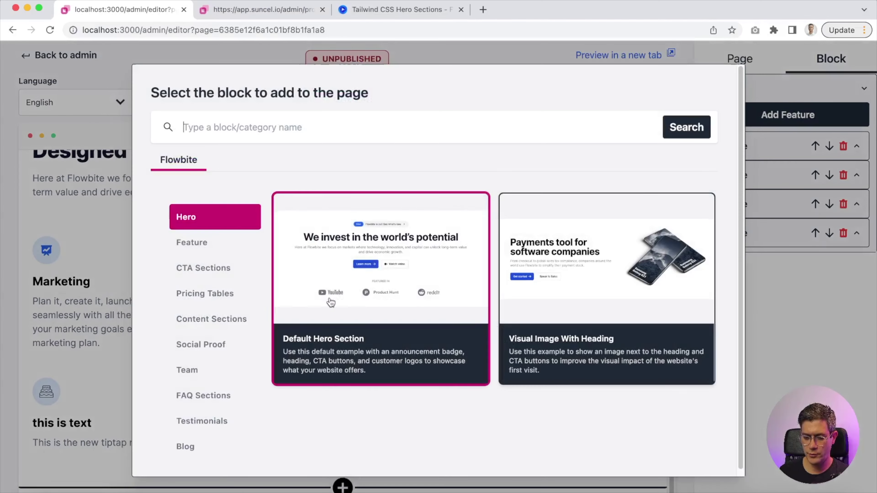
{"action": "left_click", "coordinate": [209, 252]}
{"action": "left_click", "coordinate": [245, 275]}
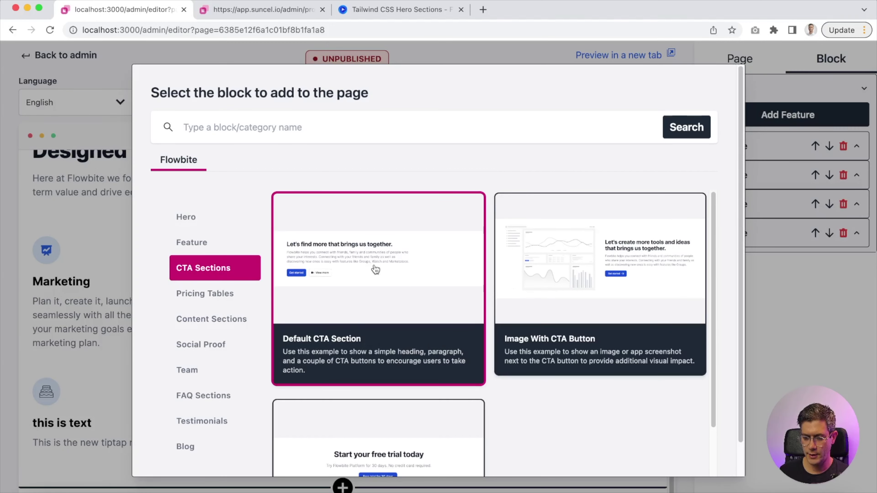
{"action": "scroll", "coordinate": [384, 273], "scroll_direction": "down", "scroll_amount": 2}
{"action": "left_click", "coordinate": [381, 257]}
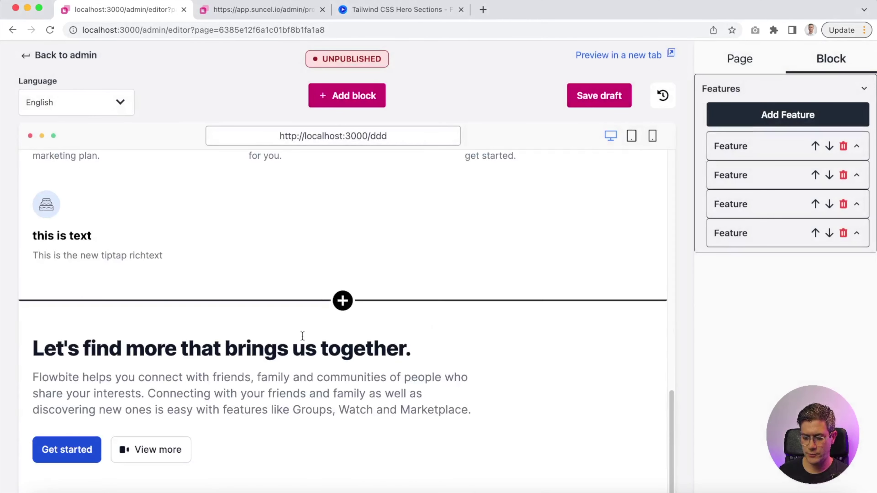
- Check inline selection of the Default CTA Section's heading and paragraph text
{"action": "left_click", "coordinate": [183, 349]}
{"action": "triple_click", "coordinate": [183, 349]}
{"action": "left_click", "coordinate": [186, 383]}
{"action": "triple_click", "coordinate": [185, 383]}
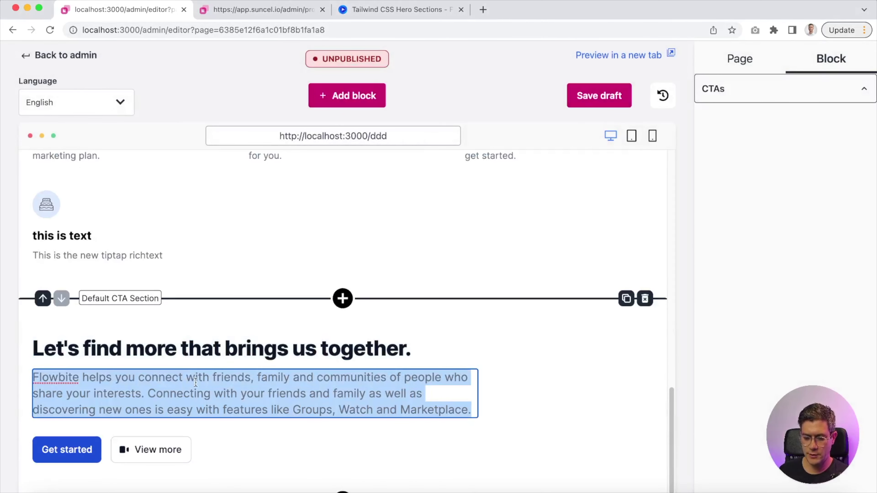
{"action": "scroll", "coordinate": [186, 382], "scroll_direction": "down", "scroll_amount": 1}
{"action": "left_click", "coordinate": [244, 438]}
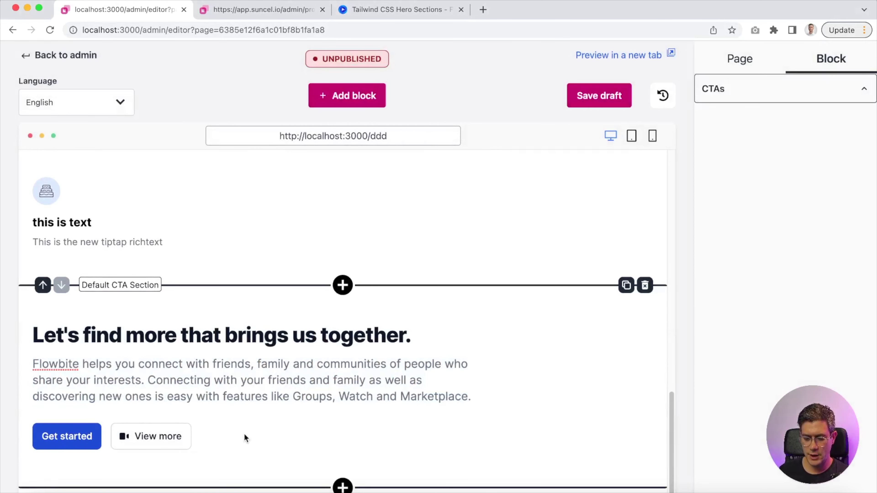
- Add an Image With CTA Button block from the CTA Sections category below the Default CTA Section
{"action": "left_click", "coordinate": [352, 484]}
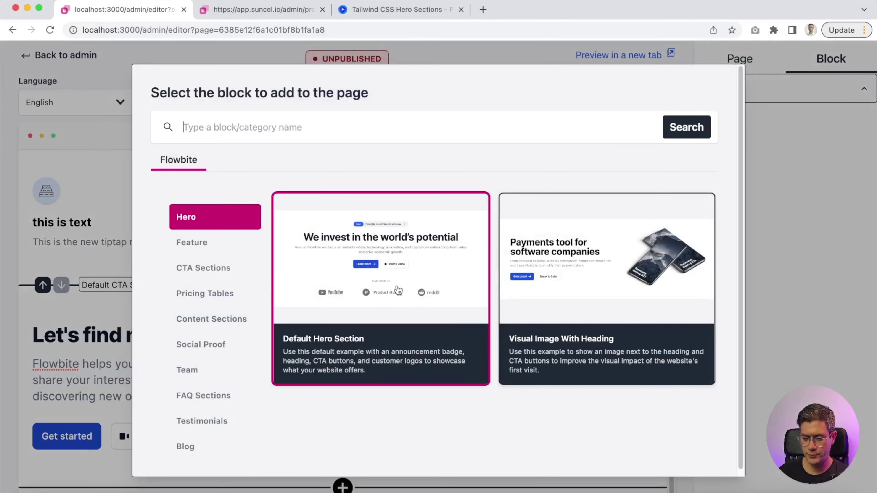
{"action": "left_click", "coordinate": [242, 268]}
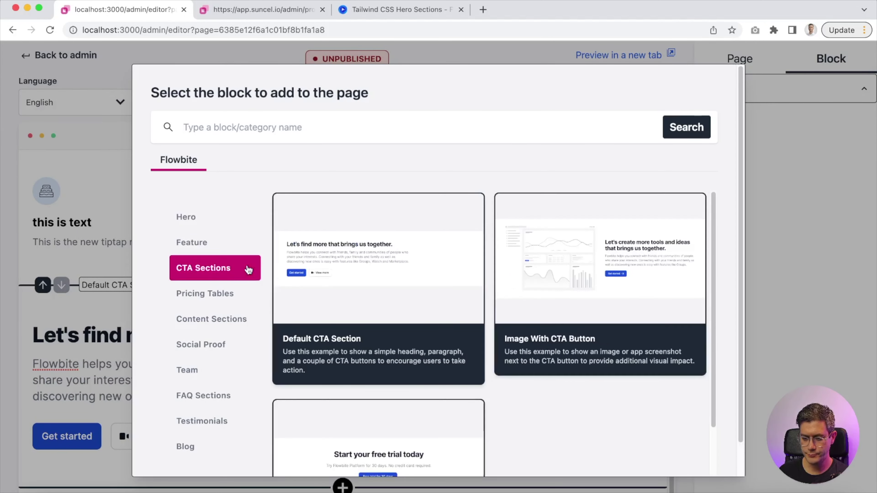
{"action": "left_click", "coordinate": [592, 294]}
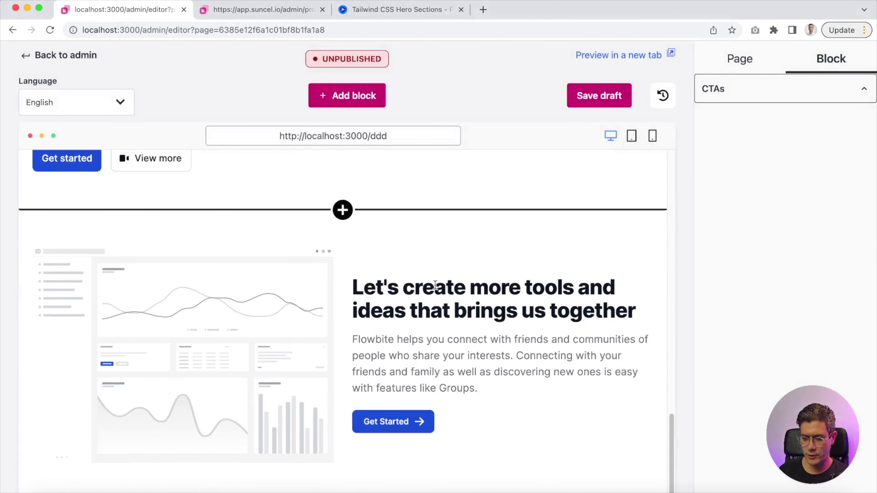
- Examine the Image With CTA Button block's light and dark image settings and its editable heading and paragraph
{"action": "left_click", "coordinate": [429, 290]}
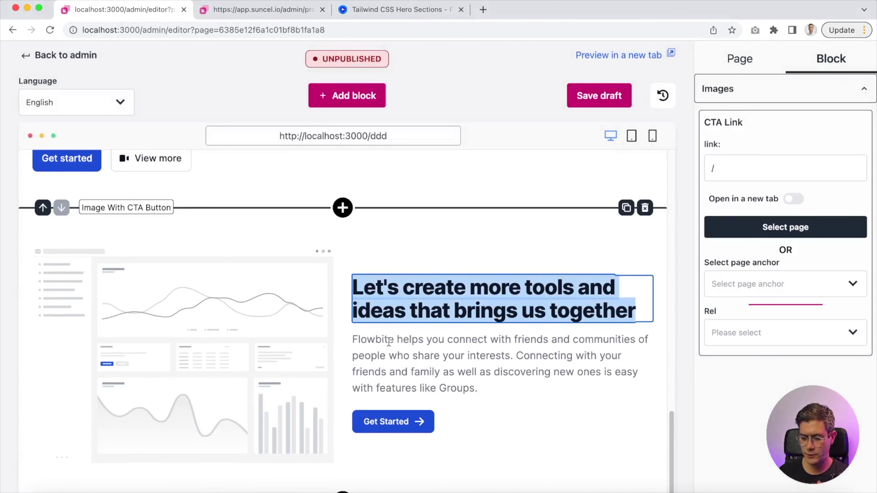
{"action": "left_click", "coordinate": [315, 343]}
{"action": "left_click", "coordinate": [103, 347]}
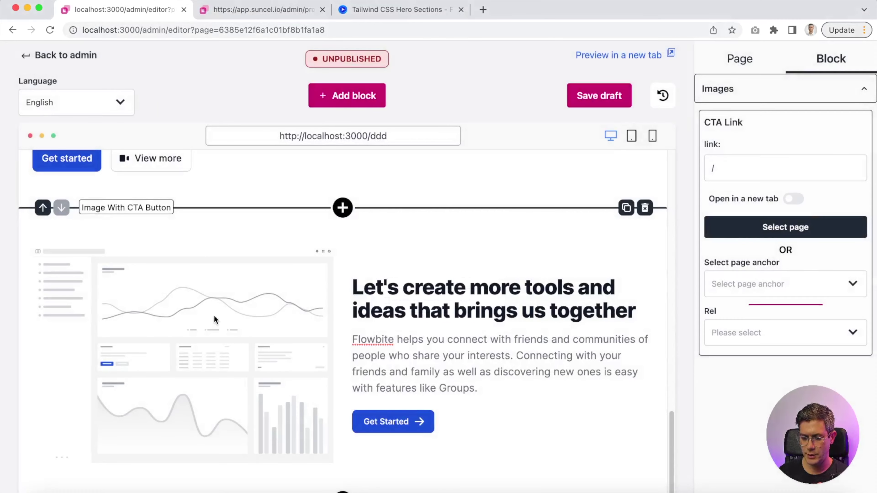
{"action": "left_click", "coordinate": [794, 101]}
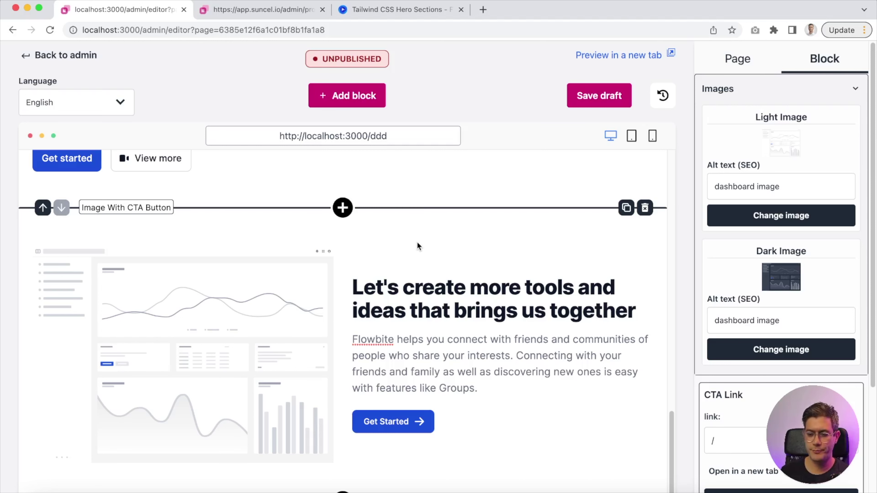
{"action": "scroll", "coordinate": [428, 246], "scroll_direction": "down", "scroll_amount": 1}
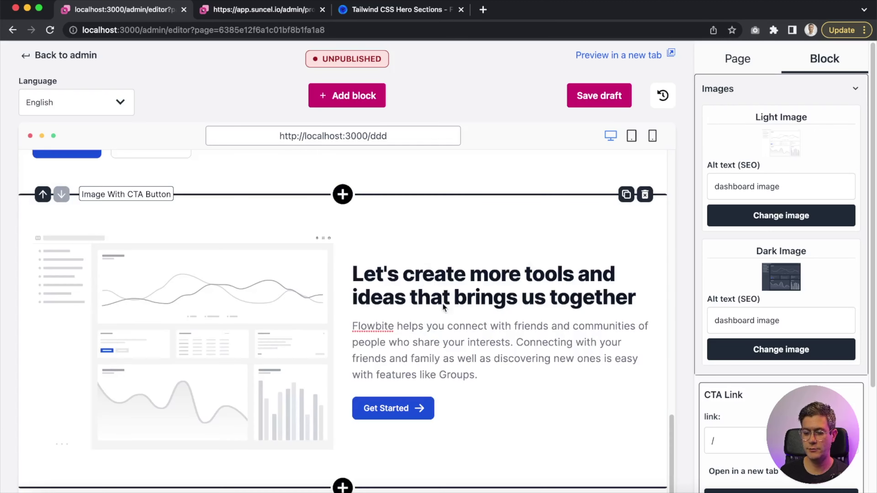
{"action": "left_click", "coordinate": [495, 279]}
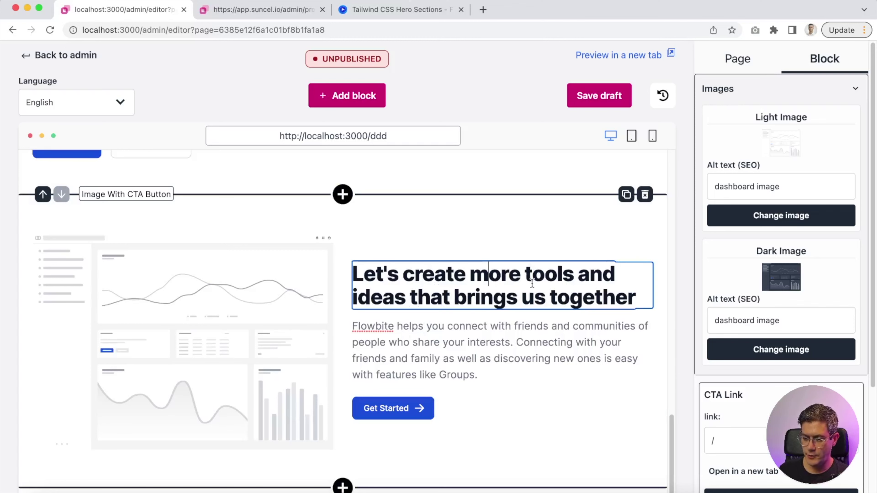
{"action": "left_click", "coordinate": [487, 354]}
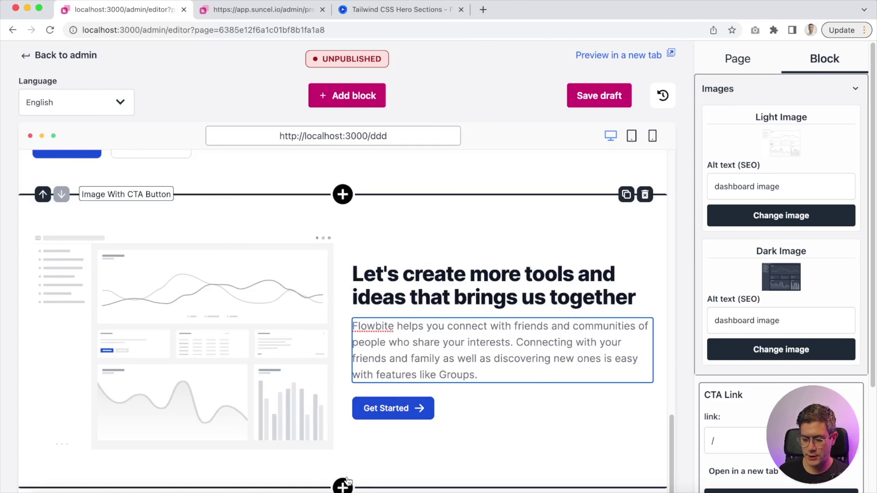
- Add a Visual Image With Heading block from the Hero category below the Image With CTA Button block
{"action": "left_click", "coordinate": [343, 485]}
{"action": "left_click", "coordinate": [569, 311]}
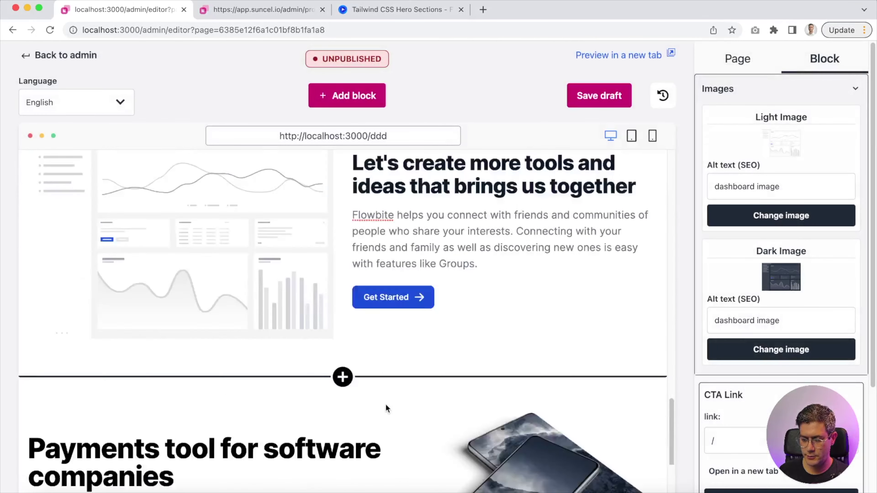
{"action": "left_click", "coordinate": [343, 239]}
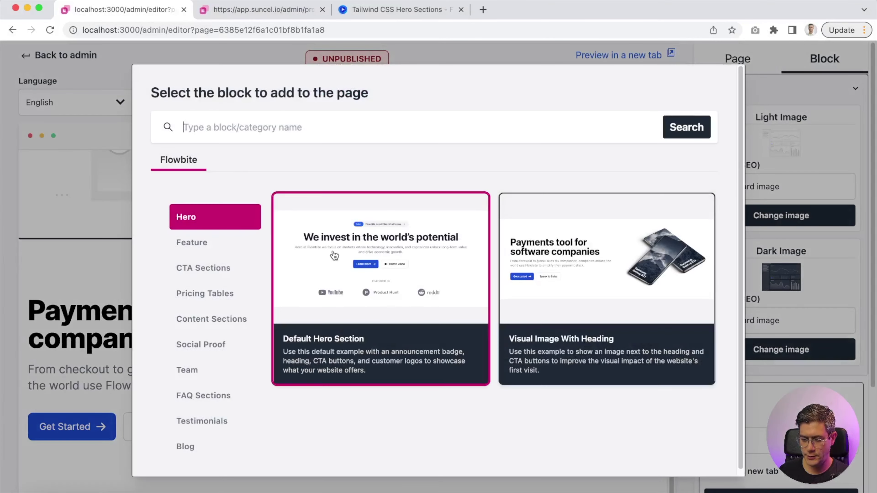
{"action": "left_click", "coordinate": [120, 354]}
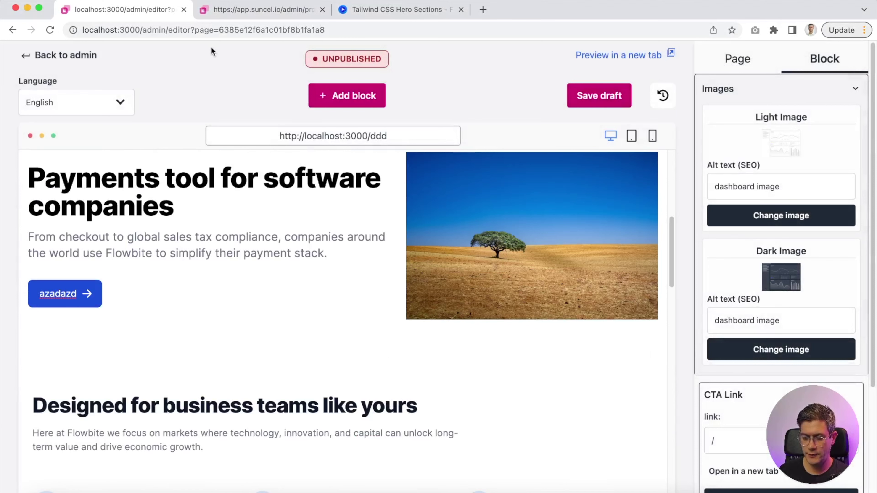
- Reload the editor to discard the unsaved blocks and add a Heading With CTA Button block from the CTA Sections category
{"action": "left_click", "coordinate": [50, 30]}
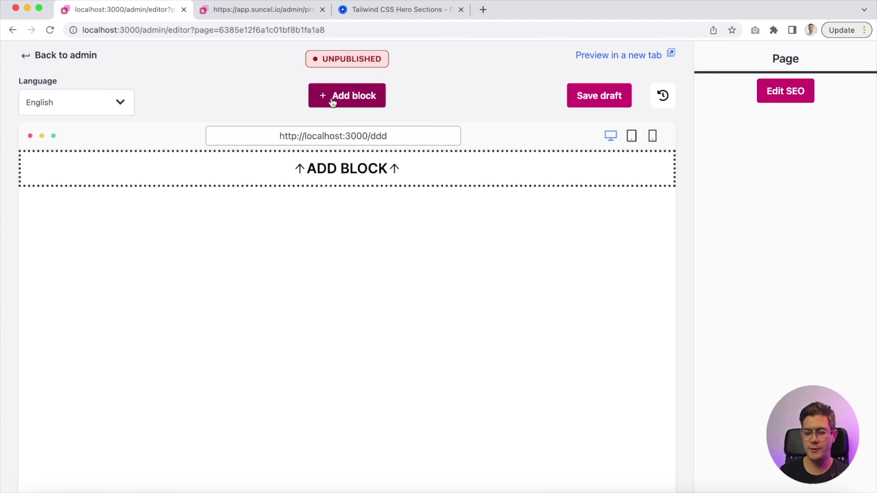
{"action": "left_click", "coordinate": [333, 103]}
{"action": "left_click", "coordinate": [229, 293]}
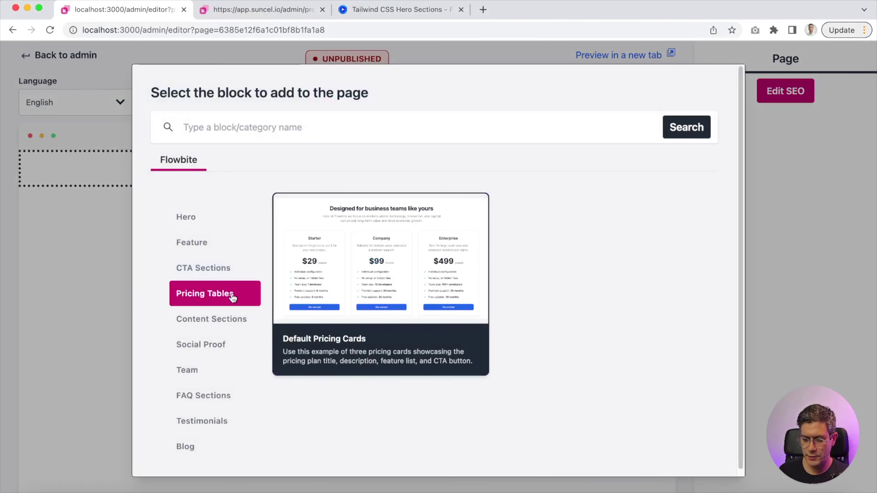
{"action": "left_click", "coordinate": [212, 275]}
{"action": "scroll", "coordinate": [448, 390], "scroll_direction": "down", "scroll_amount": 3}
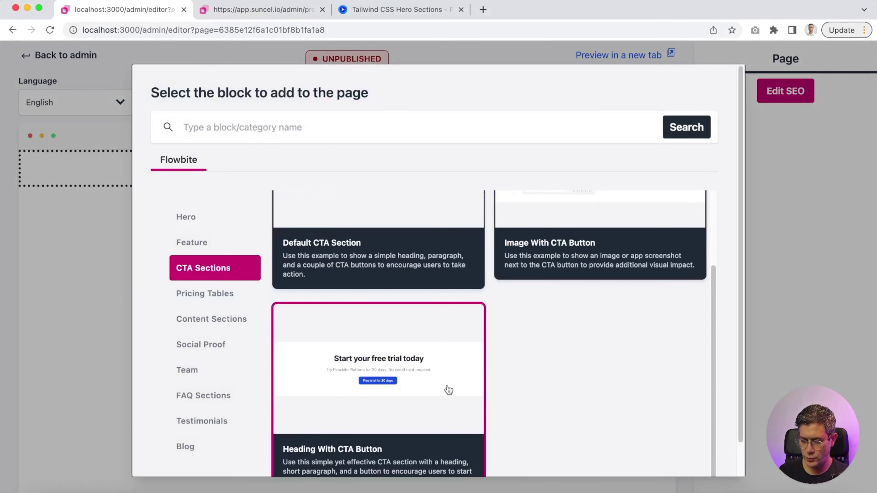
{"action": "left_click", "coordinate": [384, 389]}
- Check that the Heading With CTA Button block's heading, paragraph and button label can be selected for inline editing
{"action": "left_click", "coordinate": [325, 200]}
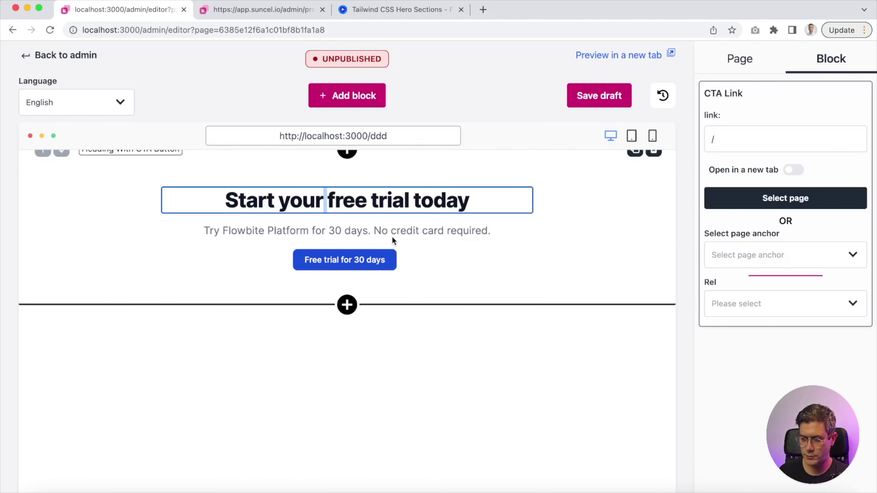
{"action": "left_click", "coordinate": [392, 237]}
{"action": "double_click", "coordinate": [356, 198]}
{"action": "left_click", "coordinate": [359, 231]}
{"action": "triple_click", "coordinate": [359, 231]}
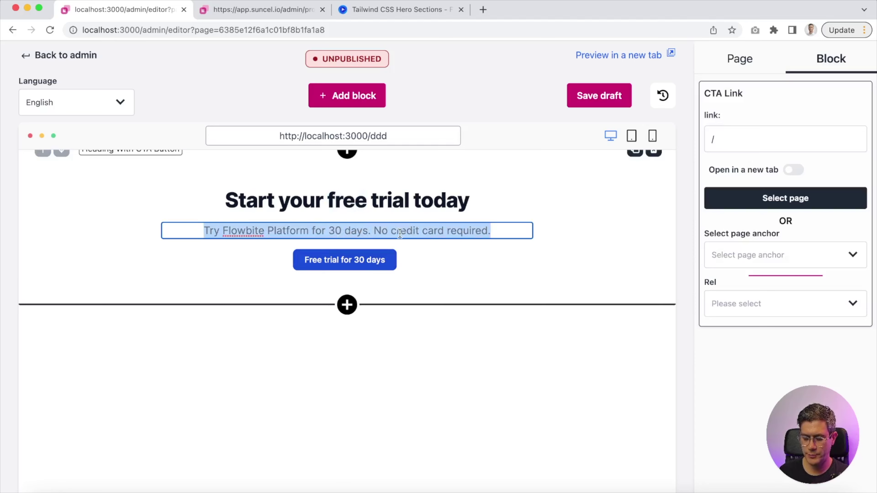
{"action": "left_click", "coordinate": [371, 259]}
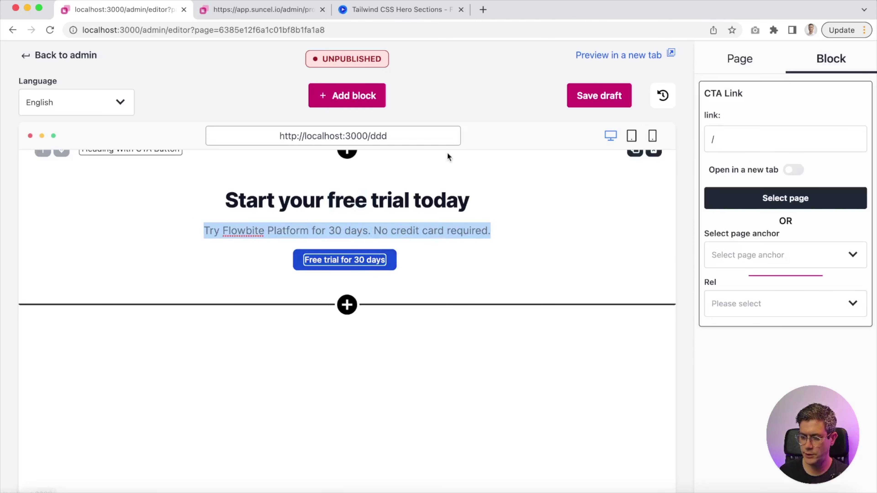
- Add a Default Pricing Cards block from the Pricing Tables category to the page
{"action": "left_click", "coordinate": [349, 106]}
{"action": "left_click", "coordinate": [214, 291]}
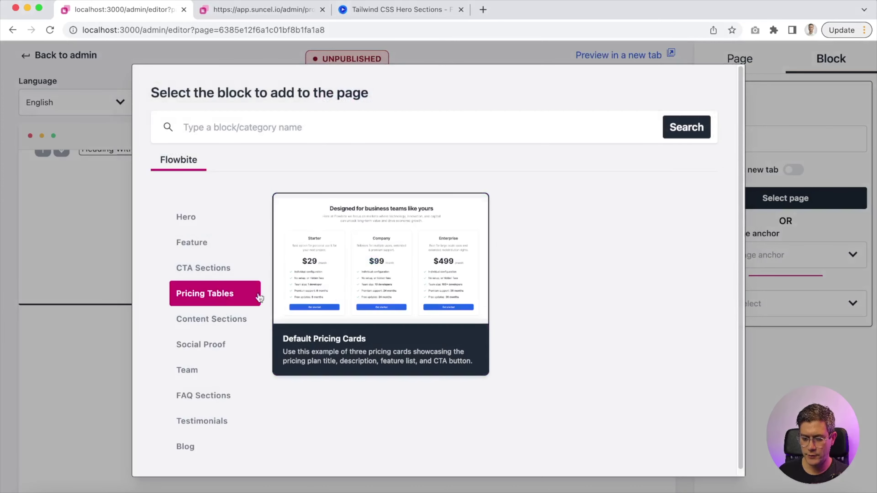
{"action": "left_click", "coordinate": [381, 294]}
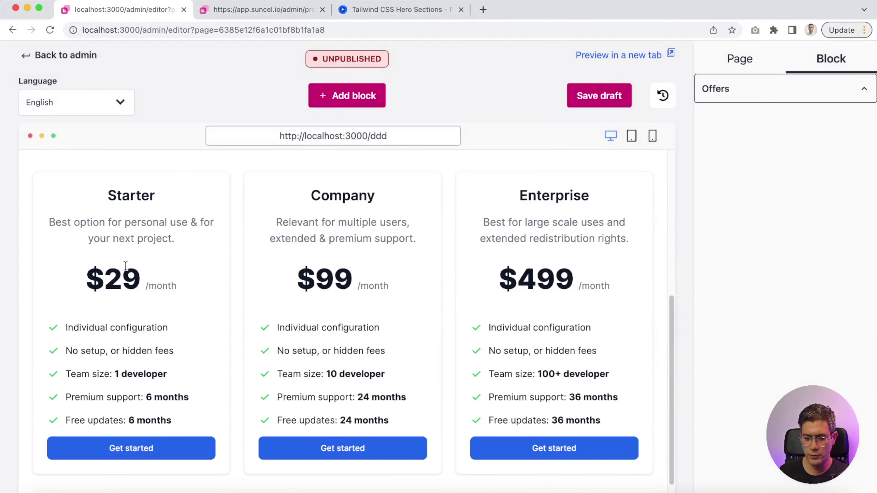
- Replace the pricing card descriptions with "ergerge" for Starter, "ergergerg" for Company and "rgegr" for Enterprise
{"action": "double_click", "coordinate": [128, 190]}
{"action": "double_click", "coordinate": [328, 194]}
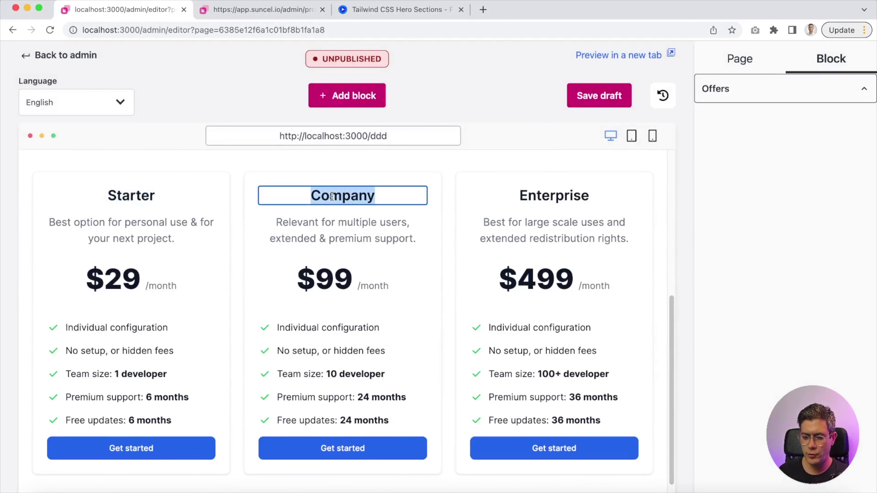
{"action": "double_click", "coordinate": [562, 237]}
{"action": "triple_click", "coordinate": [561, 230]}
{"action": "triple_click", "coordinate": [317, 227]}
{"action": "type", "text": "ergergerg"}
{"action": "triple_click", "coordinate": [165, 228]}
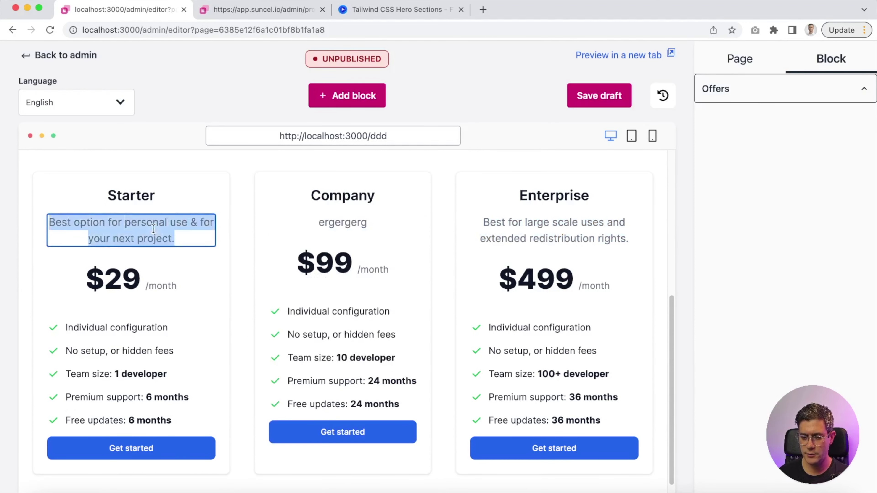
{"action": "type", "text": "ergerge"}
{"action": "triple_click", "coordinate": [547, 221]}
{"action": "type", "text": "rgegr"}
- Change the Company card's price to "$100 / year" and make the $100 part bold
{"action": "triple_click", "coordinate": [386, 268]}
{"action": "double_click", "coordinate": [380, 270]}
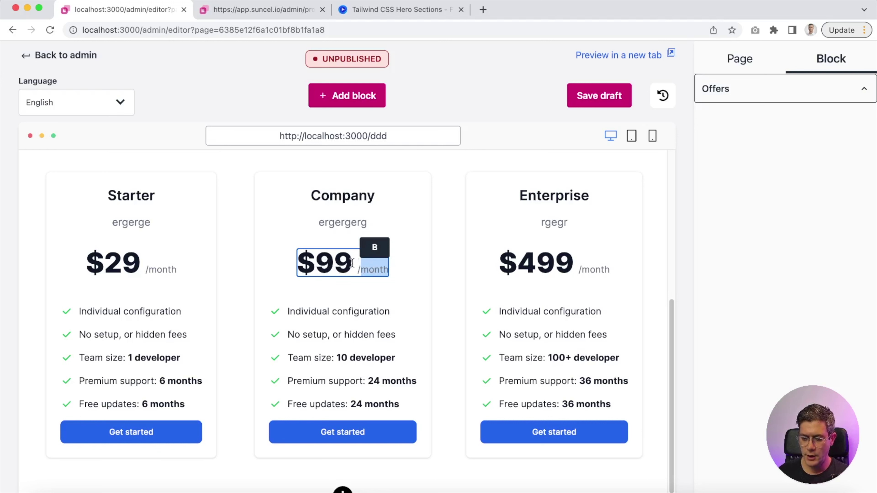
{"action": "left_click", "coordinate": [352, 263]}
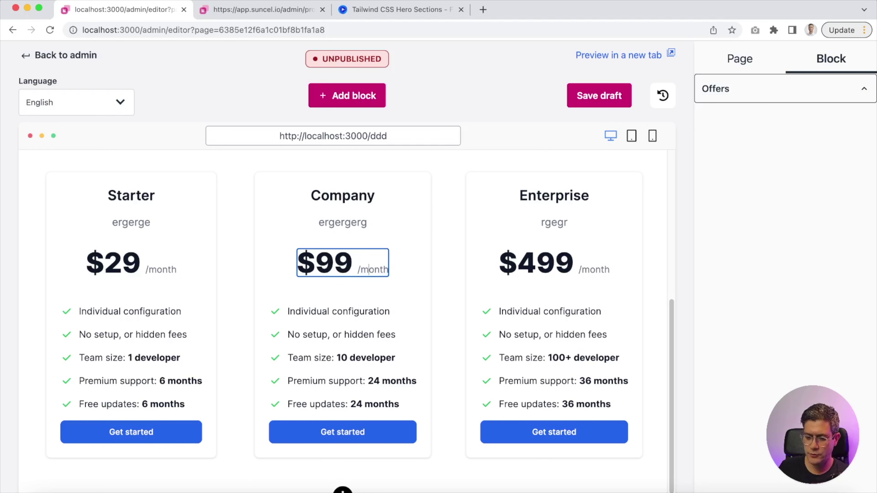
{"action": "key", "text": "super+a"}
{"action": "key", "text": "BackSpace"}
{"action": "type", "text": "$100 / year"}
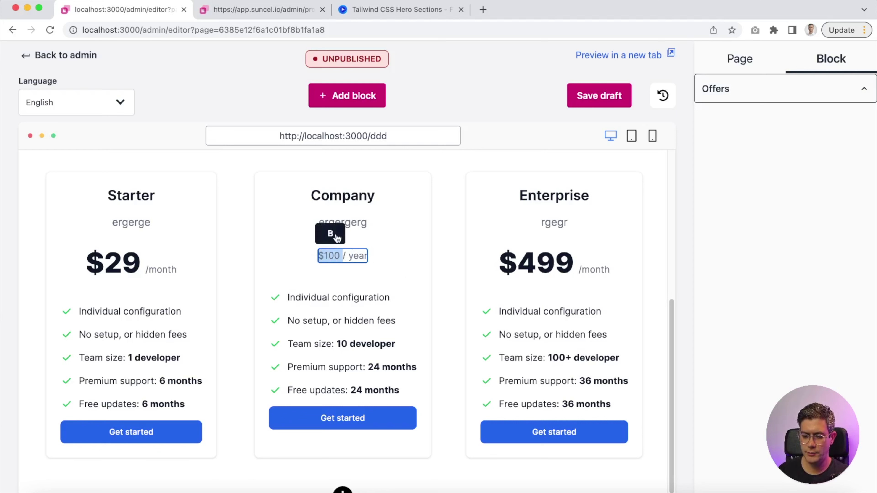
{"action": "left_click", "coordinate": [336, 236]}
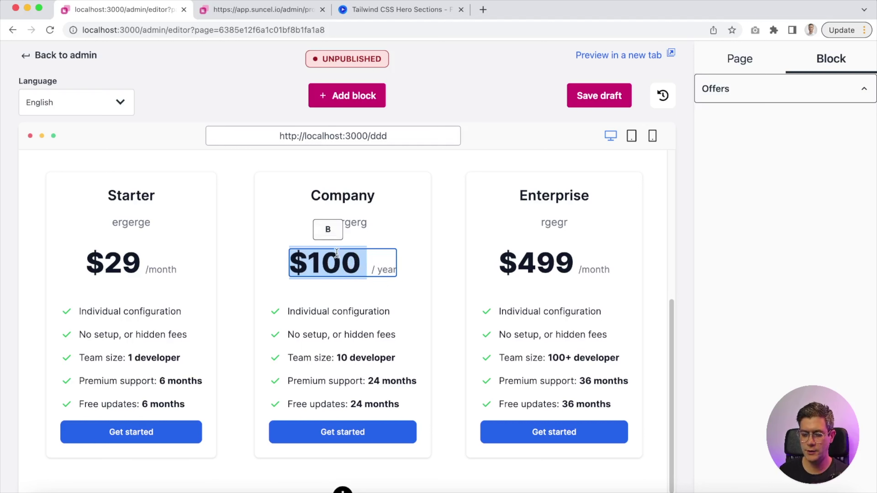
- Delete the Company card's checkmark feature list and replace it with plain placeholder text starting "alzkaklzej klazjekl ajzekl"
{"action": "left_click", "coordinate": [348, 310]}
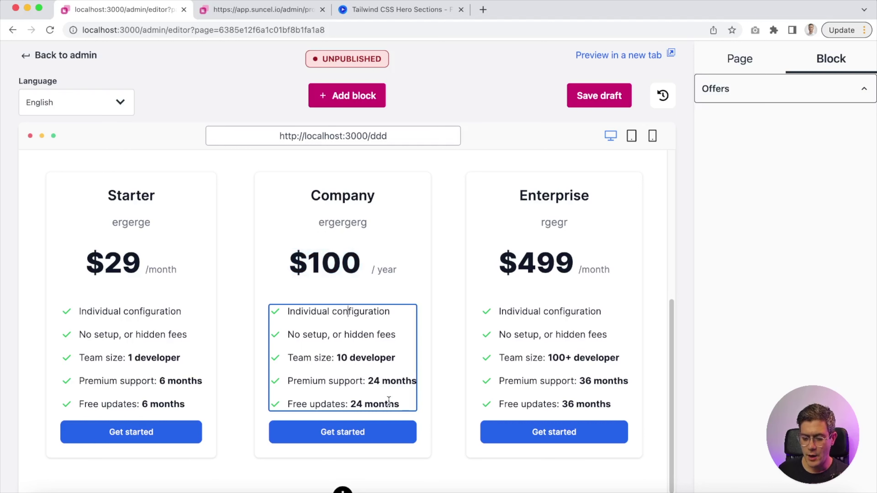
{"action": "left_click_drag", "start_coordinate": [412, 410], "coordinate": [280, 304]}
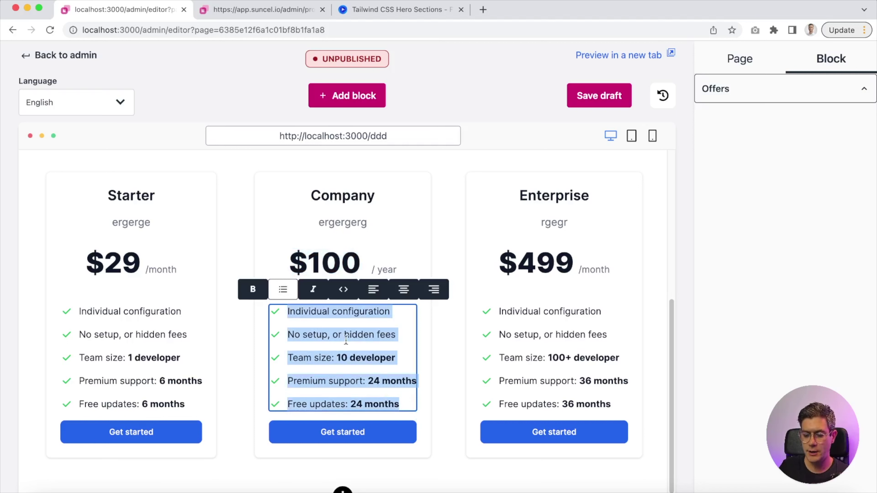
{"action": "left_click_drag", "start_coordinate": [391, 313], "coordinate": [414, 415]}
{"action": "key", "text": "BackSpace"}
{"action": "key", "text": "BackSpace"}
{"action": "key", "text": "super+a"}
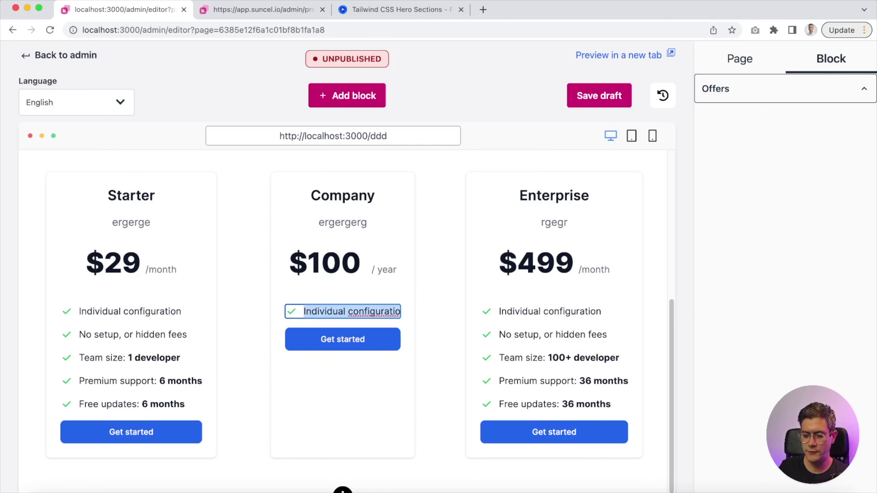
{"action": "key", "text": "BackSpace"}
{"action": "type", "text": "alzkaklzaj klazjek ajzekl jazlkej kalzjek"}
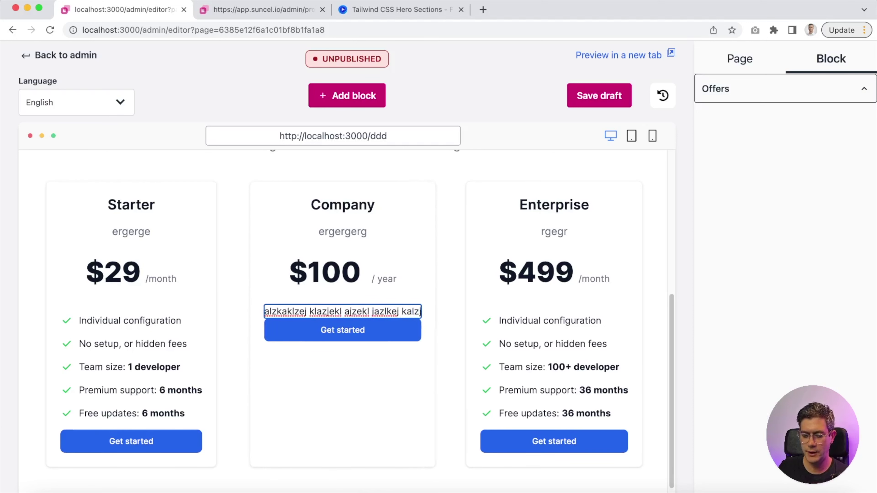
- Replace the Company card's placeholder text with three separate lines, each reading "list"
{"action": "key", "text": "super+a"}
{"action": "key", "text": "BackSpace"}
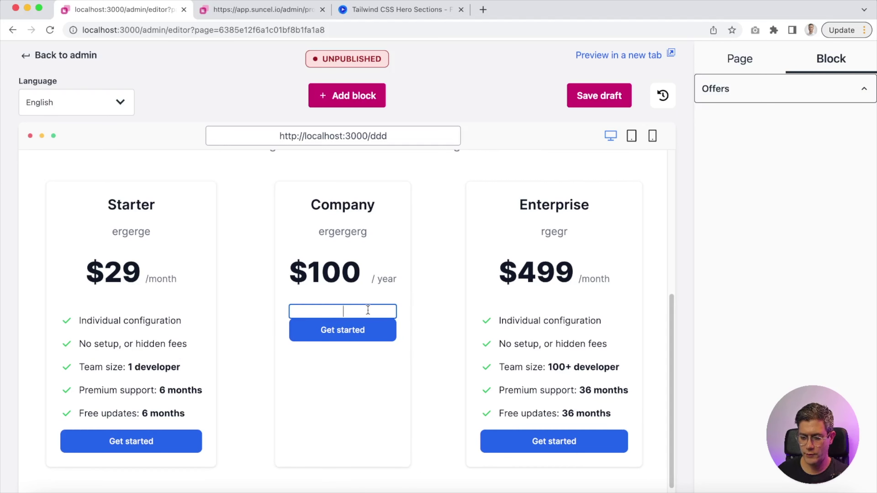
{"action": "type", "text": "liste"}
{"action": "key", "text": "Return"}
{"action": "type", "text": "liste"}
{"action": "key", "text": "BackSpace"}
{"action": "key", "text": "BackSpace"}
{"action": "key", "text": "BackSpace"}
{"action": "key", "text": "Down"}
{"action": "type", "text": "t"}
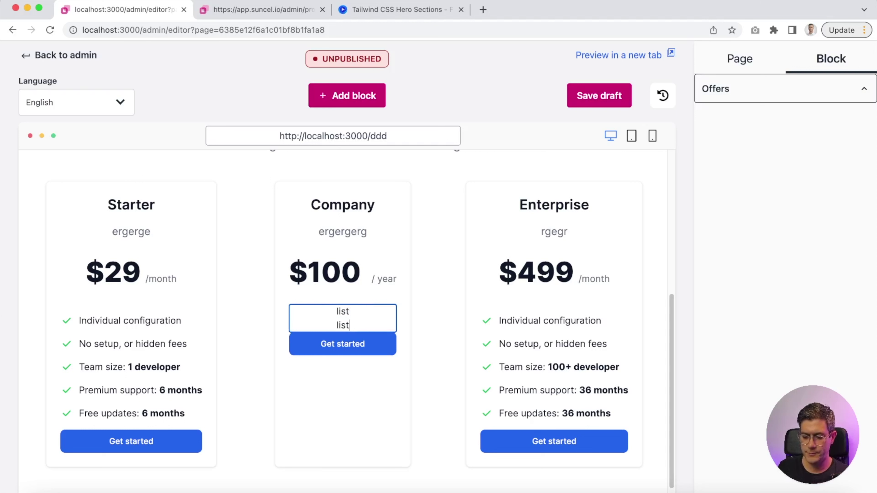
{"action": "key", "text": "Return"}
{"action": "type", "text": "list"}
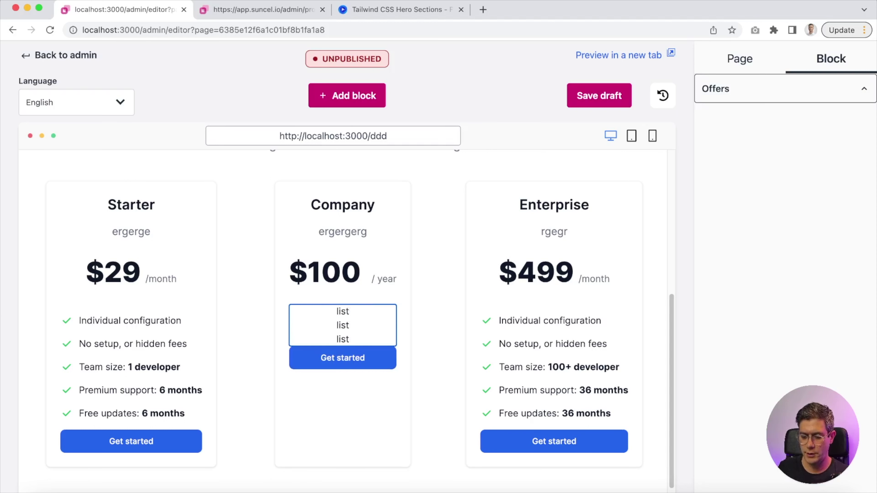
- Format the Company card's three lines as a checkmark list and append "za az" in bold to the second item
{"action": "key", "text": "super+a"}
{"action": "left_click", "coordinate": [282, 290]}
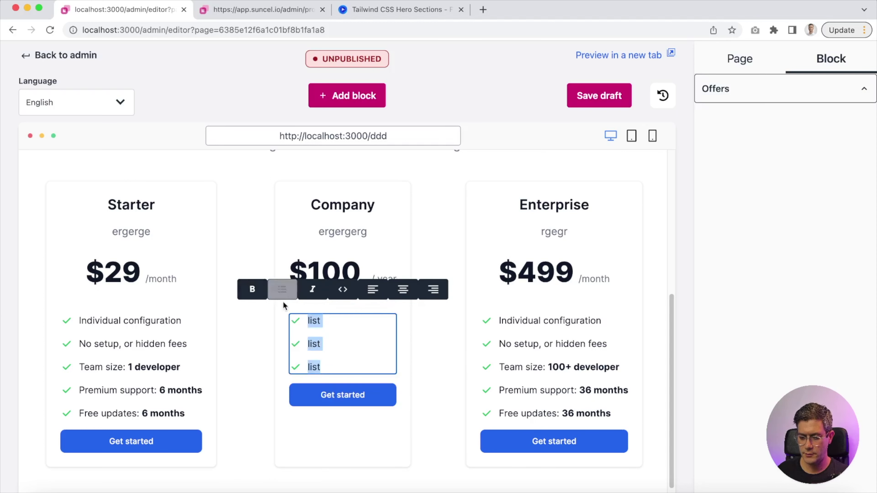
{"action": "left_click", "coordinate": [343, 342]}
{"action": "type", "text": "za az"}
{"action": "key", "text": "shift+alt+Left"}
{"action": "key", "text": "shift+alt+Left"}
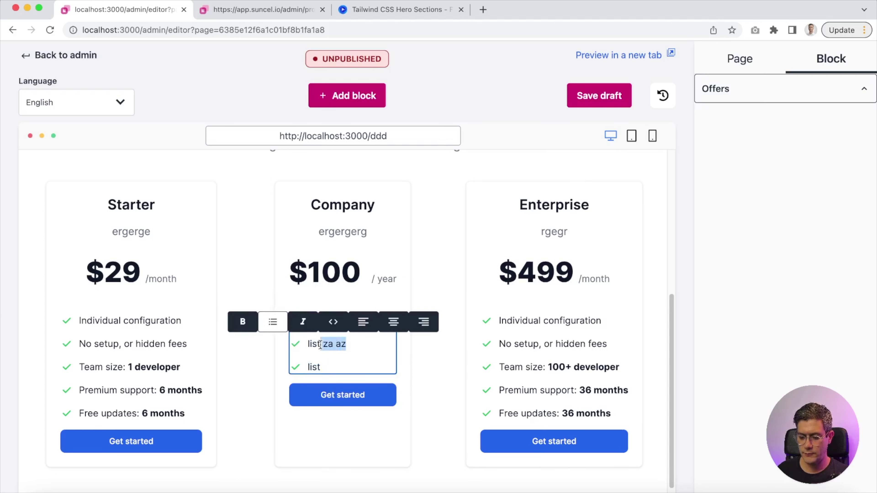
{"action": "left_click", "coordinate": [337, 362]}
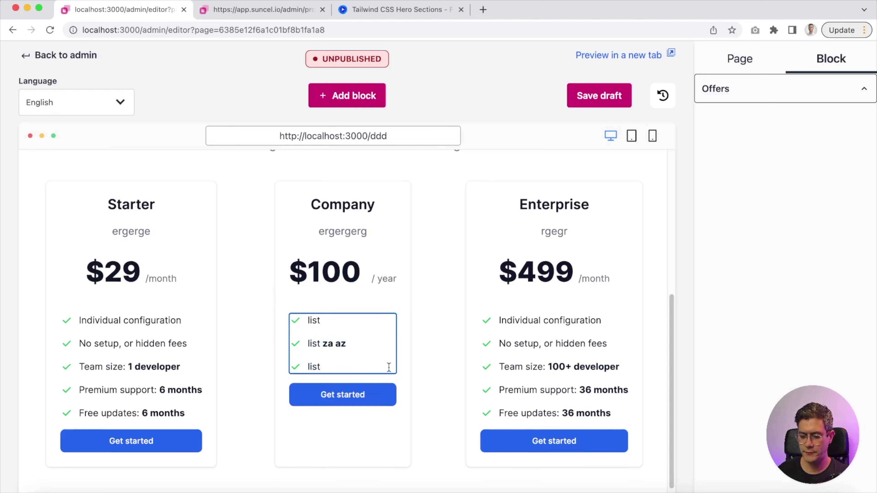
- Add two more items reading "azaz" to the end of the Company card's list
{"action": "key", "text": "Return"}
{"action": "type", "text": "azaz"}
{"action": "key", "text": "shift+Return"}
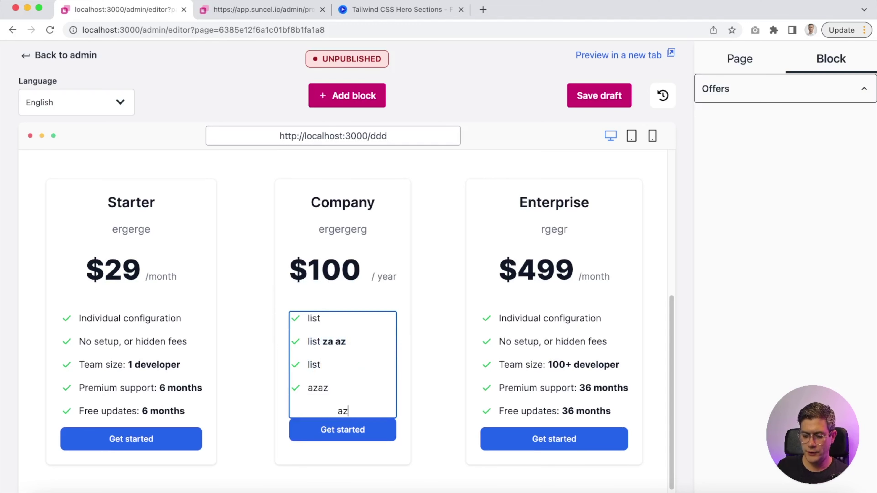
{"action": "key", "text": "BackSpace"}
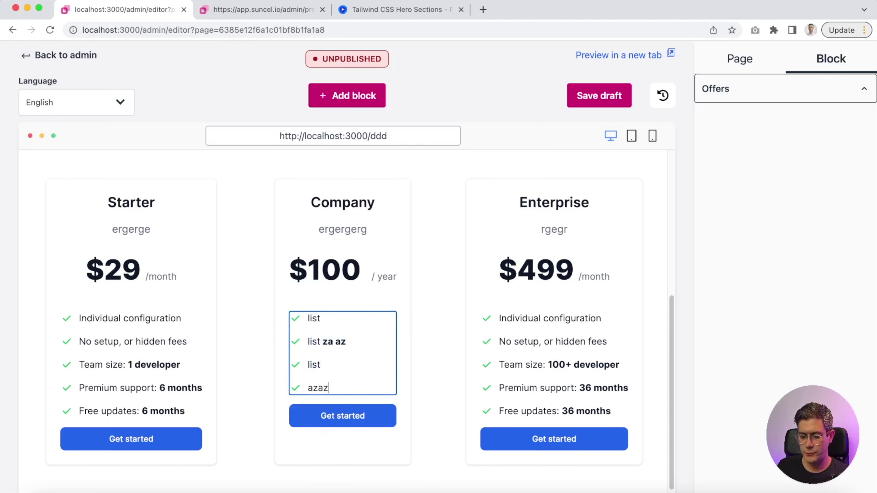
{"action": "key", "text": "Return"}
{"action": "type", "text": "azaz"}
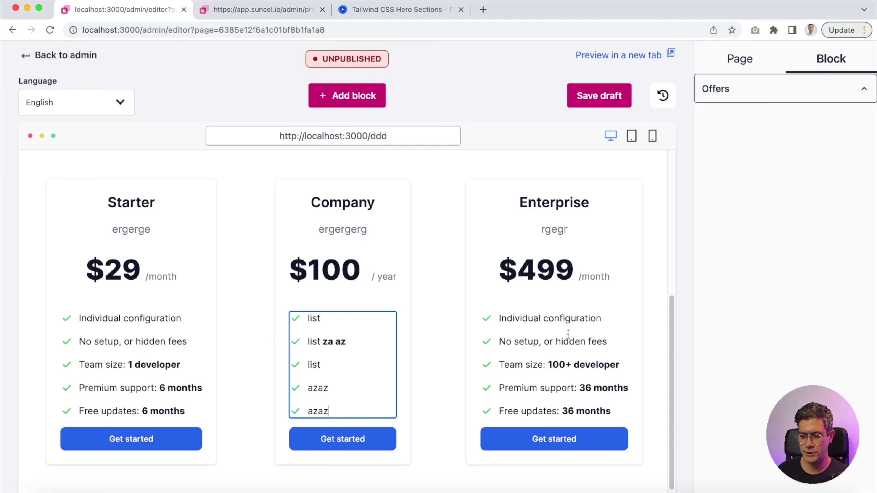
- Replace the Company card's feature list with a copy of the Enterprise card's feature list
{"action": "left_click", "coordinate": [554, 365]}
{"action": "key", "text": "ctrl+a"}
{"action": "key", "text": "ctrl+c"}
{"action": "left_click", "coordinate": [328, 371]}
{"action": "key", "text": "ctrl+a"}
{"action": "key", "text": "ctrl+v"}
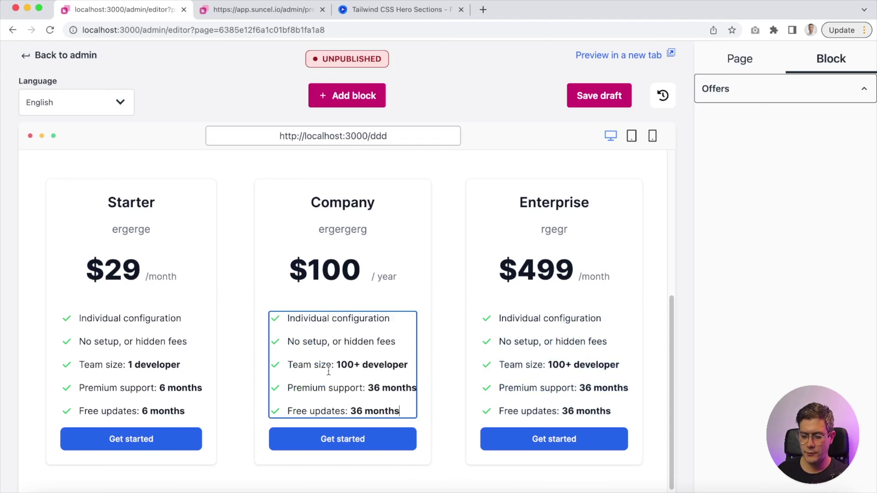
- Delete the third offer, the Enterprise card, from the pricing block's offers
{"action": "left_click", "coordinate": [593, 318]}
{"action": "left_click", "coordinate": [734, 97]}
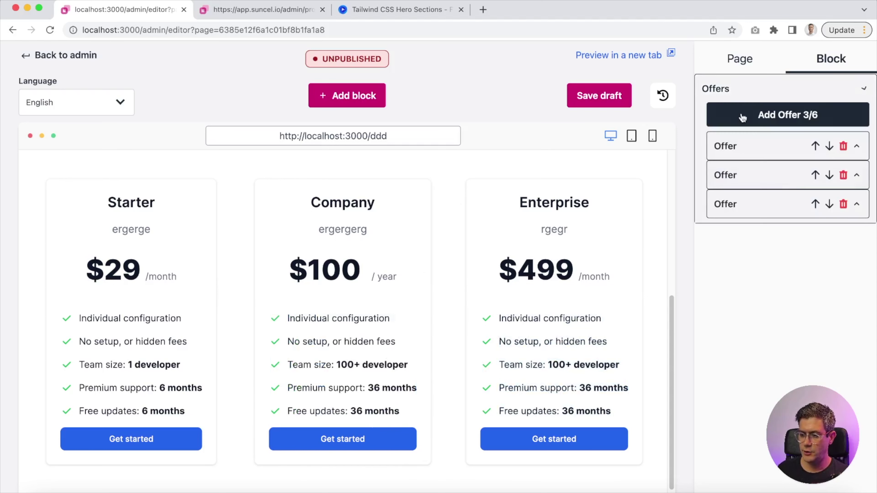
{"action": "left_click", "coordinate": [844, 205]}
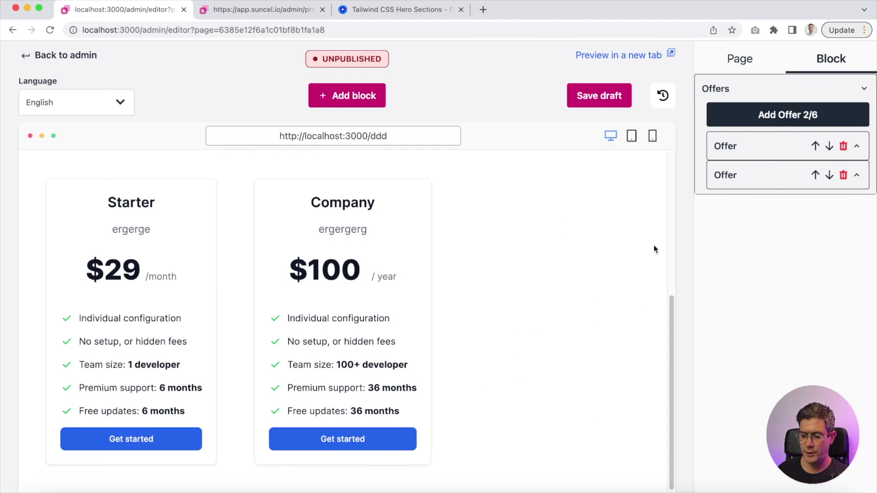
- Add four new offers to the pricing block and look over the resulting cards
{"action": "left_click", "coordinate": [824, 117]}
{"action": "left_click", "coordinate": [823, 117]}
{"action": "left_click", "coordinate": [822, 116]}
{"action": "left_click", "coordinate": [821, 117]}
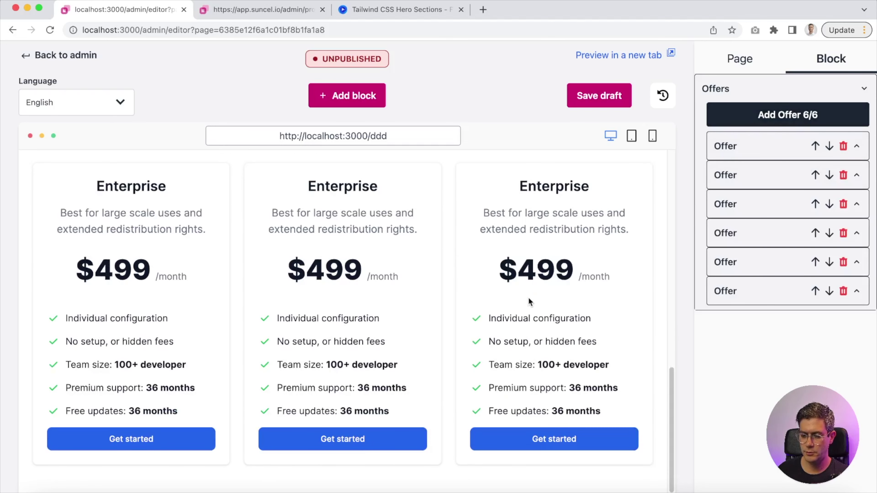
{"action": "scroll", "coordinate": [528, 310], "scroll_direction": "up", "scroll_amount": 5}
{"action": "scroll", "coordinate": [432, 313], "scroll_direction": "down", "scroll_amount": 6}
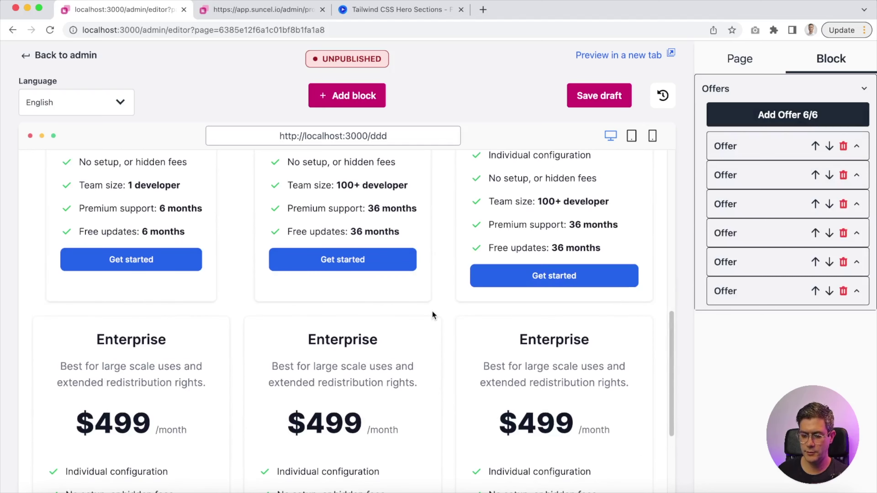
{"action": "scroll", "coordinate": [482, 310], "scroll_direction": "down", "scroll_amount": 2}
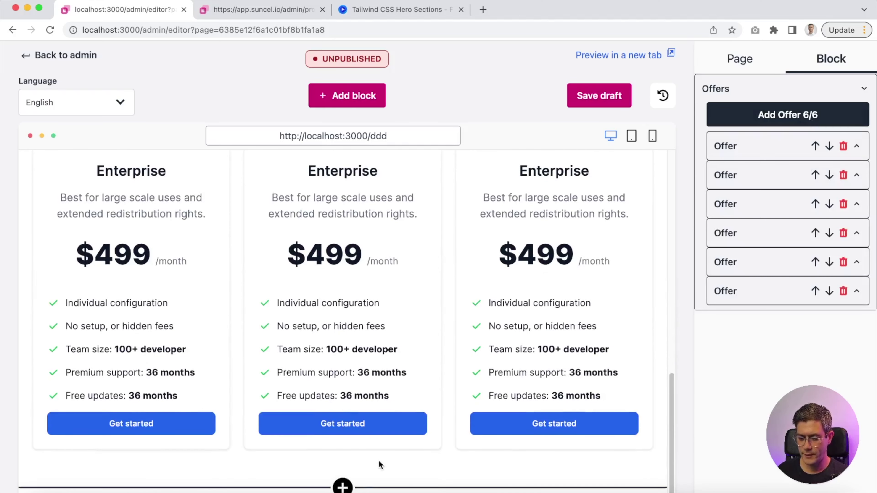
- Add a Heading With Description block from the Content Sections category below the pricing cards
{"action": "left_click", "coordinate": [343, 488]}
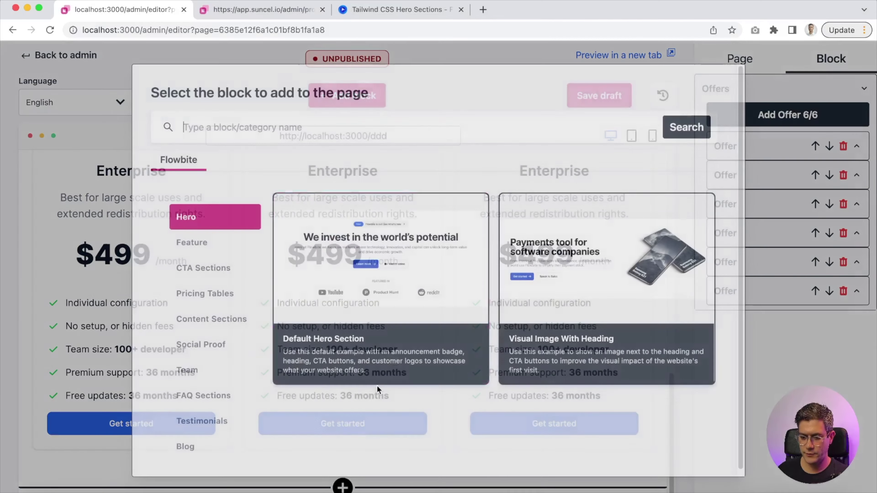
{"action": "left_click", "coordinate": [227, 323]}
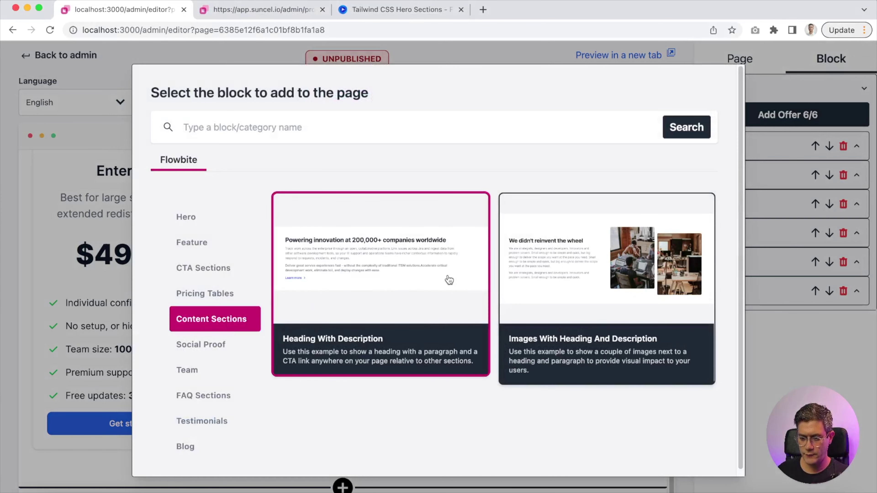
{"action": "left_click", "coordinate": [359, 292]}
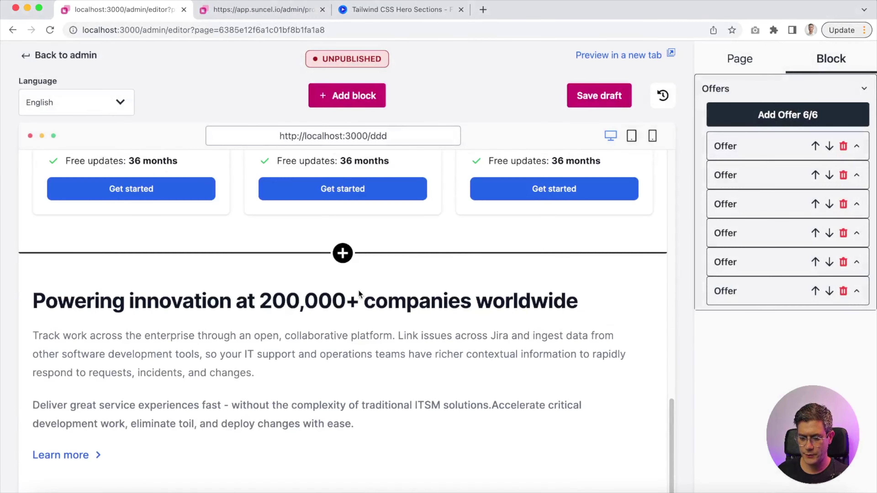
- Examine which inline formatting options are offered for the Heading With Description block's heading and its two paragraphs
{"action": "left_click", "coordinate": [185, 301]}
{"action": "double_click", "coordinate": [186, 301]}
{"action": "left_click", "coordinate": [186, 301]}
{"action": "double_click", "coordinate": [191, 349]}
{"action": "left_click", "coordinate": [190, 343]}
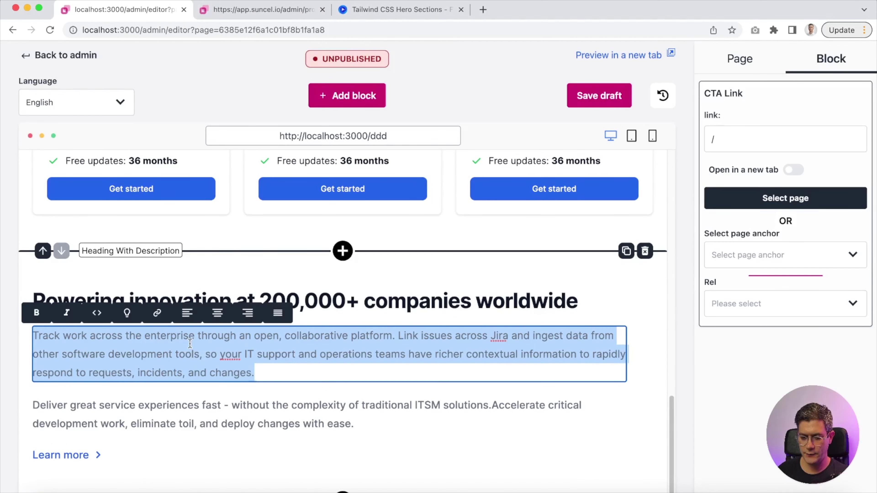
{"action": "triple_click", "coordinate": [190, 413]}
{"action": "left_click", "coordinate": [393, 419]}
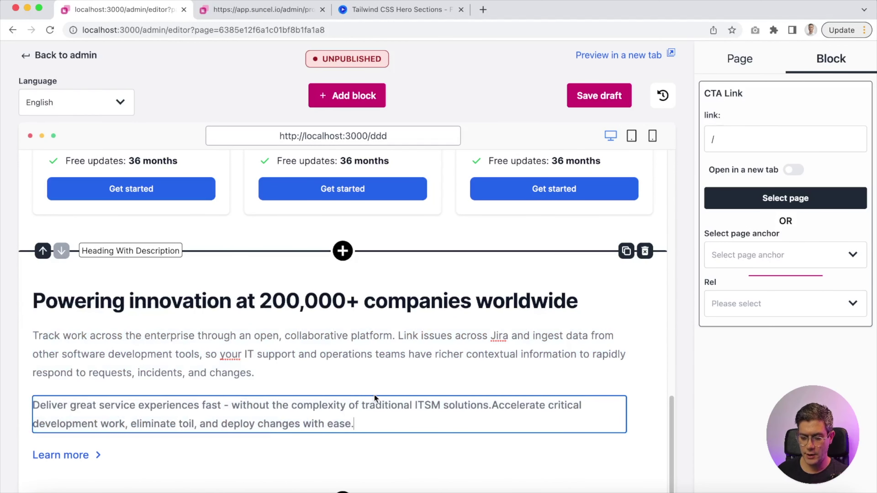
{"action": "left_click", "coordinate": [213, 358]}
{"action": "triple_click", "coordinate": [288, 372]}
{"action": "left_click_drag", "start_coordinate": [287, 372], "coordinate": [30, 340]}
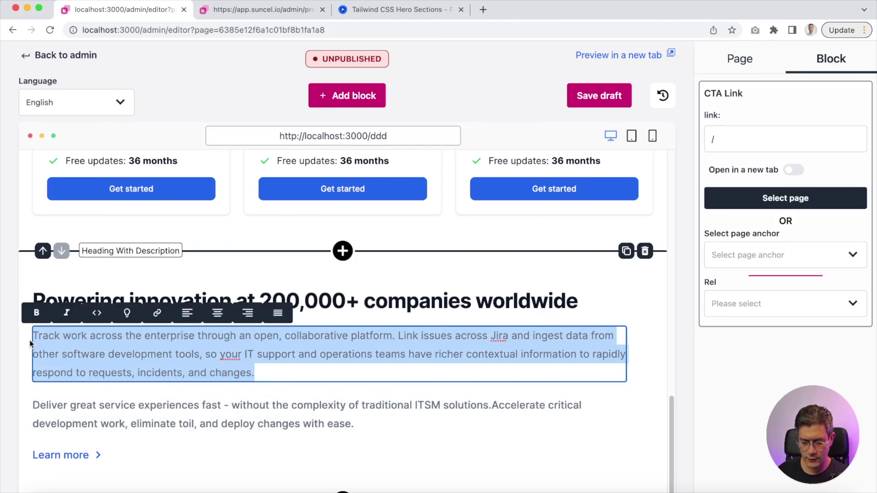
{"action": "left_click_drag", "start_coordinate": [389, 422], "coordinate": [26, 409]}
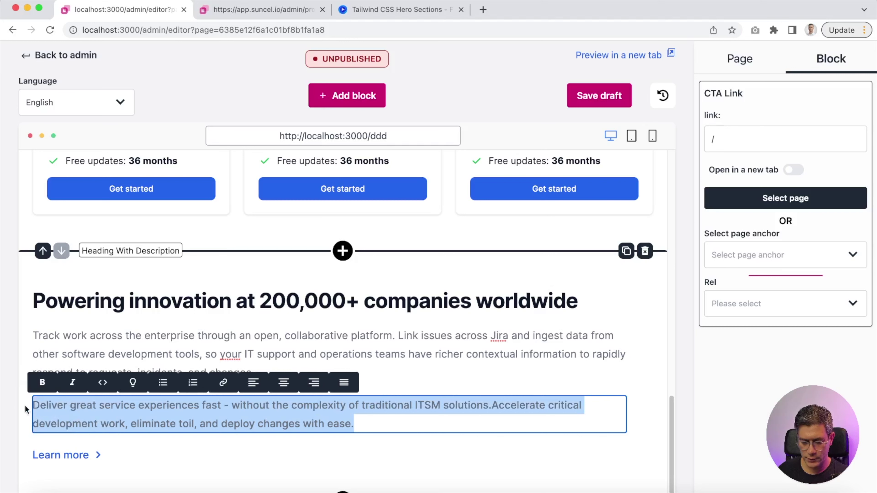
{"action": "left_click_drag", "start_coordinate": [401, 361], "coordinate": [30, 342]}
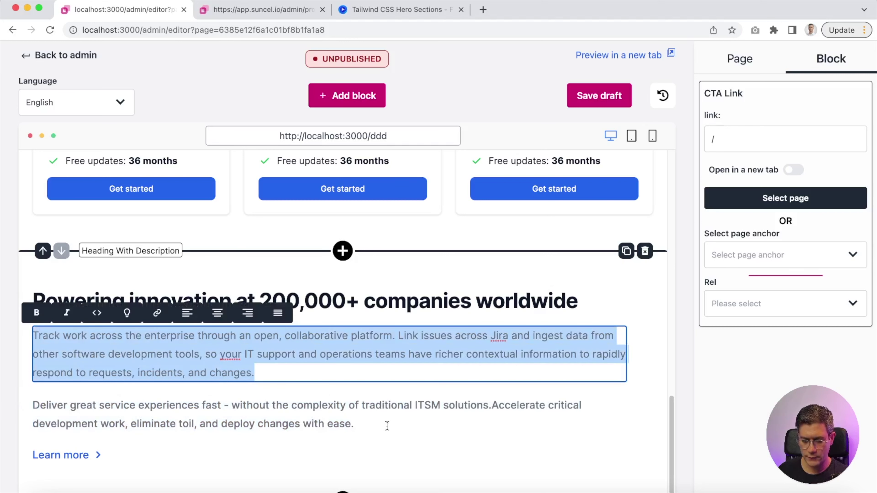
- Replace the "Learn more" link text in the Heading With Description block with "Get started !"
{"action": "left_click", "coordinate": [68, 460]}
{"action": "key", "text": "super+a"}
{"action": "type", "text": "efzfeze"}
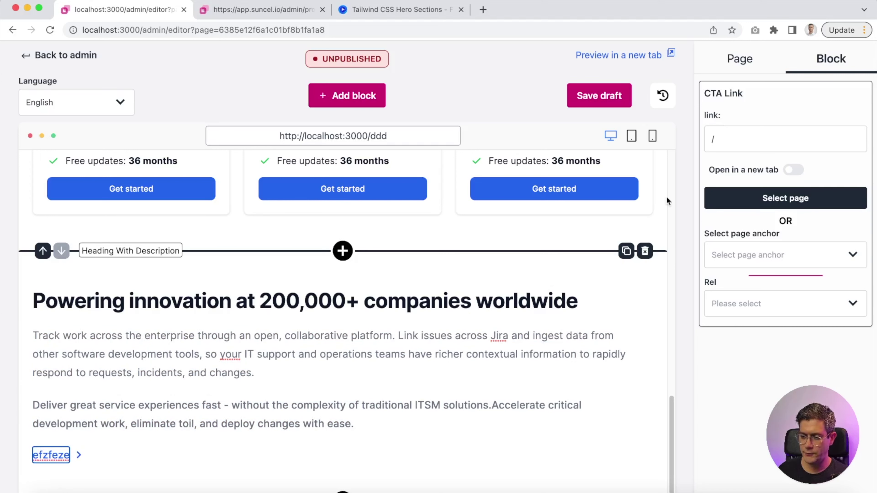
{"action": "key", "text": "super+a"}
{"action": "type", "text": "Ge"}
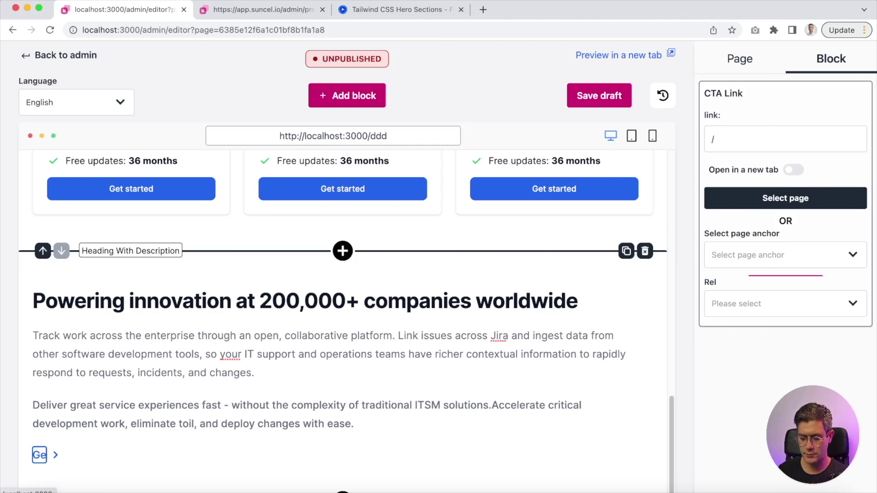
{"action": "type", "text": "t started !"}
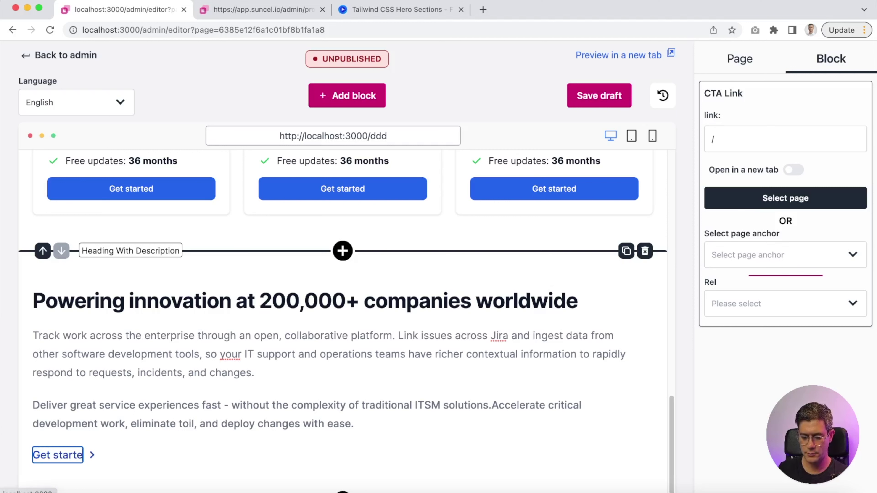
- Add an Images With Heading And Description block from the Content Sections category at the end of the page
{"action": "scroll", "coordinate": [280, 402], "scroll_direction": "down", "scroll_amount": 1}
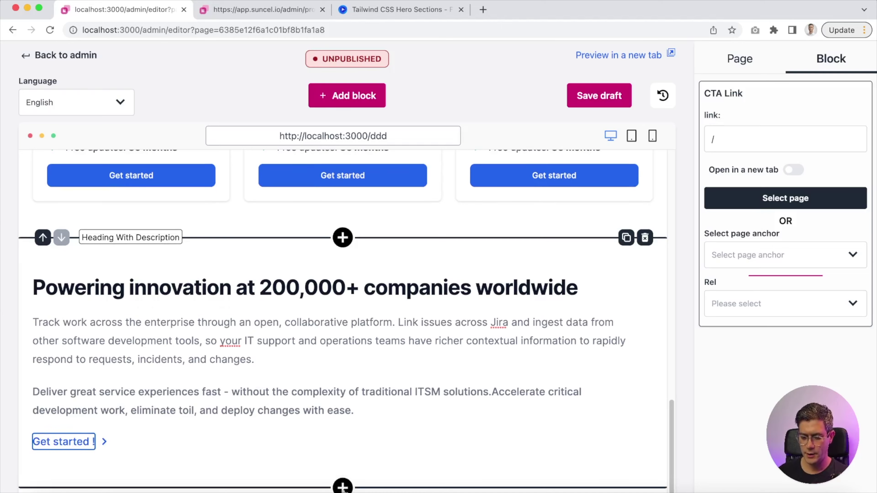
{"action": "left_click", "coordinate": [343, 487]}
{"action": "left_click", "coordinate": [212, 319]}
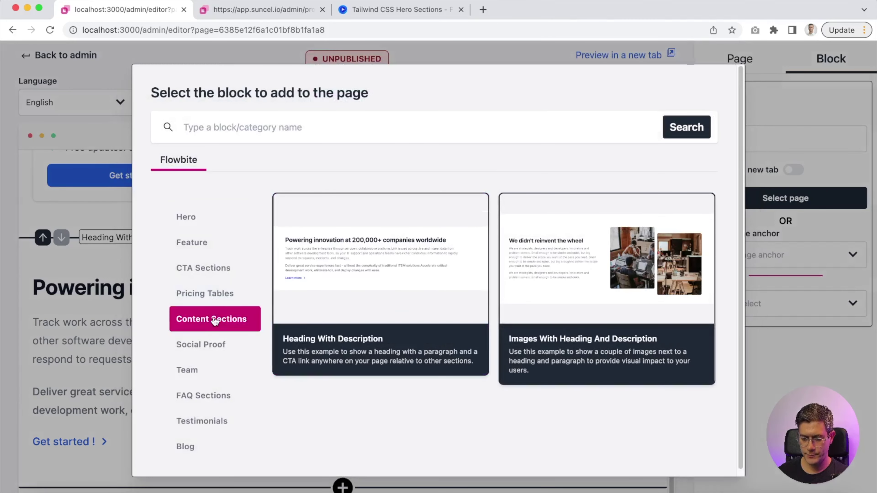
{"action": "left_click", "coordinate": [589, 264]}
{"action": "scroll", "coordinate": [429, 349], "scroll_direction": "down", "scroll_amount": 5}
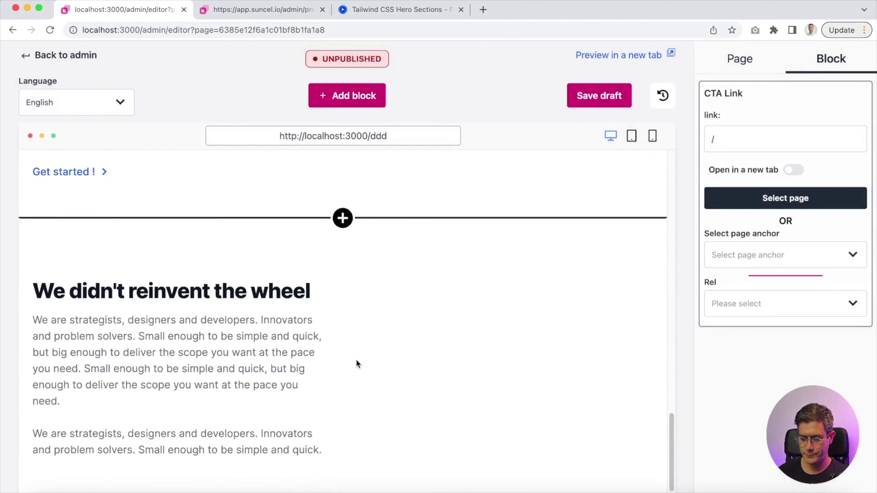
- Highlight the word "deliver" in "enough to deliver the scope" within the new block's first paragraph
{"action": "left_click", "coordinate": [210, 308]}
{"action": "double_click", "coordinate": [212, 312]}
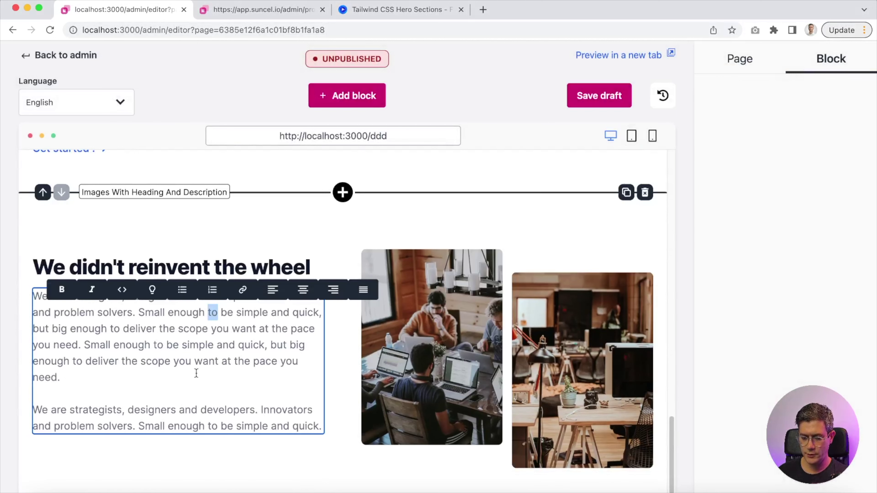
{"action": "mouse_move", "coordinate": [140, 361]}
{"action": "left_mouse_down"}
{"action": "mouse_move", "coordinate": [170, 361]}
{"action": "mouse_move", "coordinate": [140, 357]}
{"action": "left_mouse_up"}
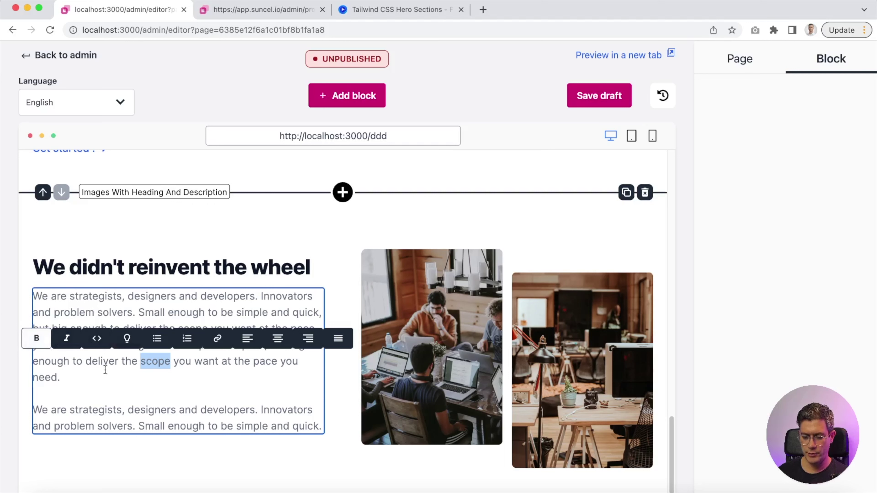
{"action": "double_click", "coordinate": [98, 359]}
{"action": "left_click", "coordinate": [125, 336]}
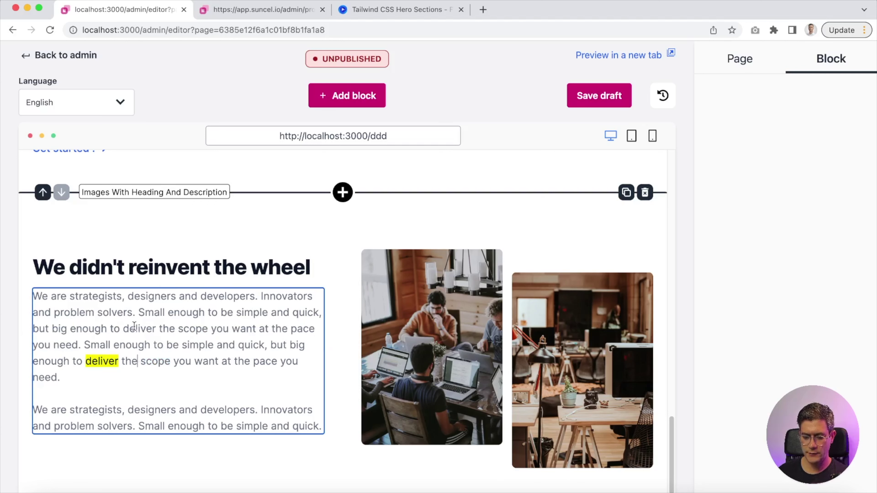
- Try code formatting on the first paragraph's first "Small", remove it again, and select the highlighted word "deliver"
{"action": "double_click", "coordinate": [148, 308]}
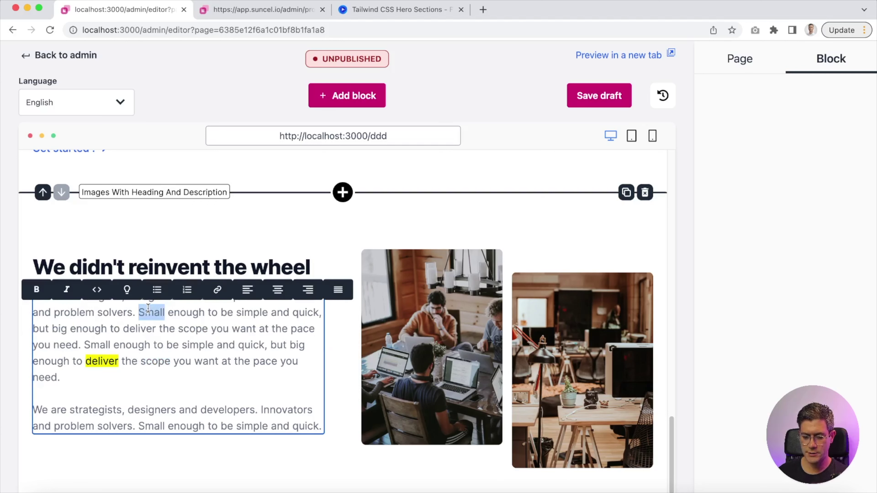
{"action": "left_click", "coordinate": [97, 290]}
{"action": "left_click", "coordinate": [98, 291]}
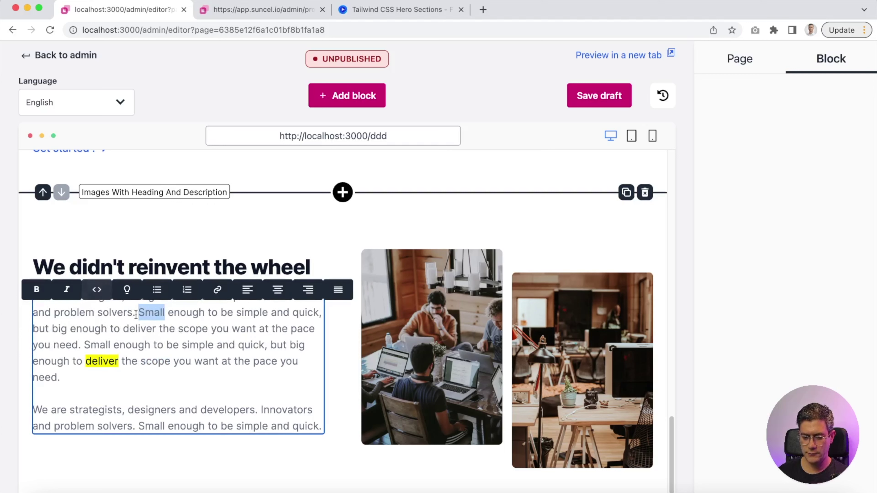
{"action": "double_click", "coordinate": [98, 362]}
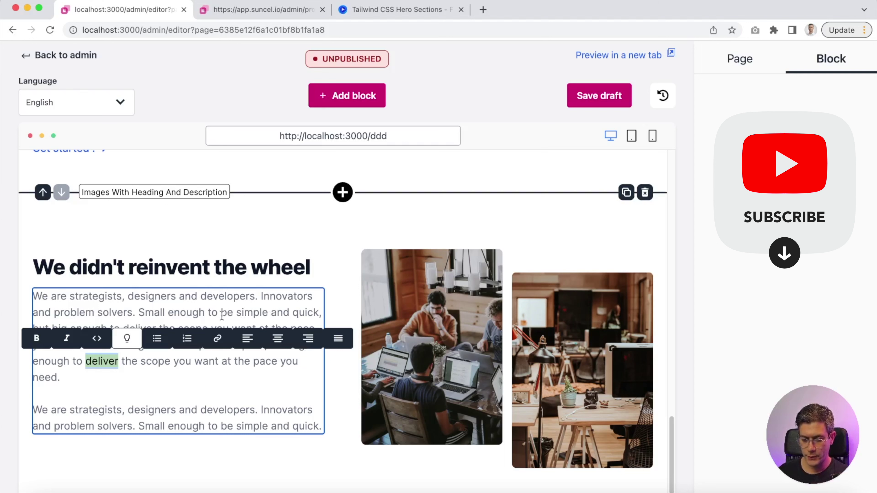
- Try the link settings on the word "want" in the first paragraph, choosing nofollow as the Rel value
{"action": "left_click", "coordinate": [211, 363]}
{"action": "double_click", "coordinate": [211, 363]}
{"action": "left_click", "coordinate": [217, 338]}
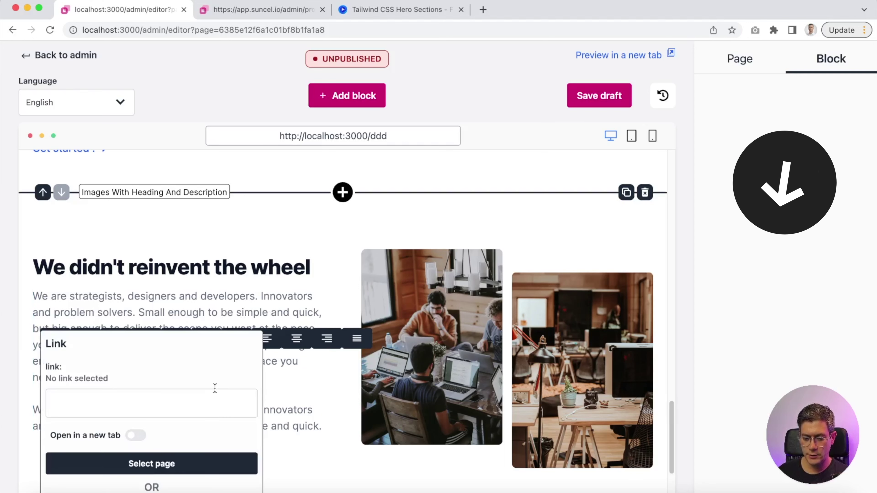
{"action": "scroll", "coordinate": [136, 306], "scroll_direction": "down", "scroll_amount": 3}
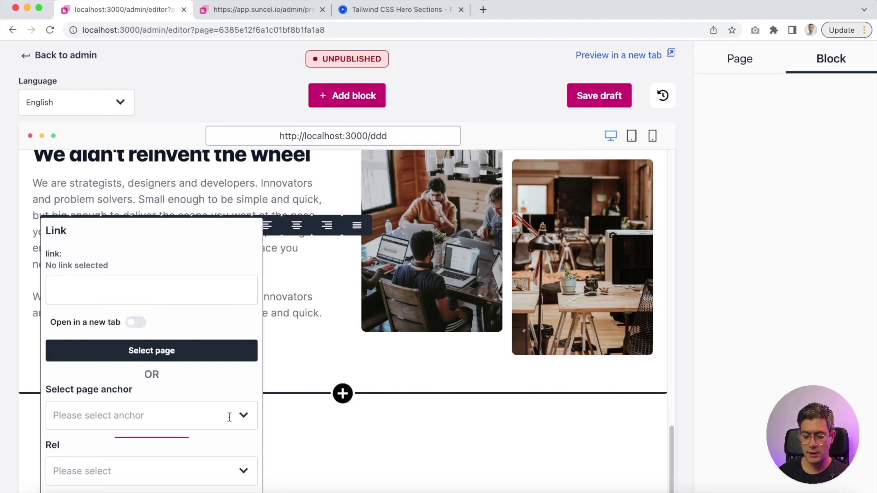
{"action": "left_click", "coordinate": [208, 417]}
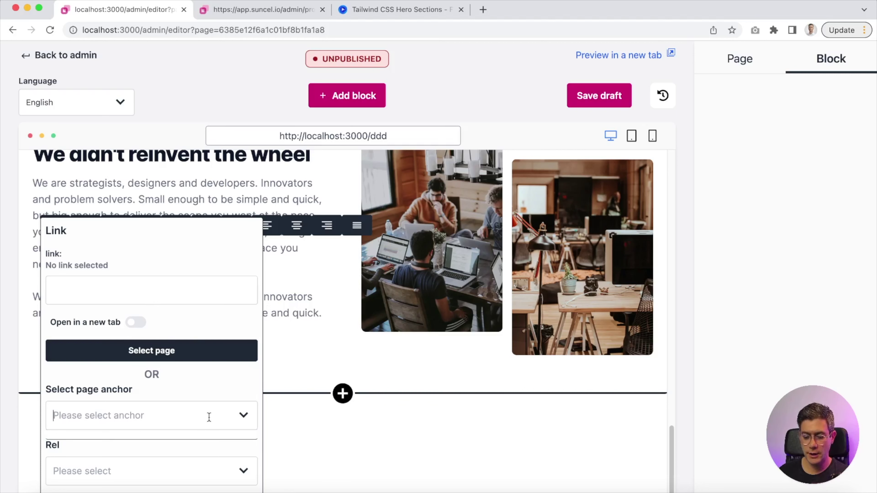
{"action": "type", "text": "no"}
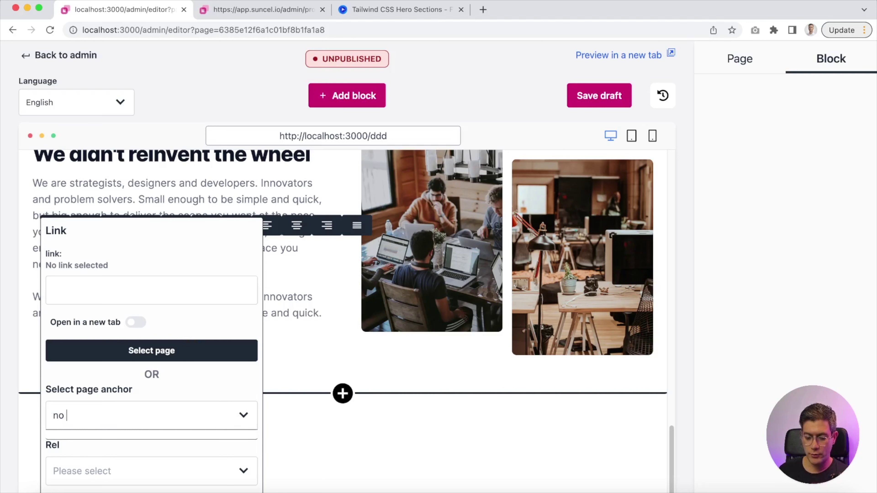
{"action": "left_click", "coordinate": [167, 461]}
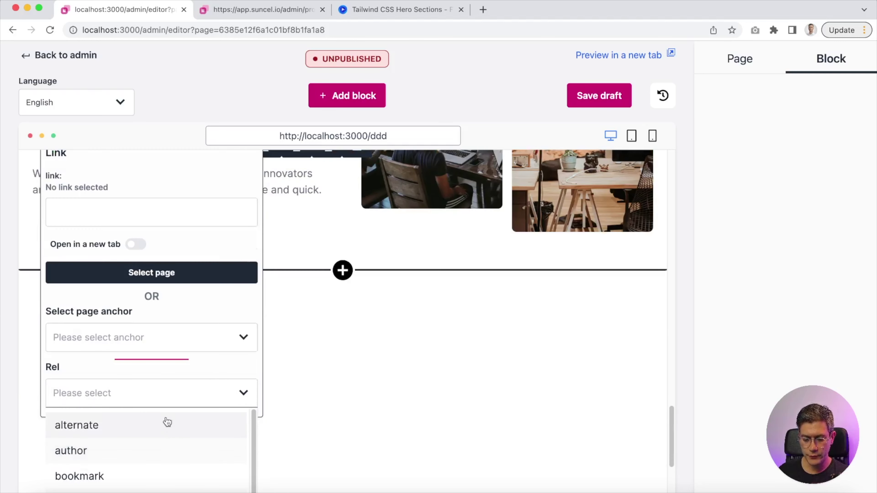
{"action": "type", "text": "nof"}
{"action": "left_click", "coordinate": [112, 482]}
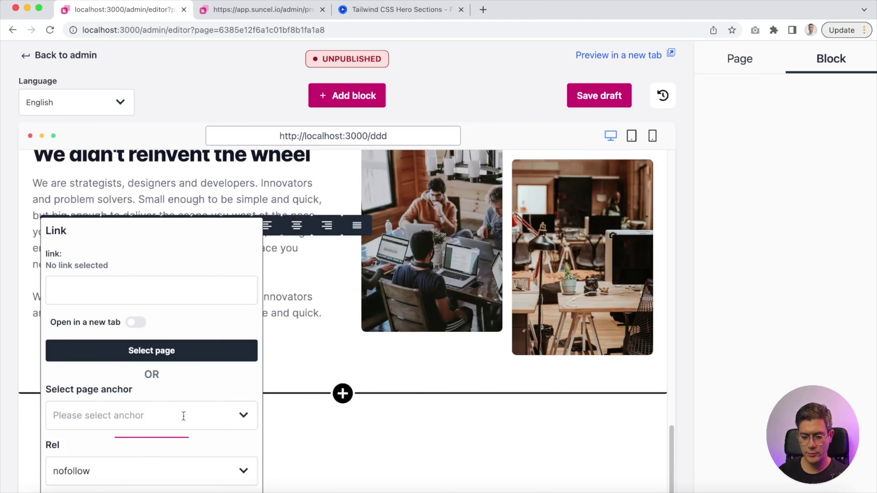
{"action": "left_click", "coordinate": [327, 329]}
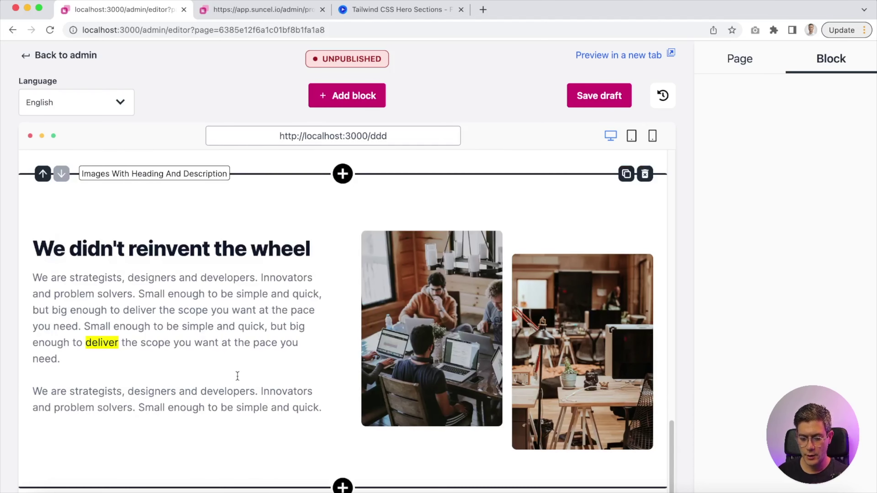
- Replace the block's left image with the snowy mountain photo and its right image with "Screenshot 2022-11-24 at 13.55.50.png"
{"action": "left_click", "coordinate": [455, 339]}
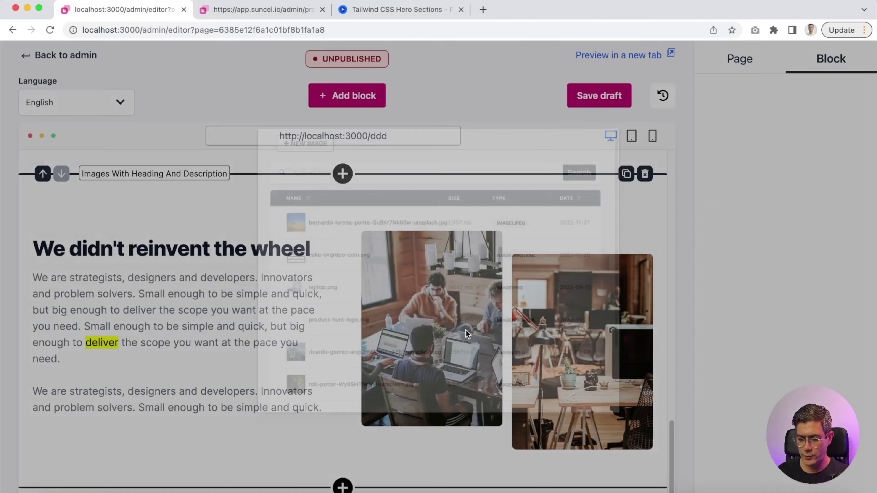
{"action": "left_click", "coordinate": [333, 395]}
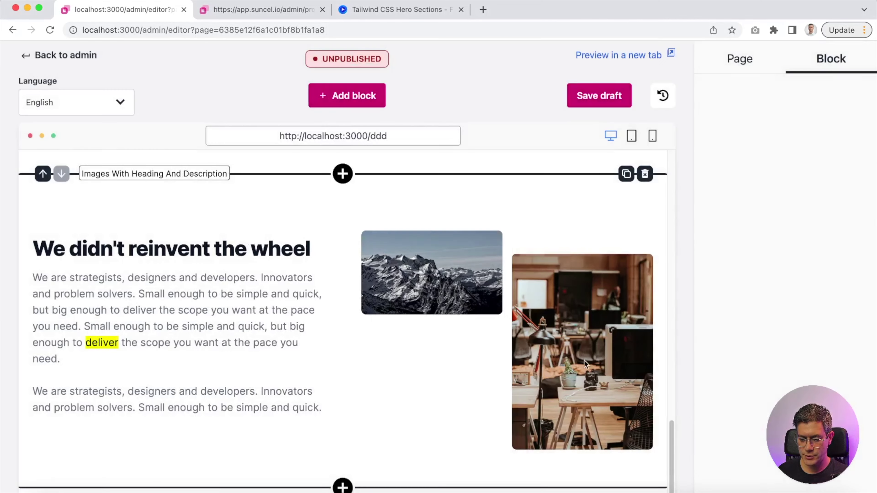
{"action": "left_click", "coordinate": [605, 365]}
{"action": "scroll", "coordinate": [401, 352], "scroll_direction": "down", "scroll_amount": 4}
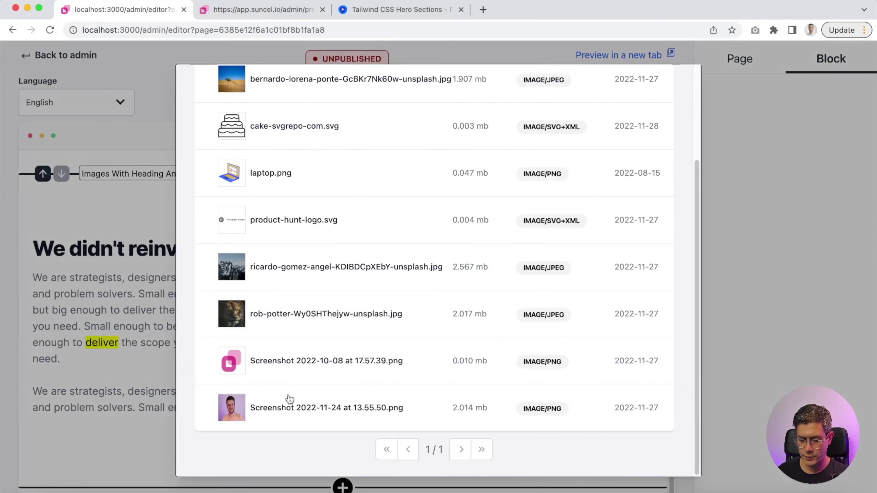
{"action": "left_click", "coordinate": [265, 414]}
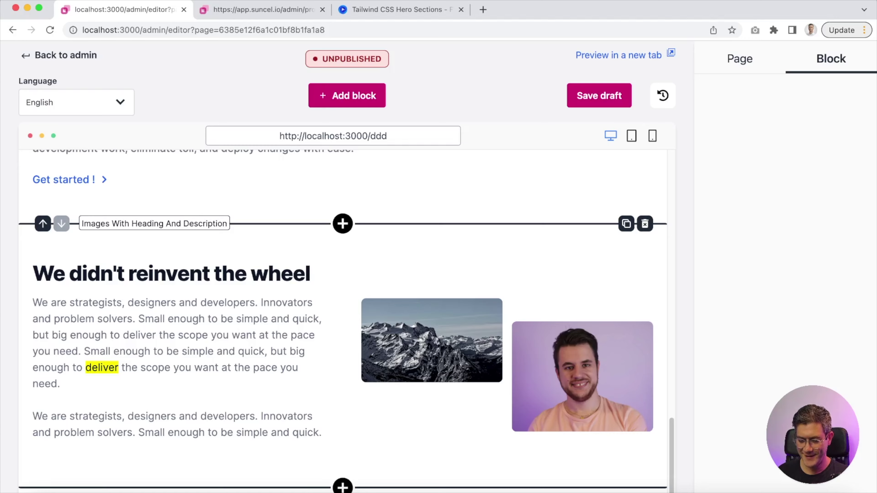
- Add a Default Social Proof block from the Social Proof category below the Images With Heading And Description block
{"action": "left_click", "coordinate": [342, 223]}
{"action": "left_click", "coordinate": [222, 291]}
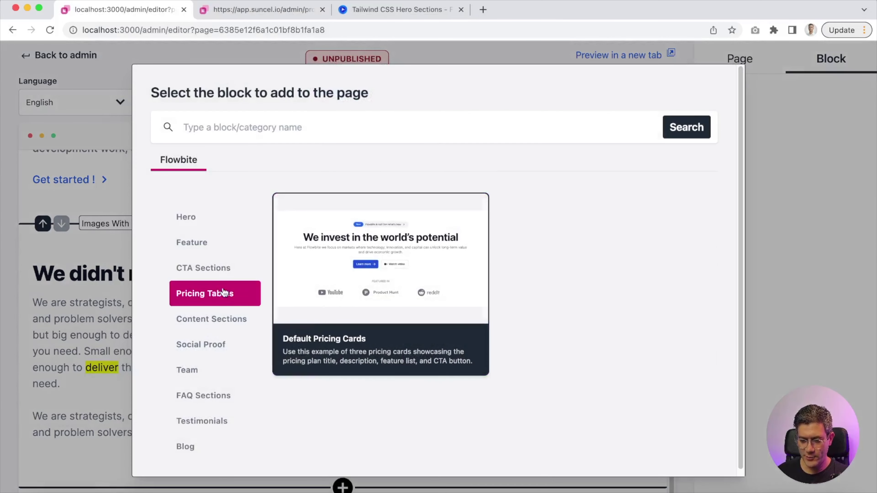
{"action": "left_click", "coordinate": [221, 319]}
{"action": "left_click", "coordinate": [214, 344]}
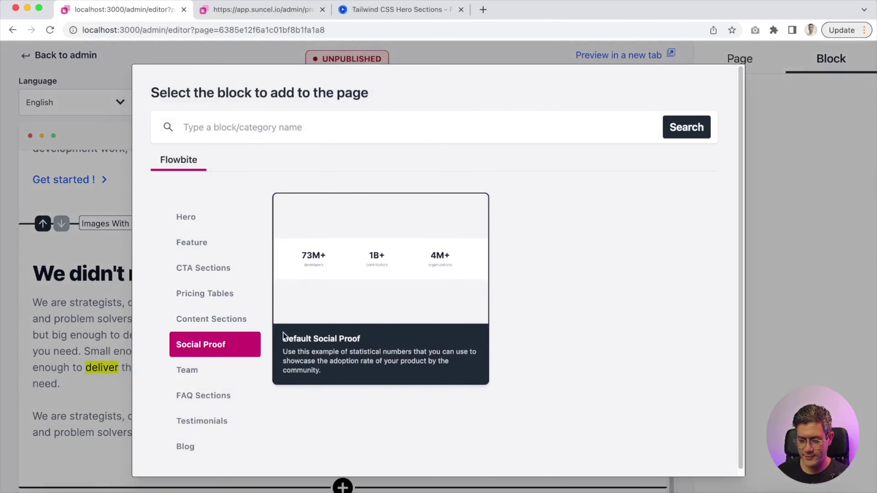
{"action": "left_click", "coordinate": [388, 296]}
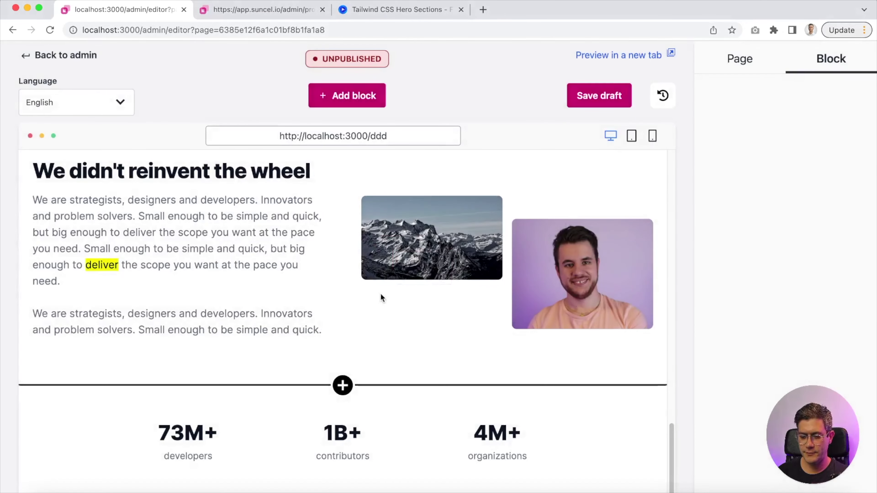
- Add three more proofs to the Default Social Proof block
{"action": "left_click", "coordinate": [348, 434]}
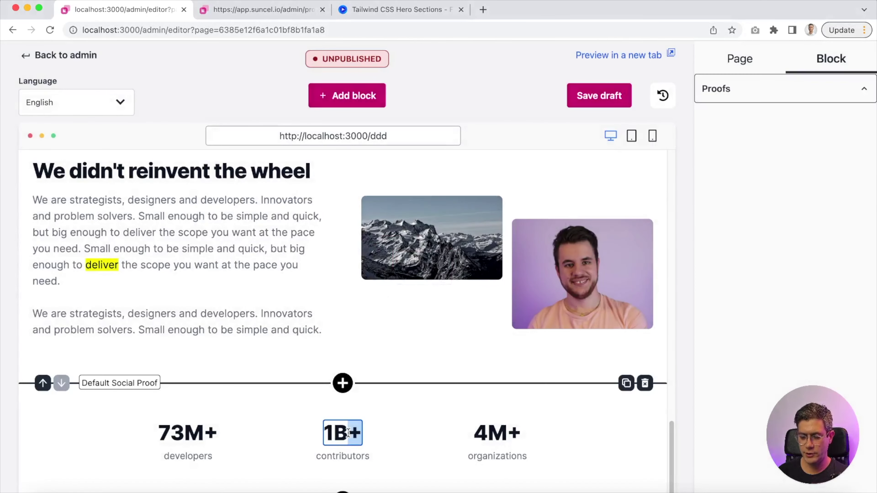
{"action": "left_click", "coordinate": [793, 92]}
{"action": "left_click", "coordinate": [769, 120]}
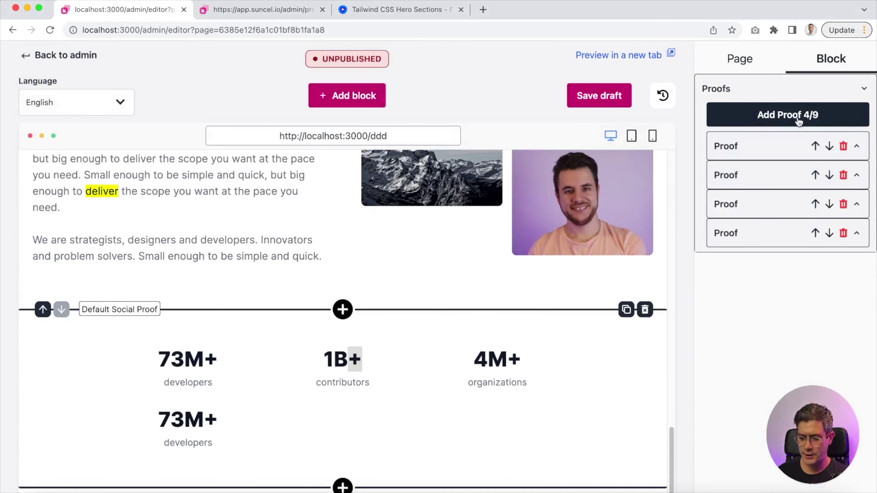
{"action": "left_click", "coordinate": [790, 119]}
{"action": "left_click", "coordinate": [792, 121]}
- Change the middle proof in the second row to the number "1000" with the label "pages"
{"action": "double_click", "coordinate": [204, 358]}
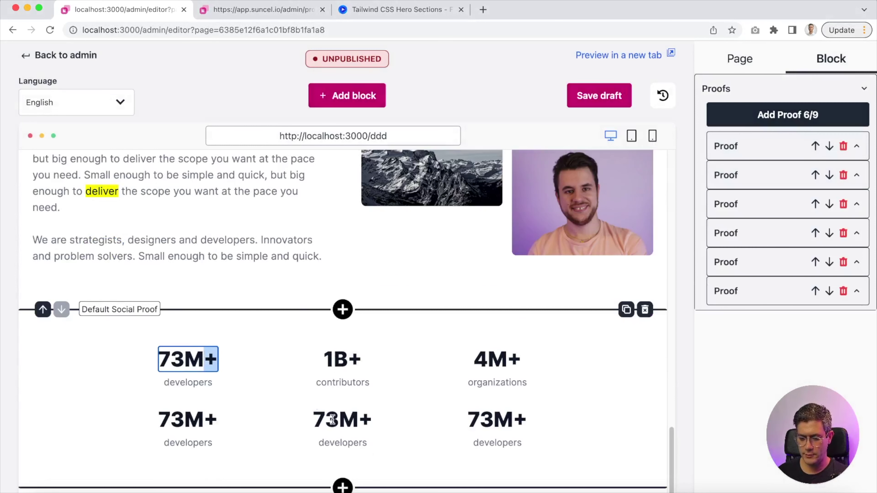
{"action": "double_click", "coordinate": [345, 419]}
{"action": "type", "text": "1000+"}
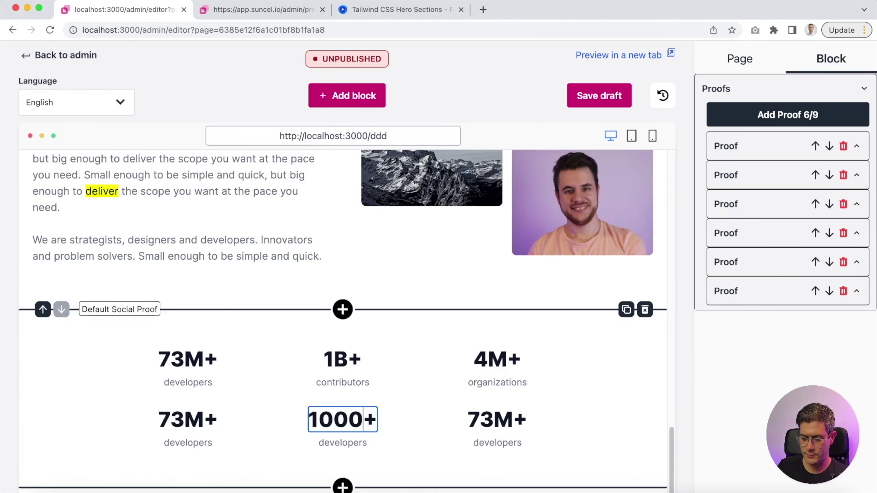
{"action": "key", "text": "Delete"}
{"action": "key", "text": "Tab"}
{"action": "type", "text": "pages"}
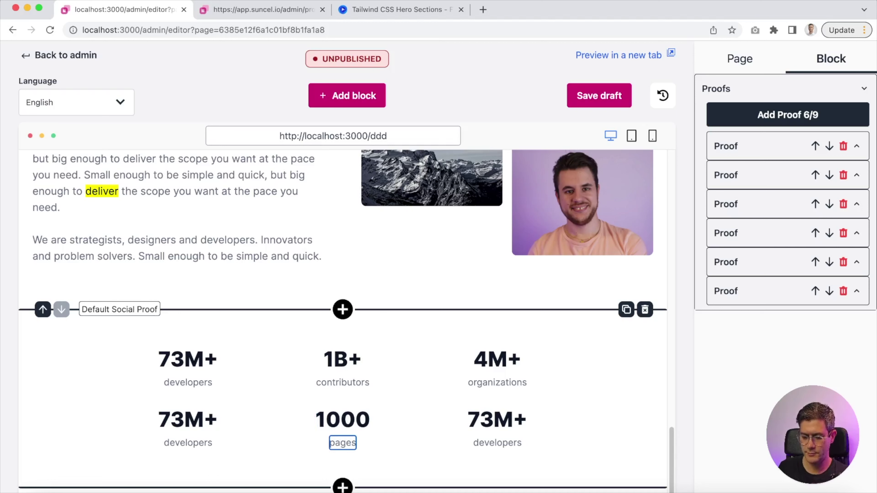
{"action": "double_click", "coordinate": [507, 437]}
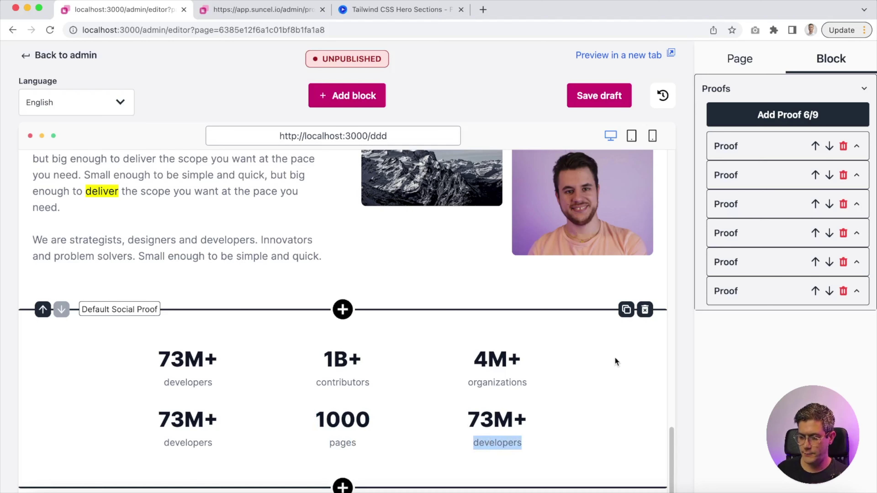
- Add a Team block from the Team category at the end of the page
{"action": "left_click", "coordinate": [343, 486]}
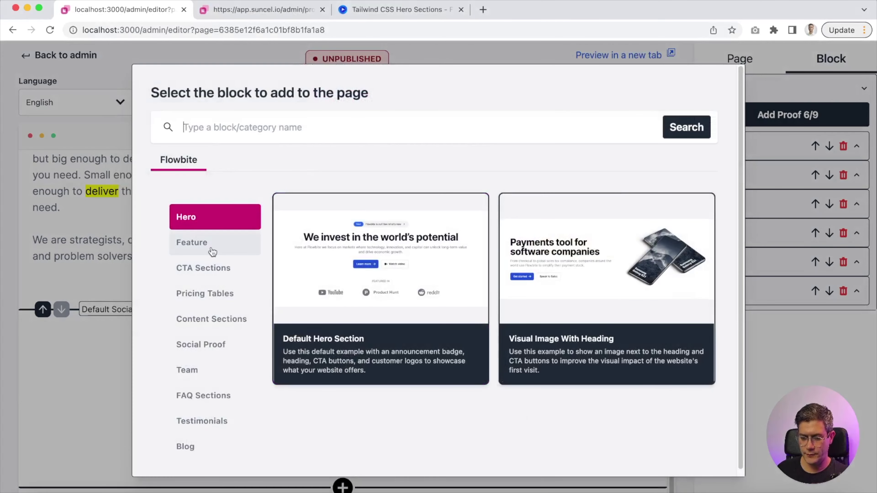
{"action": "left_click", "coordinate": [213, 326]}
{"action": "left_click", "coordinate": [215, 344]}
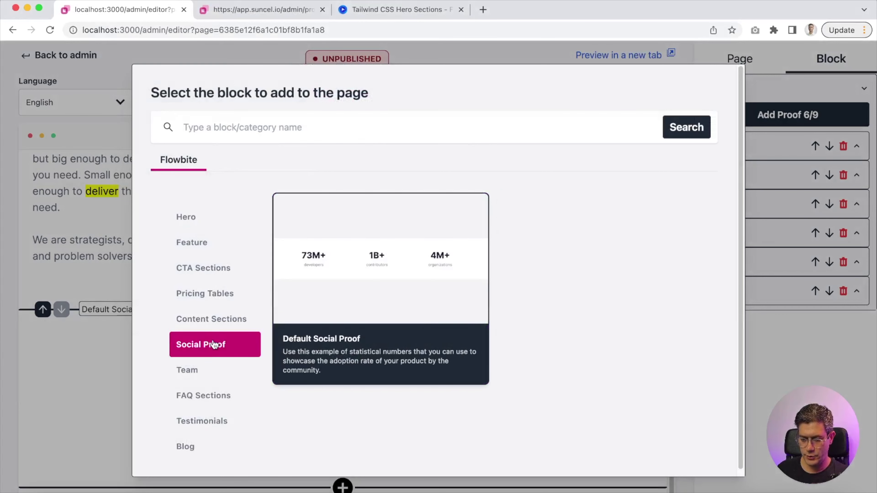
{"action": "left_click", "coordinate": [217, 368]}
{"action": "left_click", "coordinate": [368, 290]}
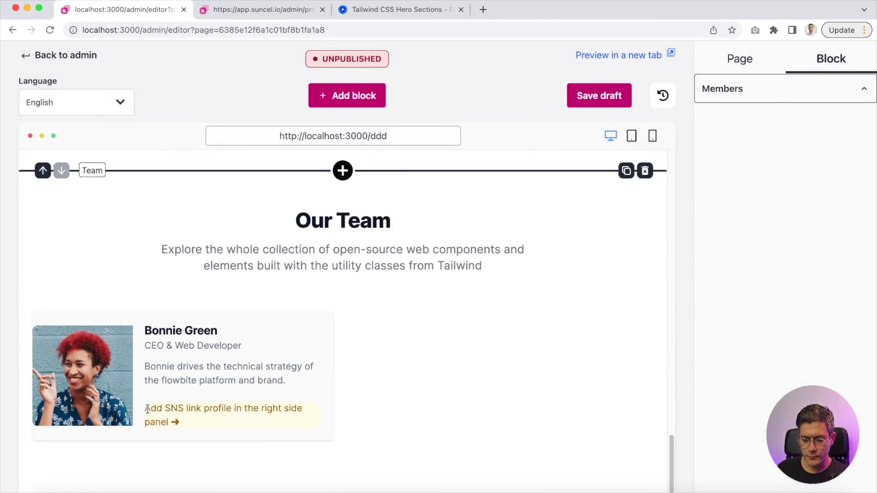
- Examine the "Add SNS link profile in the right side panel" notice on the team member card
{"action": "left_click_drag", "start_coordinate": [154, 414], "coordinate": [173, 421]}
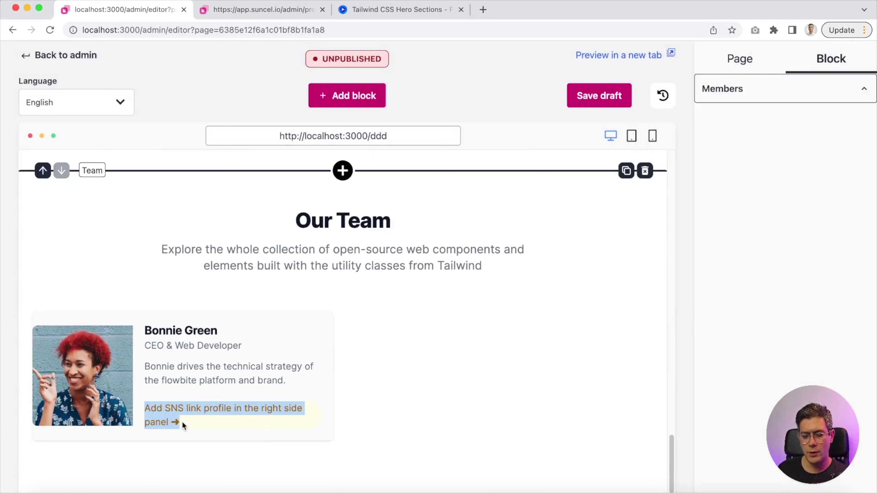
{"action": "left_click", "coordinate": [186, 409]}
{"action": "left_click_drag", "start_coordinate": [151, 410], "coordinate": [302, 411]}
{"action": "left_click", "coordinate": [183, 415]}
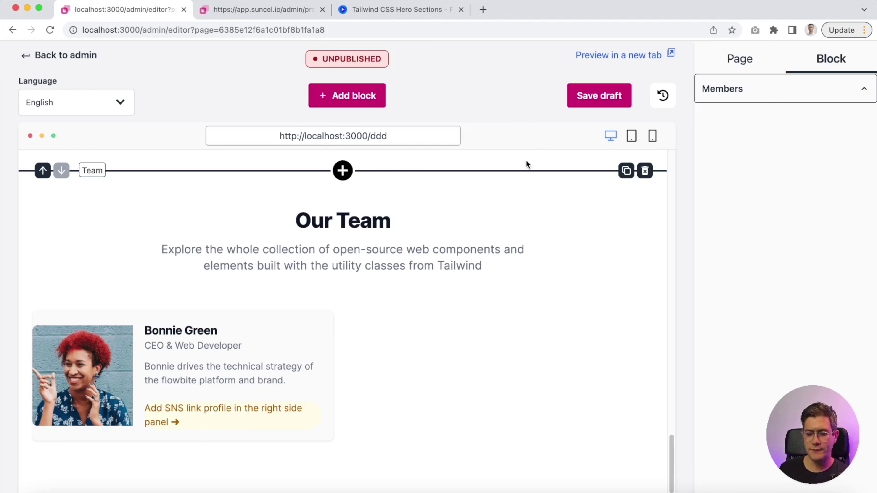
- Save the draft, check the new sections down to Our Team in a separate page preview, and return to the editor
{"action": "left_click", "coordinate": [593, 99]}
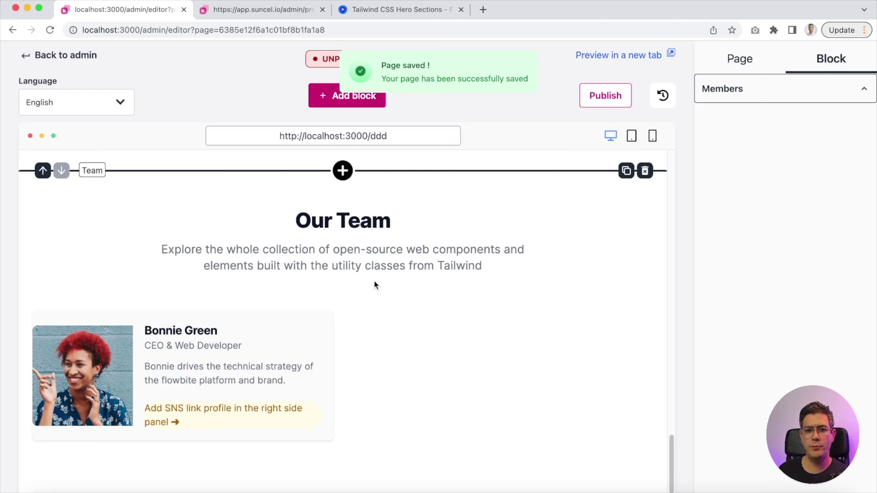
{"action": "left_click", "coordinate": [621, 55]}
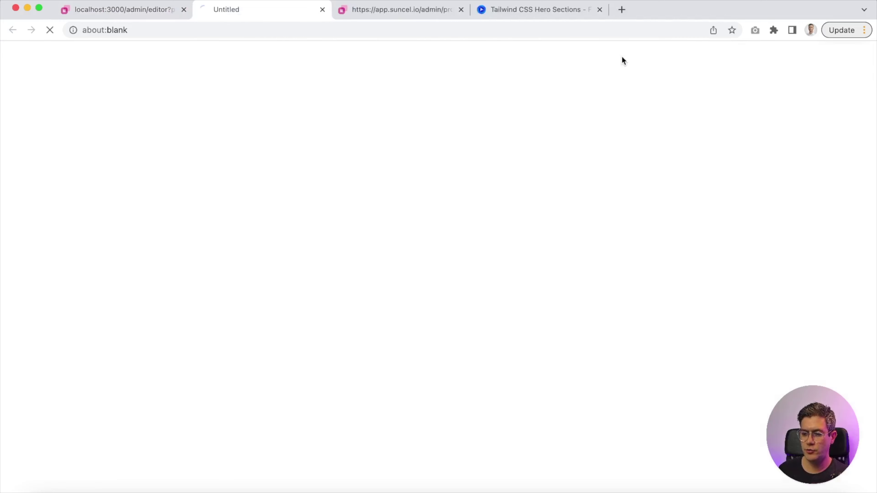
{"action": "scroll", "coordinate": [278, 206], "scroll_direction": "down", "scroll_amount": 20}
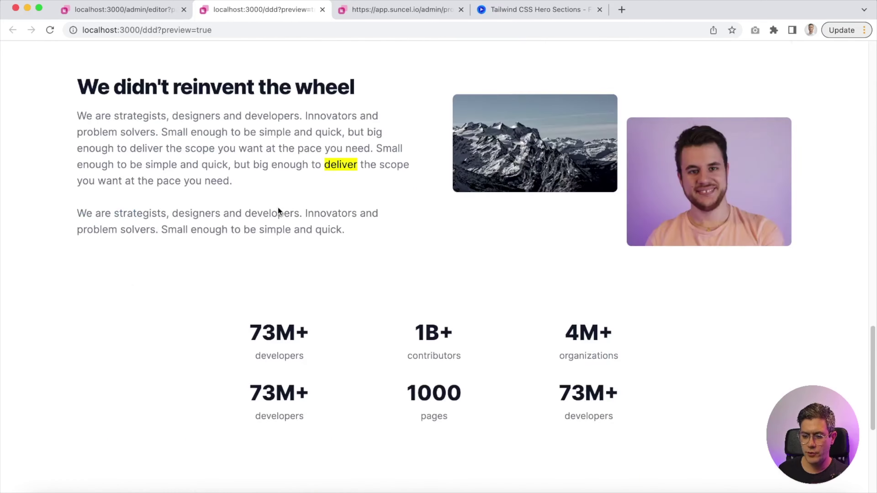
{"action": "scroll", "coordinate": [280, 206], "scroll_direction": "down", "scroll_amount": 4}
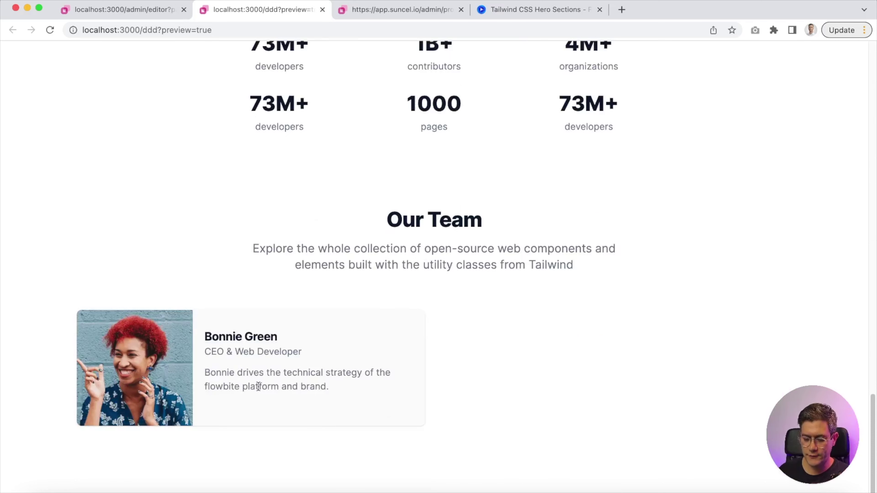
{"action": "left_click", "coordinate": [110, 11]}
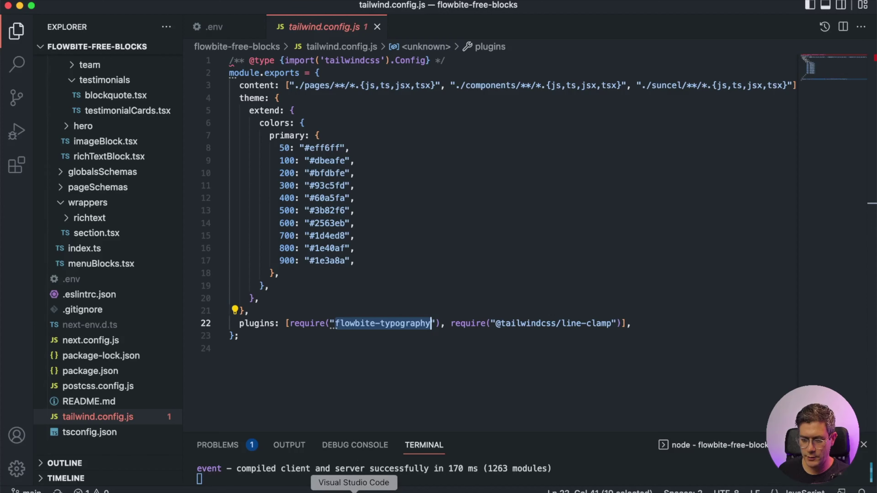
- Switch to Visual Studio Code, examine the isAdmin condition around the SNS link notice in team/index.tsx, and return to the page editor
{"action": "left_click", "coordinate": [349, 491]}
{"action": "scroll", "coordinate": [417, 259], "scroll_direction": "down", "scroll_amount": 5}
{"action": "scroll", "coordinate": [417, 259], "scroll_direction": "down", "scroll_amount": 15}
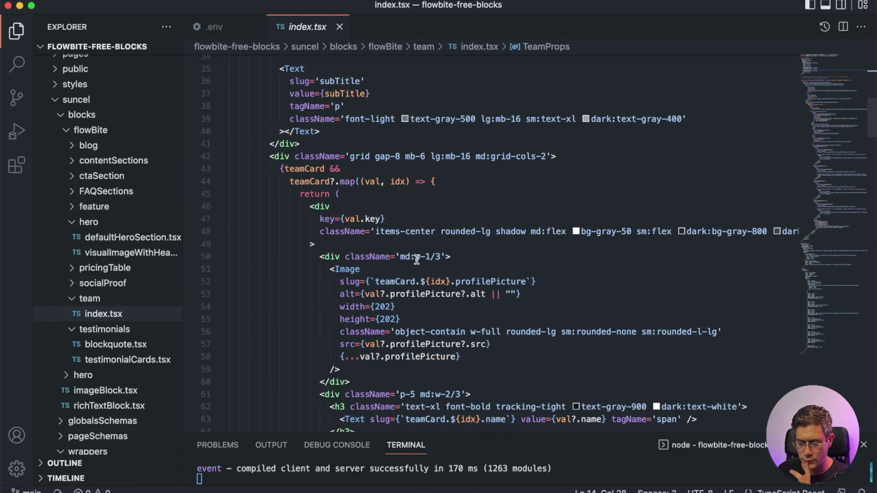
{"action": "scroll", "coordinate": [417, 259], "scroll_direction": "down", "scroll_amount": 18}
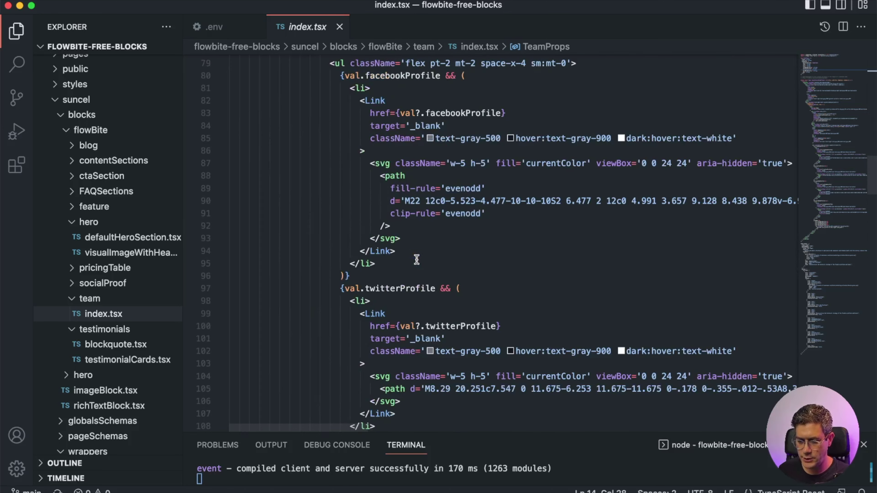
{"action": "left_click", "coordinate": [473, 239]}
{"action": "mouse_move", "coordinate": [357, 254]}
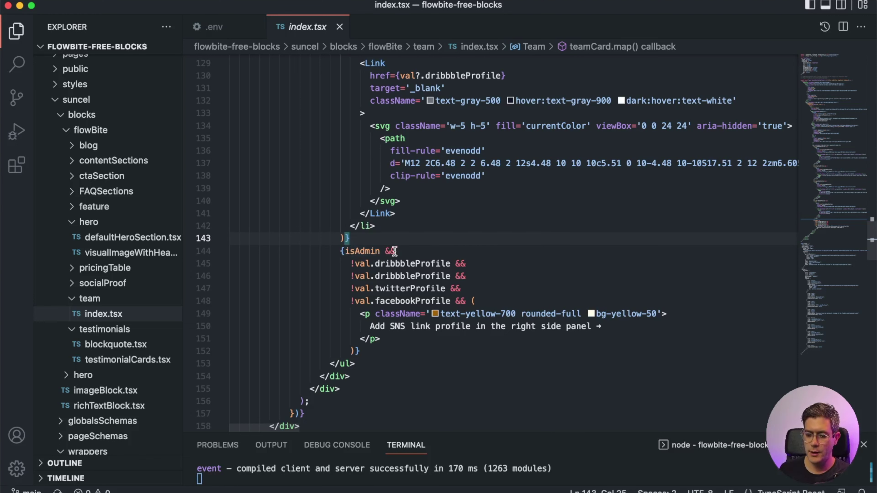
{"action": "left_click_drag", "start_coordinate": [357, 314], "coordinate": [397, 337]}
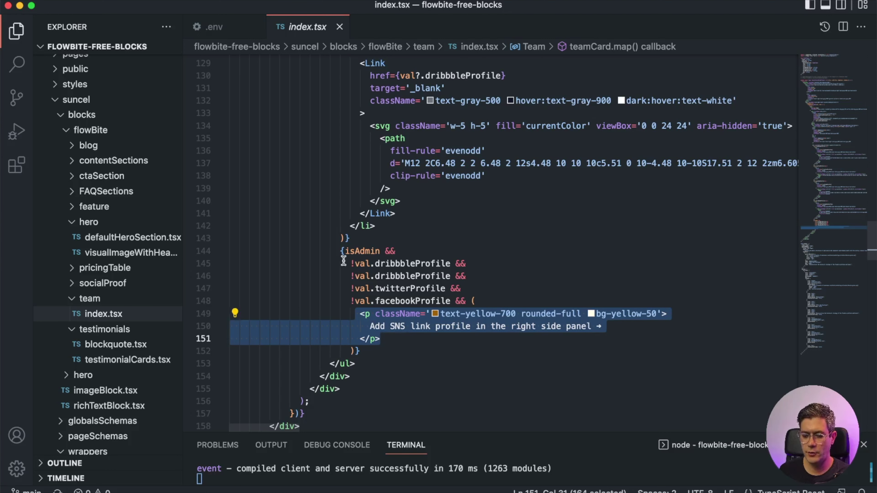
{"action": "left_click_drag", "start_coordinate": [346, 263], "coordinate": [479, 300]}
{"action": "key", "text": "super+Tab"}
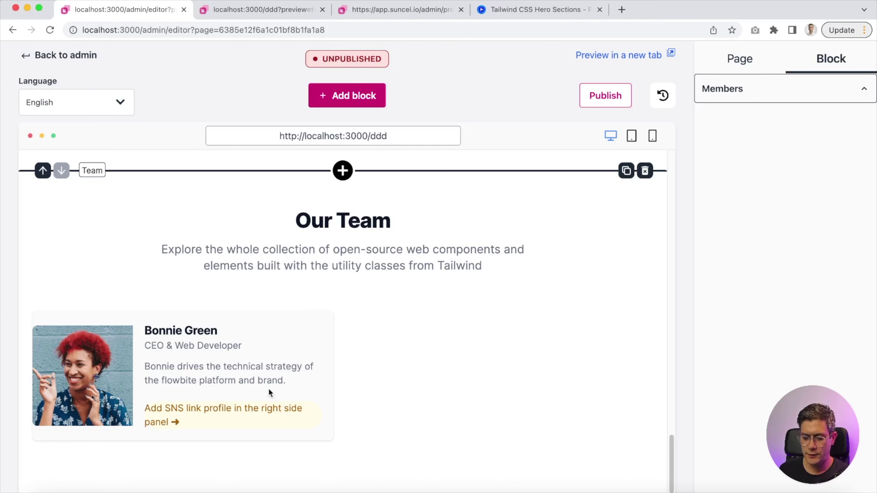
{"action": "left_click", "coordinate": [793, 98]}
{"action": "left_click", "coordinate": [769, 149]}
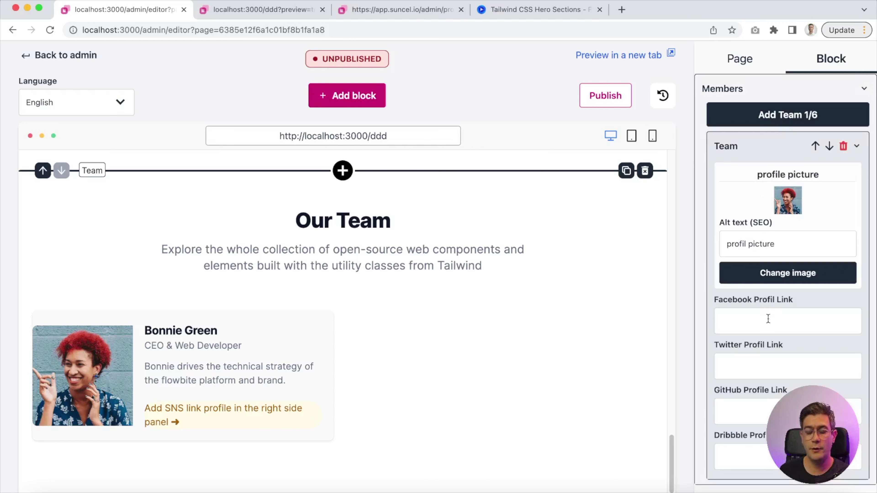
{"action": "left_click", "coordinate": [753, 358]}
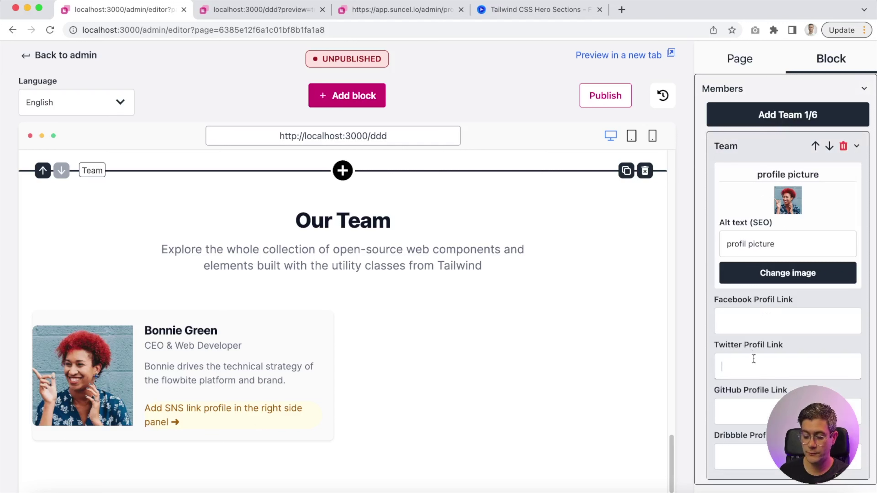
{"action": "type", "text": "https://suncel.io"}
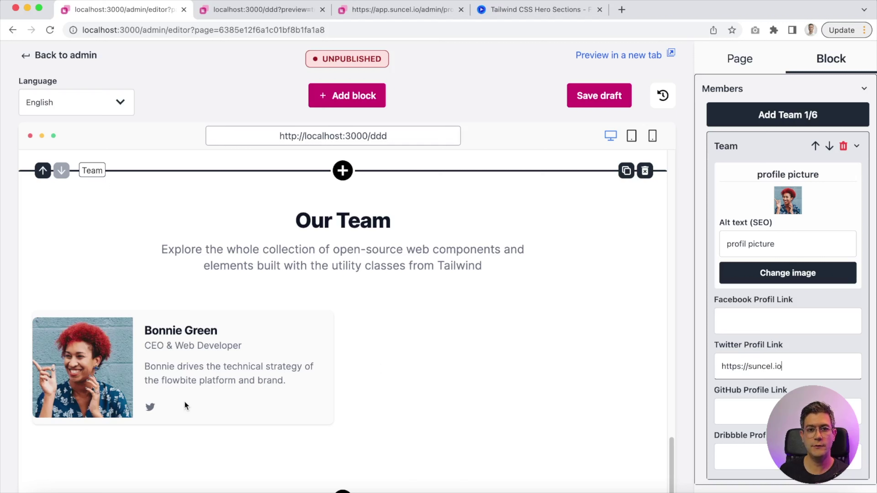
- Fill the same member's remaining profile links with placeholders: Facebook ezeaze, GitHub zaeaze and Dribbble azeaz
{"action": "left_click", "coordinate": [759, 323]}
{"action": "type", "text": "ezeaze"}
{"action": "left_click", "coordinate": [729, 412]}
{"action": "type", "text": "zaeaze"}
{"action": "left_click", "coordinate": [728, 456]}
{"action": "type", "text": "azeaz"}
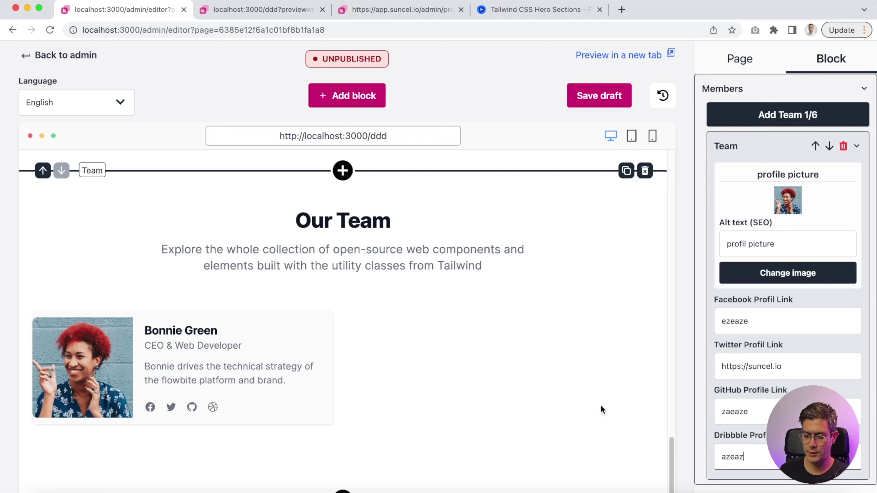
- Collapse the first member's settings and add five more members to the Team block
{"action": "left_click", "coordinate": [762, 143]}
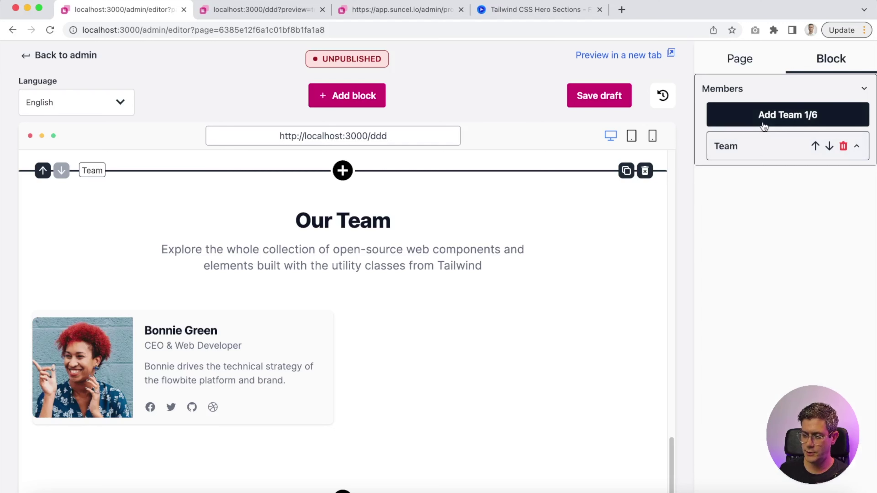
{"action": "left_click", "coordinate": [764, 122]}
{"action": "left_click", "coordinate": [765, 120]}
{"action": "left_click", "coordinate": [764, 119]}
{"action": "left_click", "coordinate": [765, 119]}
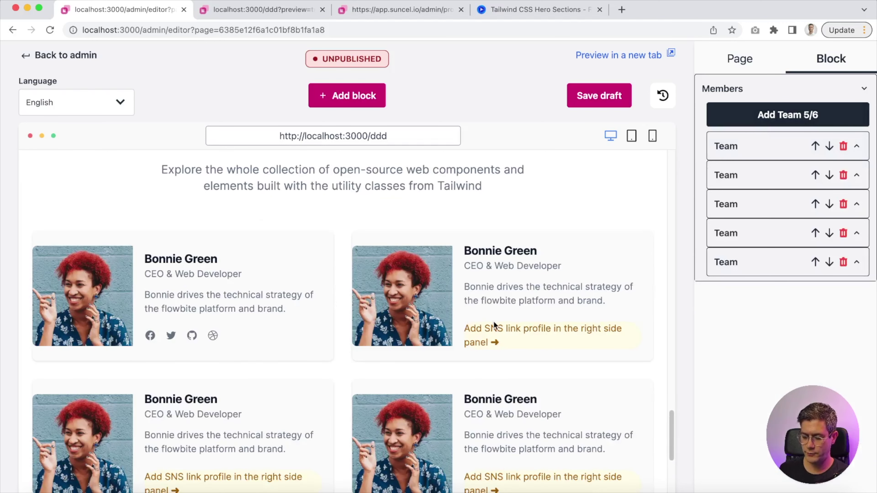
{"action": "key", "text": "super+minus"}
{"action": "scroll", "coordinate": [499, 321], "scroll_direction": "down", "scroll_amount": 1}
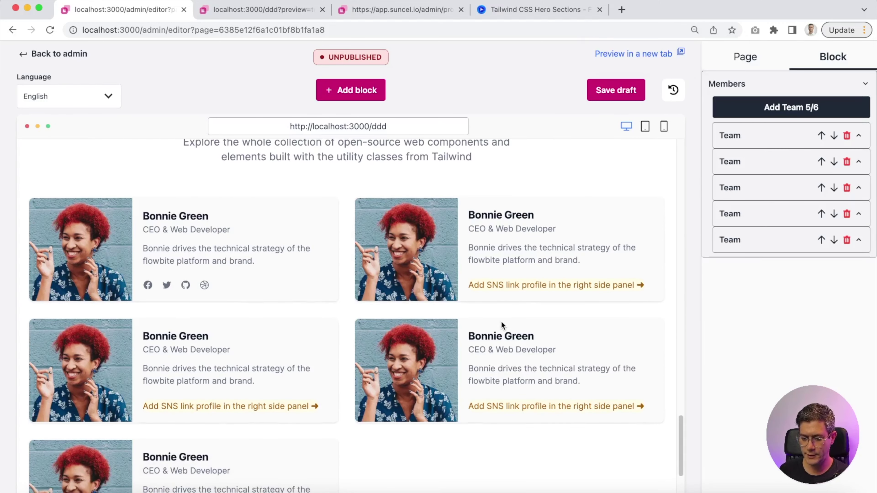
{"action": "left_click", "coordinate": [779, 105]}
{"action": "scroll", "coordinate": [522, 235], "scroll_direction": "down", "scroll_amount": 3}
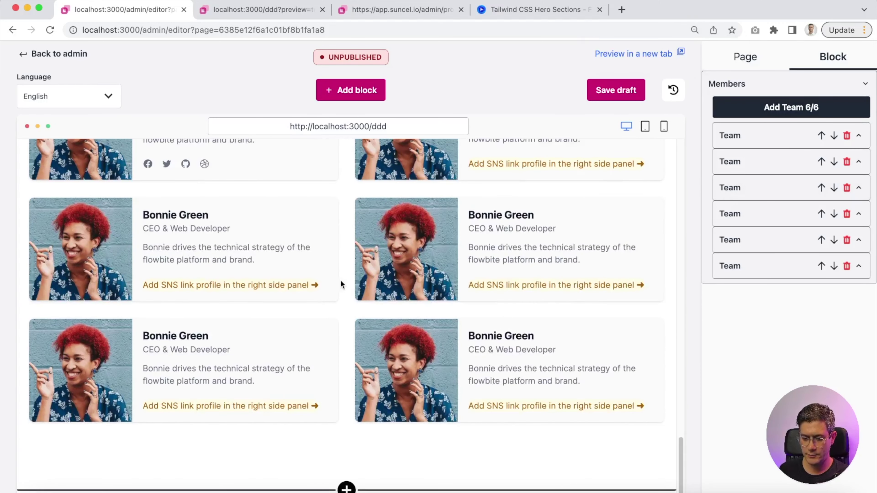
- Replace the profile picture on the team card in the second row, second column with another image from the picker
{"action": "left_click", "coordinate": [424, 288]}
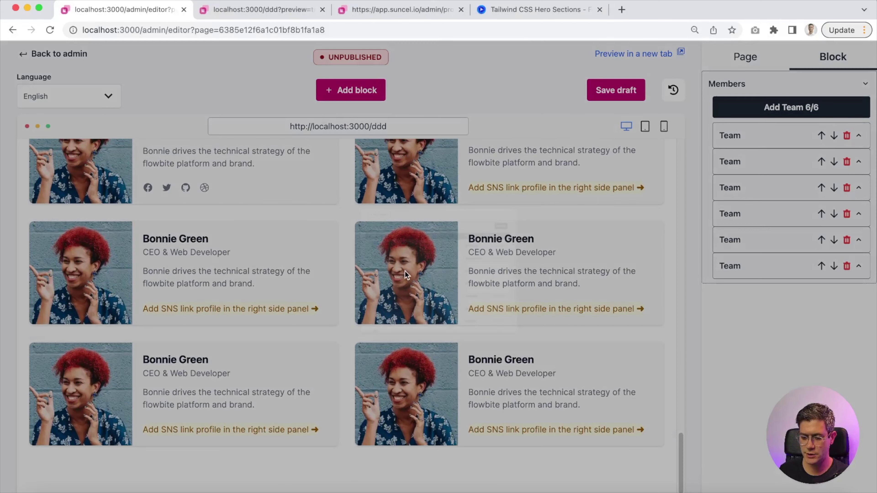
{"action": "left_click", "coordinate": [405, 276]}
{"action": "left_click", "coordinate": [395, 307]}
{"action": "scroll", "coordinate": [311, 380], "scroll_direction": "down", "scroll_amount": 2}
{"action": "left_click", "coordinate": [264, 419]}
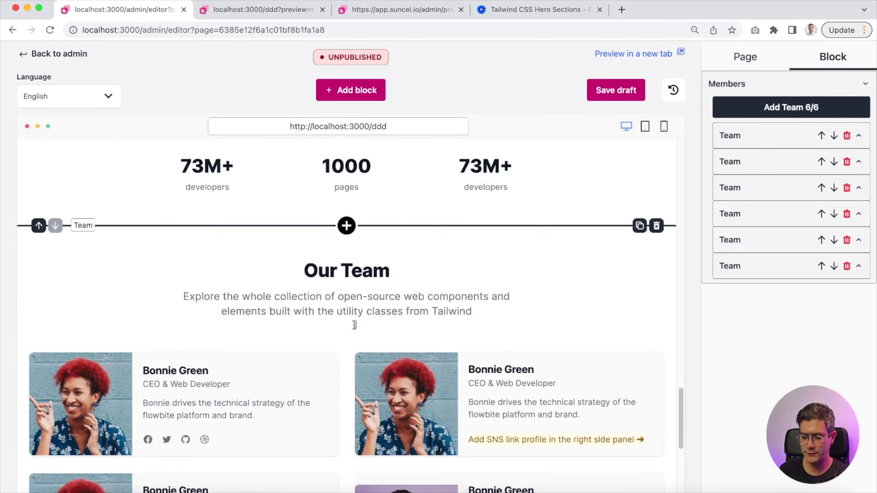
- Add a Default FAQ Sections block from the FAQ Sections category at the end of the page
{"action": "scroll", "coordinate": [359, 397], "scroll_direction": "down", "scroll_amount": 5}
{"action": "left_click", "coordinate": [350, 90]}
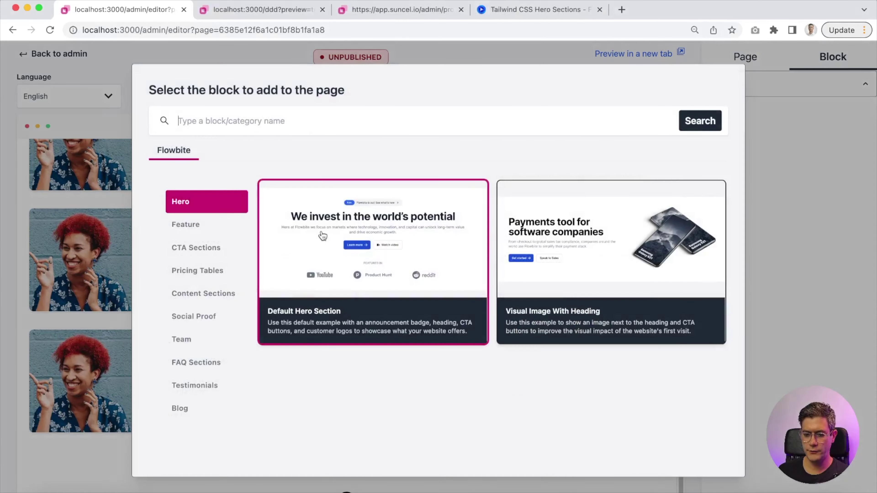
{"action": "left_click", "coordinate": [193, 363]}
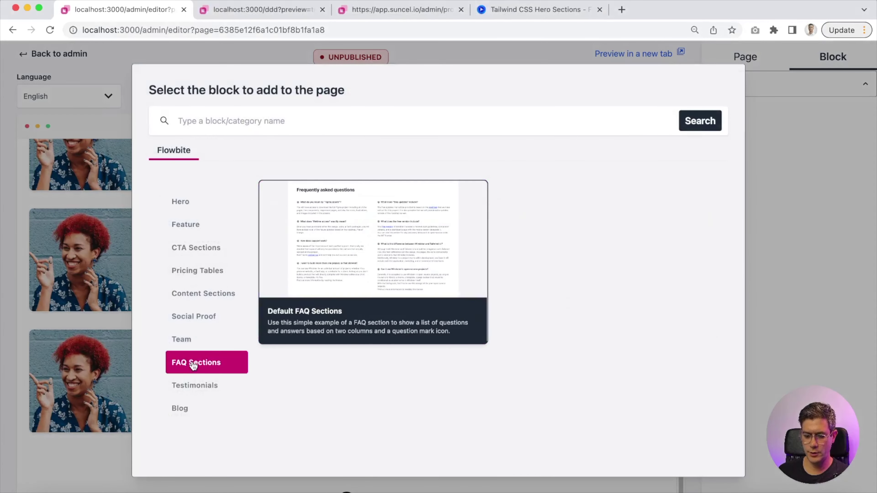
{"action": "left_click", "coordinate": [338, 284]}
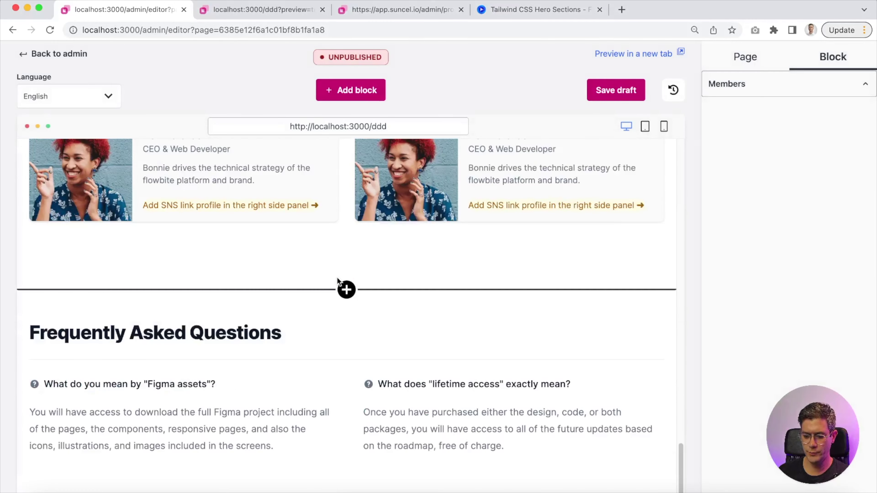
- Select the FAQ block and add two new FAQ entries to it
{"action": "left_click", "coordinate": [439, 418]}
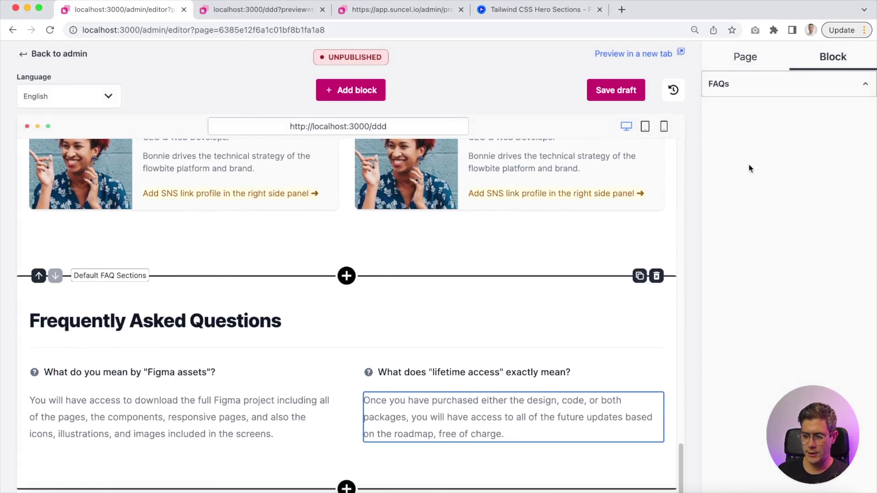
{"action": "left_click", "coordinate": [751, 111]}
{"action": "left_click", "coordinate": [751, 111]}
{"action": "scroll", "coordinate": [446, 333], "scroll_direction": "down", "scroll_amount": 2}
- Copy the answer and the question of the "lifetime access" entry into the fourth FAQ entry, replacing its placeholders
{"action": "left_click", "coordinate": [418, 337]}
{"action": "triple_click", "coordinate": [420, 341]}
{"action": "key", "text": "super+c"}
{"action": "left_click", "coordinate": [386, 431]}
{"action": "double_click", "coordinate": [386, 432]}
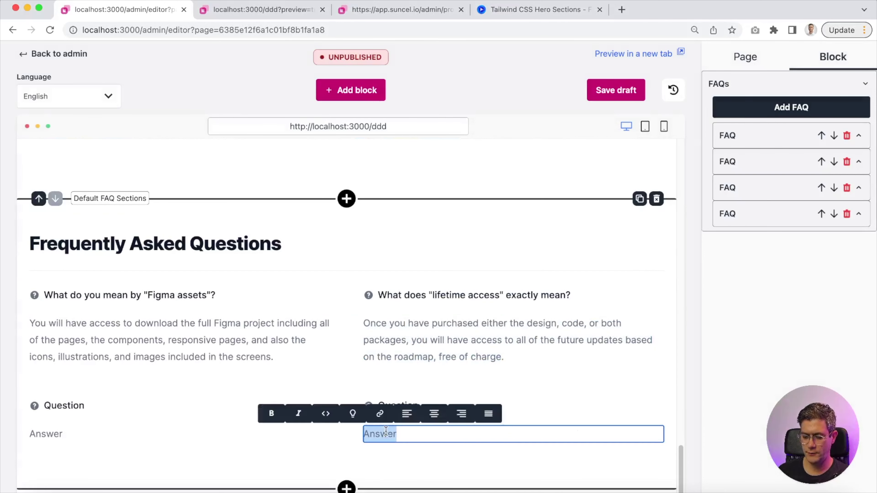
{"action": "key", "text": "super+v"}
{"action": "triple_click", "coordinate": [416, 294]}
{"action": "double_click", "coordinate": [401, 406]}
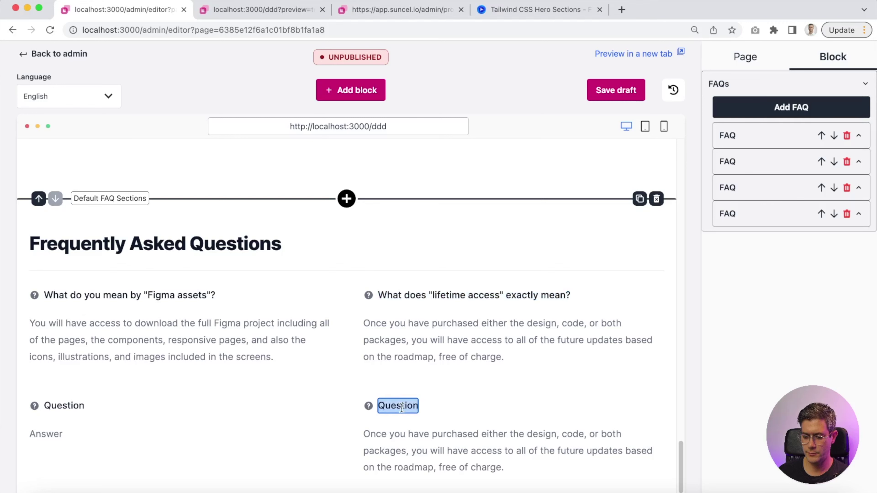
{"action": "type", "text": "What does \"lifetime access\" exactly mean?"}
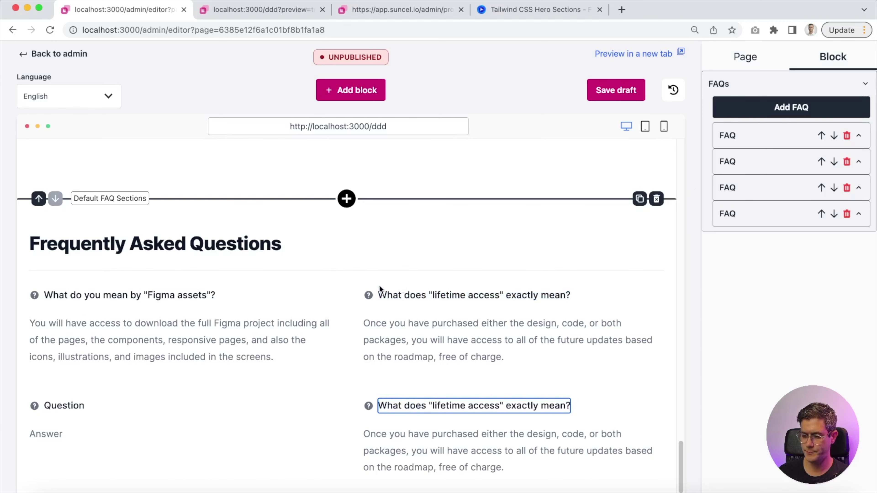
- Add a Blockquote block from the Testimonials category below the FAQ section
{"action": "scroll", "coordinate": [380, 439], "scroll_direction": "down", "scroll_amount": 1}
{"action": "left_click", "coordinate": [348, 486]}
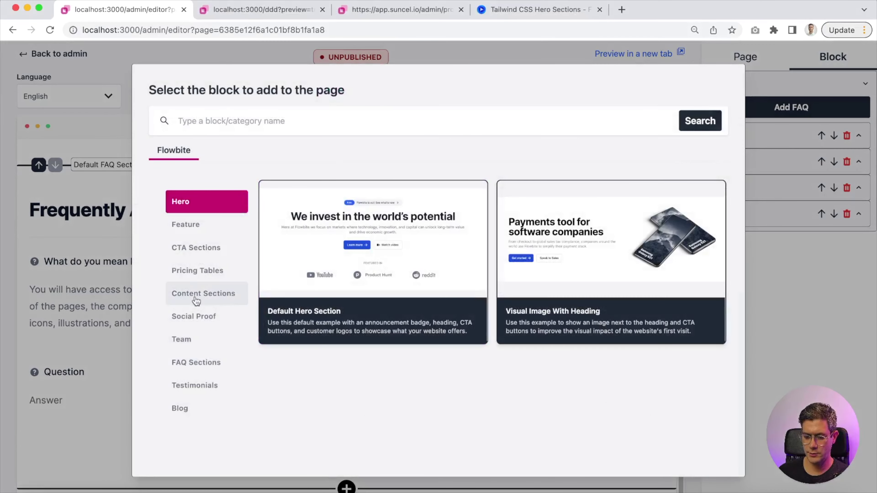
{"action": "left_click", "coordinate": [187, 386]}
{"action": "left_click", "coordinate": [402, 248]}
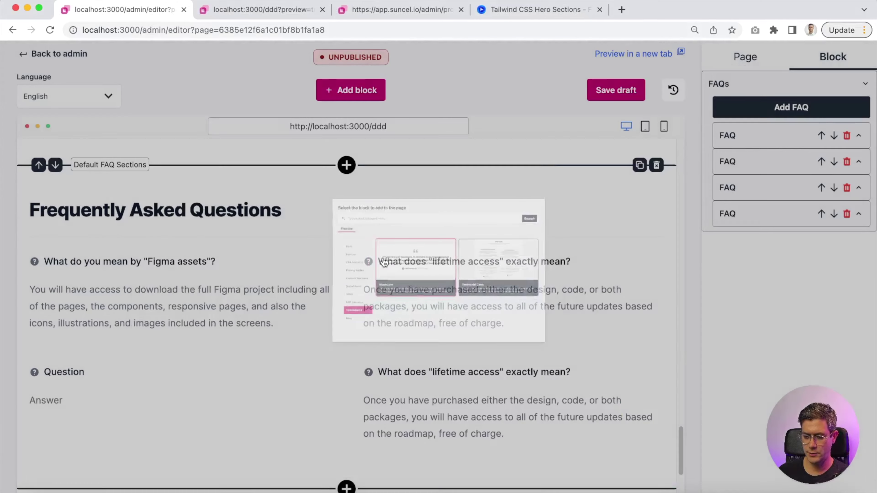
- Replace the author's avatar in the blockquote with another image
{"action": "triple_click", "coordinate": [384, 406]}
{"action": "scroll", "coordinate": [379, 404], "scroll_direction": "down", "scroll_amount": 1}
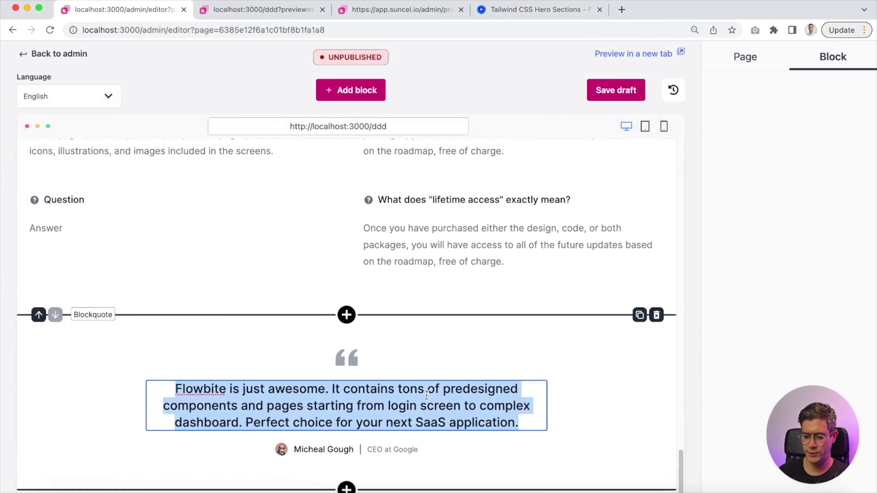
{"action": "left_click", "coordinate": [282, 449]}
{"action": "scroll", "coordinate": [285, 425], "scroll_direction": "down", "scroll_amount": 2}
{"action": "left_click", "coordinate": [282, 432]}
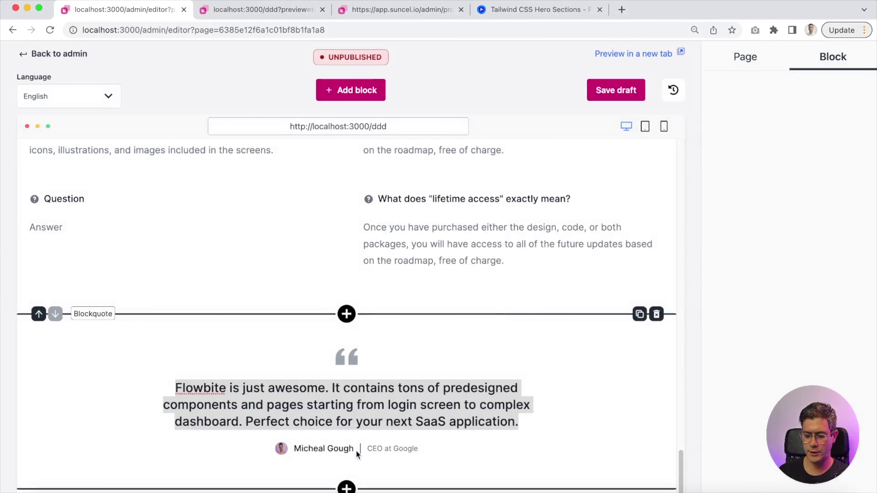
- Replace the blockquote author's name with a different first name and select the job title text
{"action": "triple_click", "coordinate": [333, 449]}
{"action": "type", "text": "Nico"}
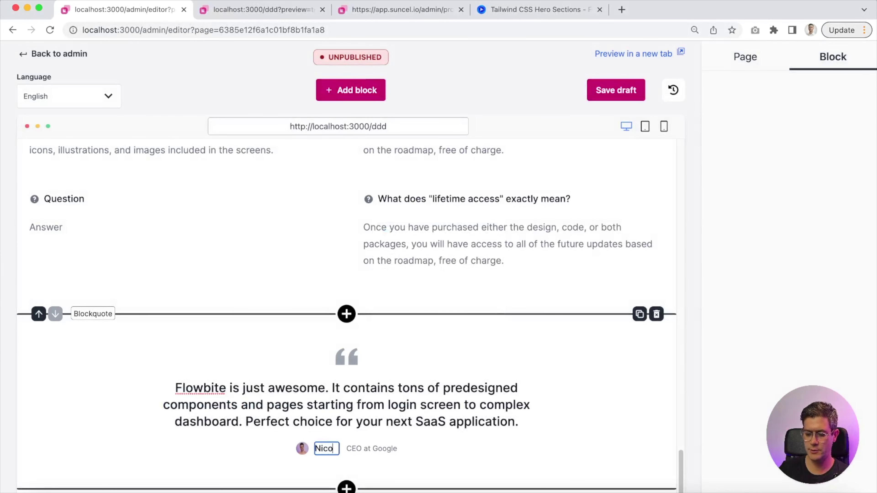
{"action": "left_click", "coordinate": [365, 446]}
{"action": "left_click_drag", "start_coordinate": [411, 451], "coordinate": [340, 447]}
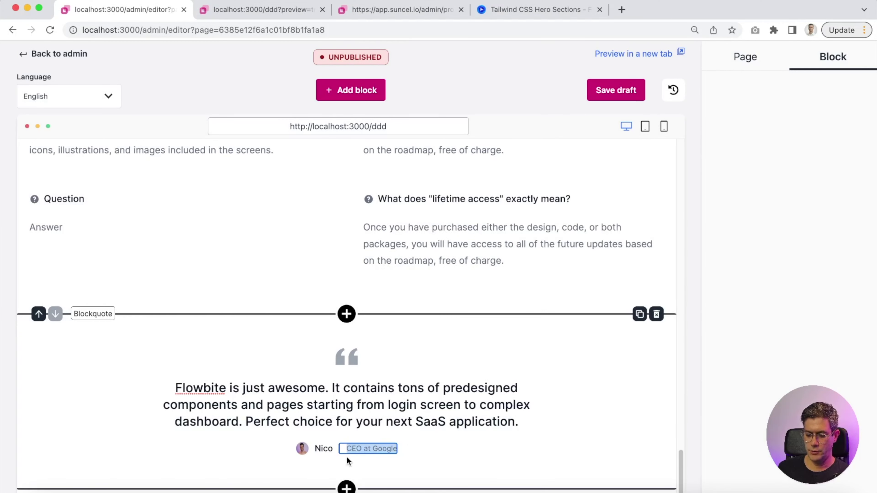
- Add a Testimonial Cards block from the Testimonials category below the blockquote and look over its cards
{"action": "left_click", "coordinate": [348, 485]}
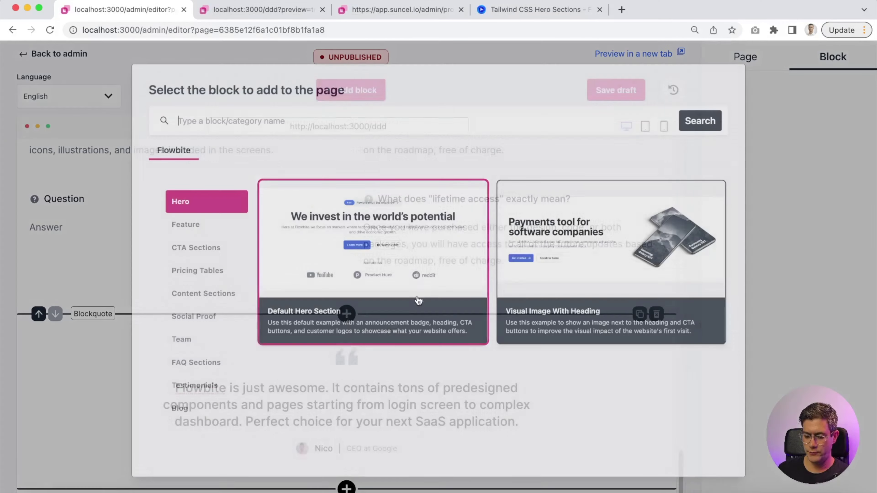
{"action": "left_click", "coordinate": [194, 339]}
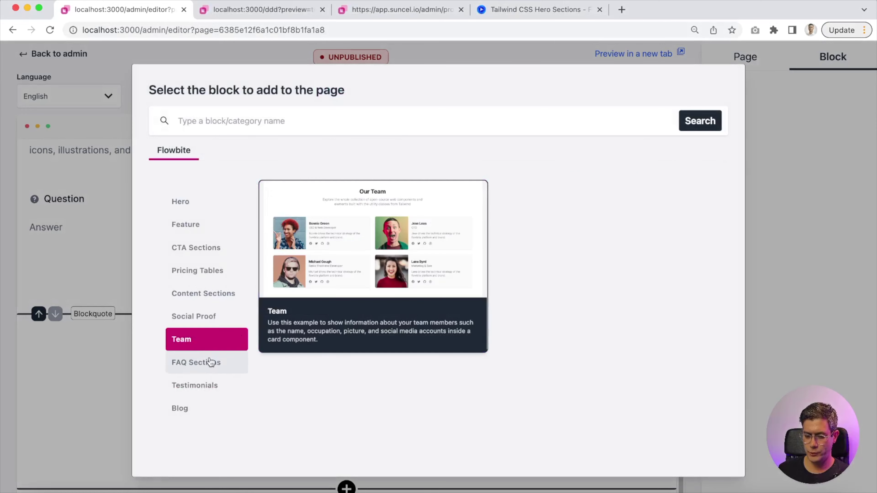
{"action": "left_click", "coordinate": [206, 384]}
{"action": "left_click", "coordinate": [204, 371]}
{"action": "left_click", "coordinate": [203, 385]}
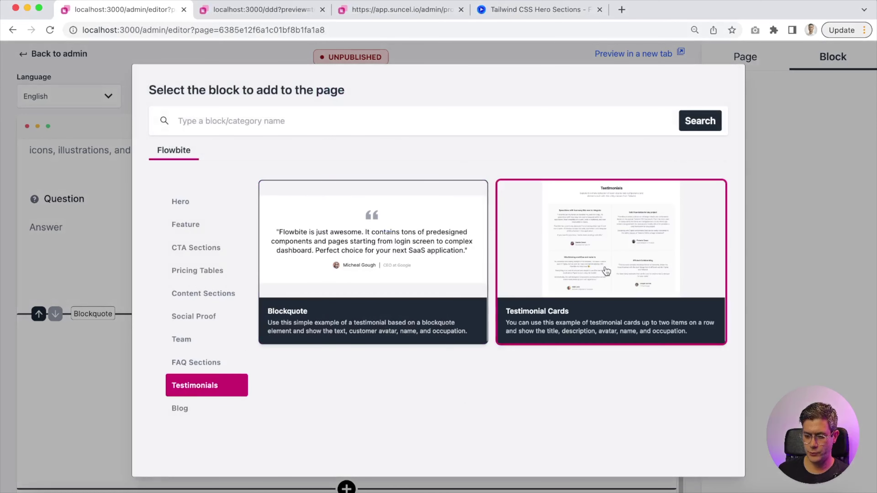
{"action": "left_click", "coordinate": [612, 272]}
{"action": "scroll", "coordinate": [454, 357], "scroll_direction": "up", "scroll_amount": 4}
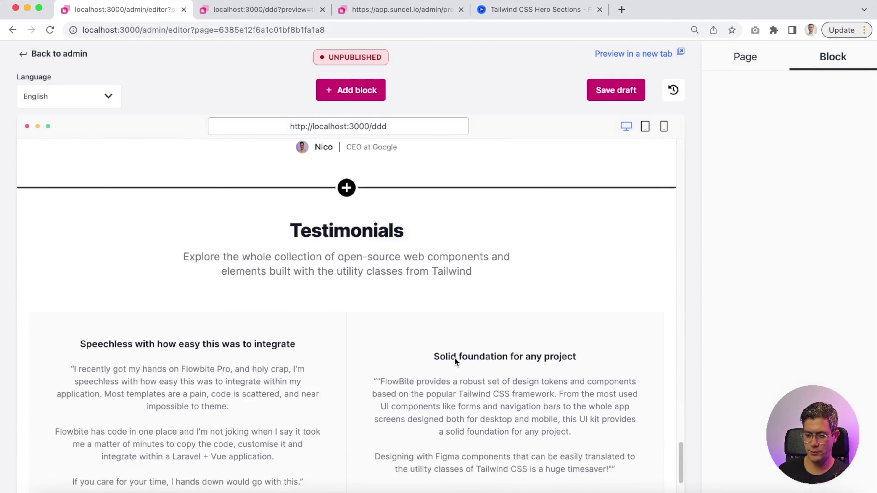
{"action": "scroll", "coordinate": [449, 359], "scroll_direction": "down", "scroll_amount": 1}
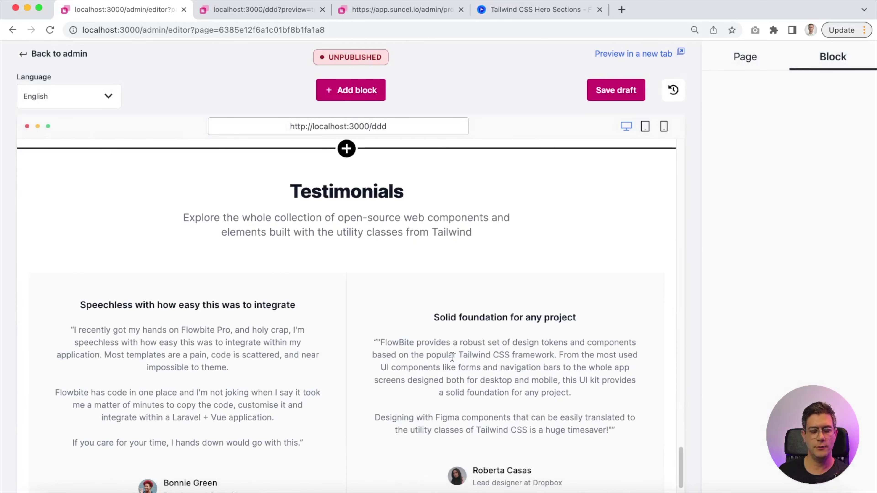
{"action": "scroll", "coordinate": [448, 357], "scroll_direction": "down", "scroll_amount": 3}
{"action": "scroll", "coordinate": [437, 356], "scroll_direction": "up", "scroll_amount": 4}
- In the first testimonial's text, make "theme" bold and "n one place and I'm not joking" italic
{"action": "left_click", "coordinate": [193, 297]}
{"action": "key", "text": "ctrl+a"}
{"action": "left_click", "coordinate": [190, 342]}
{"action": "key", "text": "ctrl+a"}
{"action": "scroll", "coordinate": [213, 337], "scroll_direction": "down", "scroll_amount": 1}
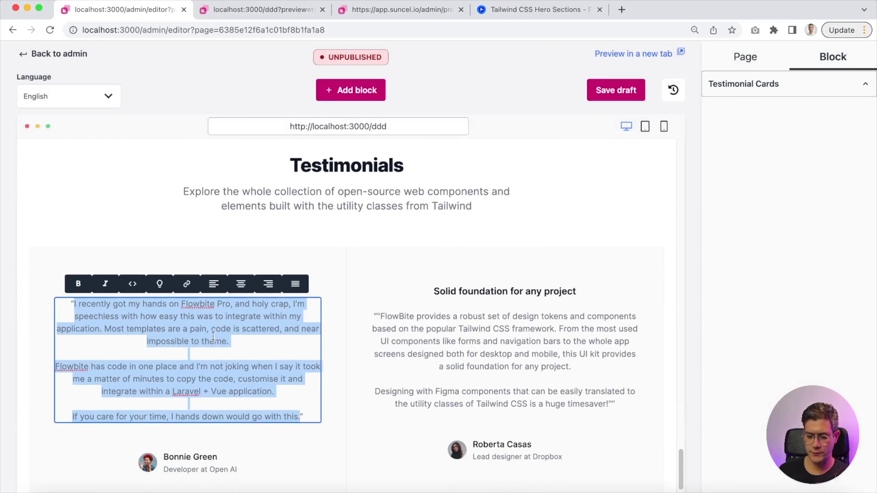
{"action": "left_click", "coordinate": [213, 336]}
{"action": "double_click", "coordinate": [214, 340]}
{"action": "left_click", "coordinate": [115, 326]}
{"action": "left_click_drag", "start_coordinate": [131, 368], "coordinate": [249, 367]}
{"action": "left_click", "coordinate": [110, 347]}
{"action": "left_click", "coordinate": [268, 389]}
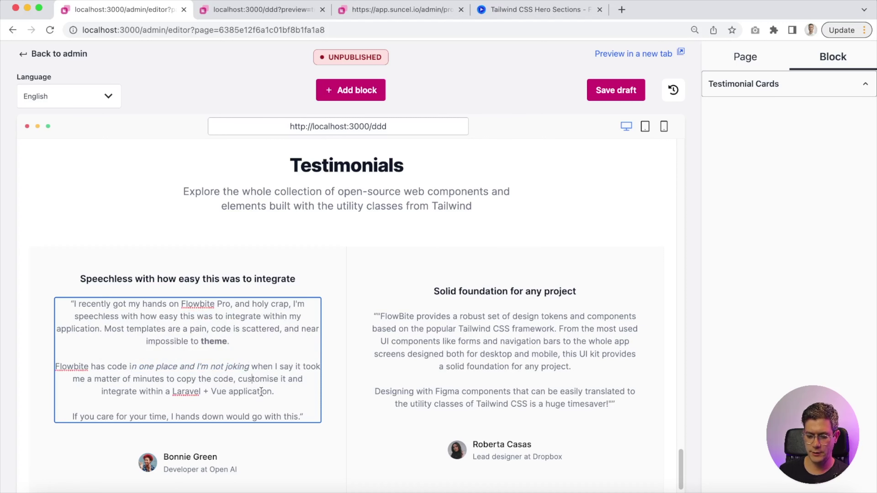
{"action": "scroll", "coordinate": [345, 385], "scroll_direction": "down", "scroll_amount": 1}
{"action": "triple_click", "coordinate": [202, 433]}
{"action": "triple_click", "coordinate": [202, 443]}
{"action": "left_click", "coordinate": [432, 313]}
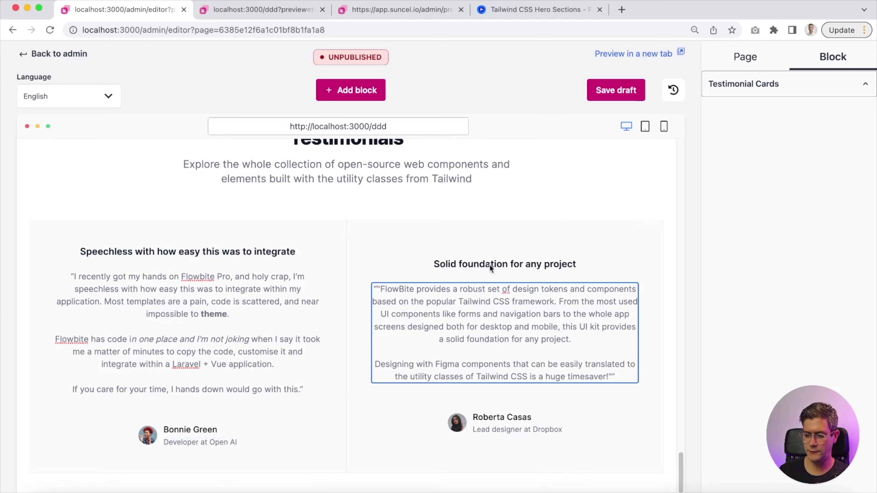
- Add four more cards to the Testimonial Cards block, filling complete two-card rows
{"action": "left_click", "coordinate": [756, 87]}
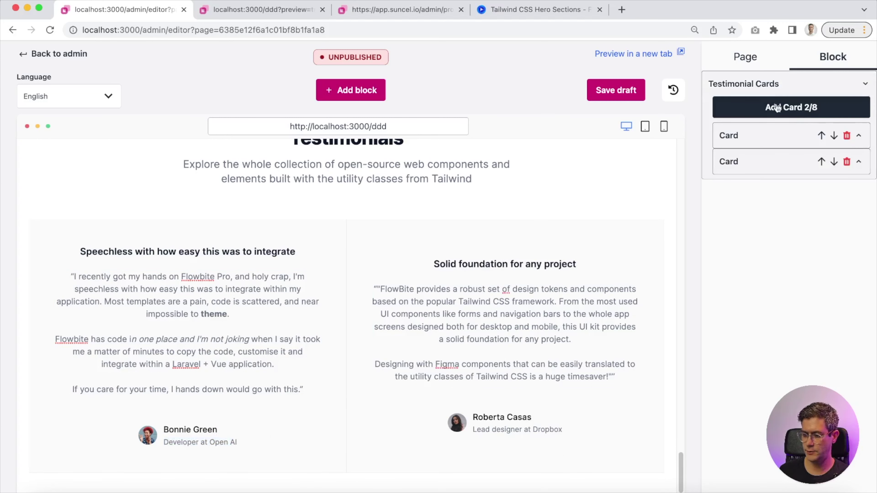
{"action": "left_click", "coordinate": [791, 110]}
{"action": "left_click", "coordinate": [787, 110]}
{"action": "left_click", "coordinate": [787, 109]}
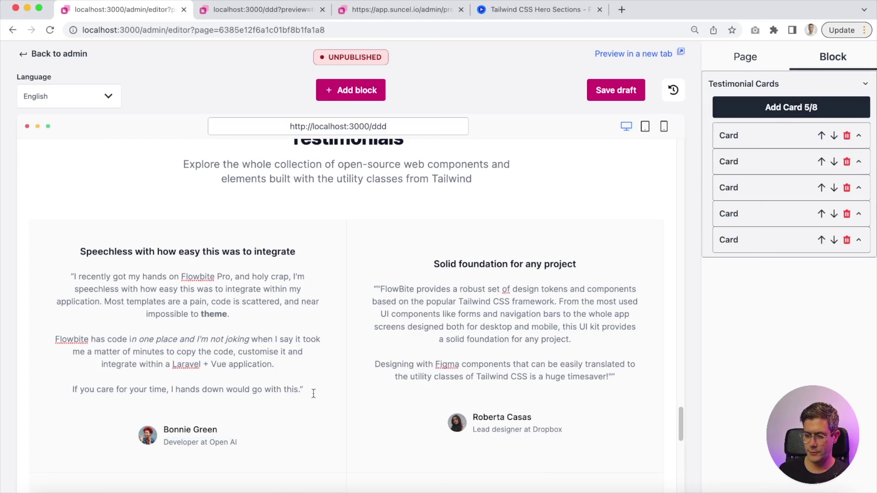
{"action": "scroll", "coordinate": [354, 376], "scroll_direction": "down", "scroll_amount": 3}
{"action": "scroll", "coordinate": [355, 377], "scroll_direction": "down", "scroll_amount": 5}
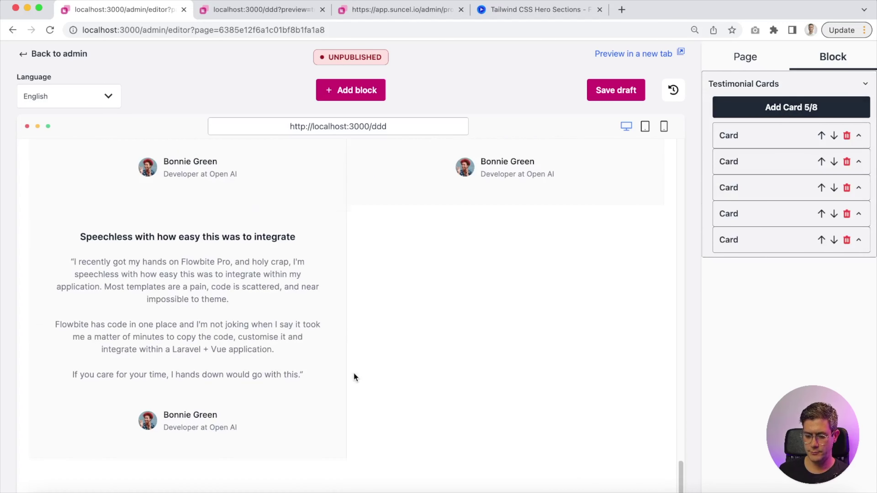
{"action": "left_click", "coordinate": [772, 108]}
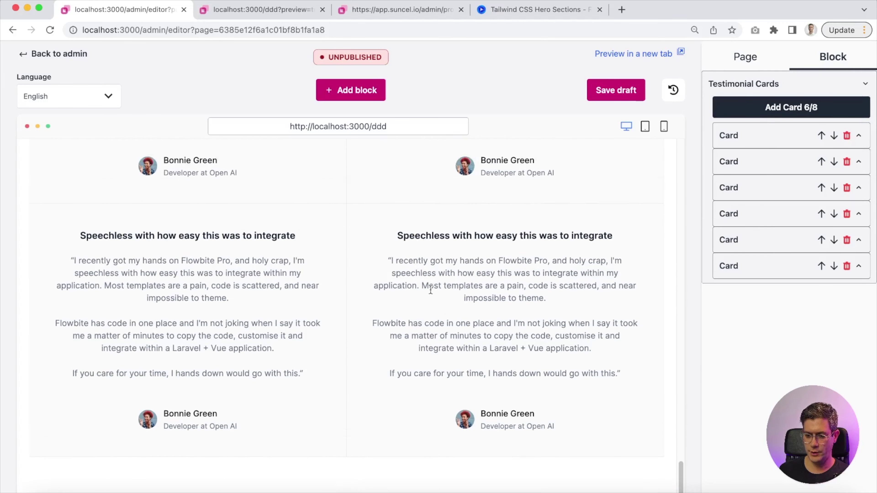
- Add a Blog Hero block from the Blog category below the Testimonial Cards block
{"action": "left_click", "coordinate": [346, 487]}
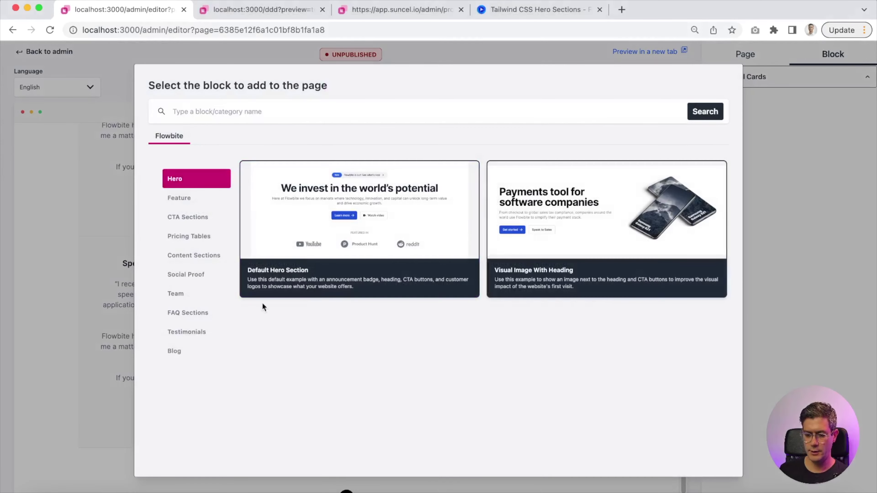
{"action": "left_click", "coordinate": [191, 351]}
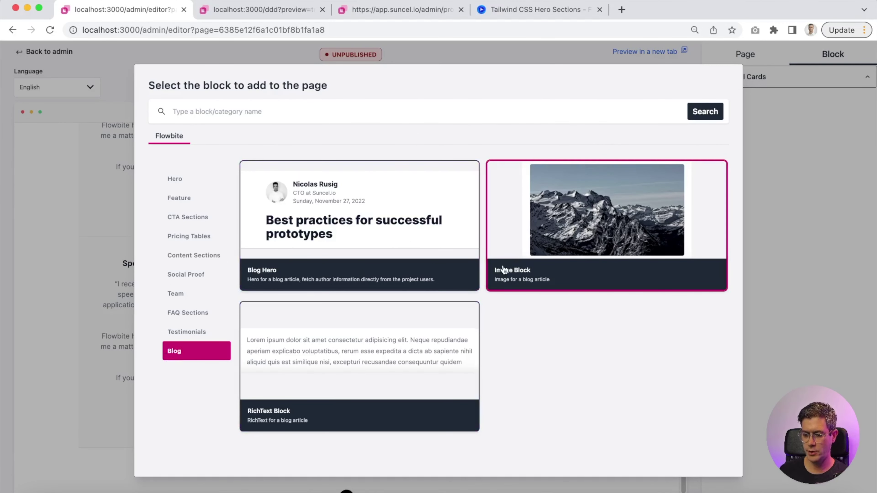
{"action": "left_click", "coordinate": [359, 273]}
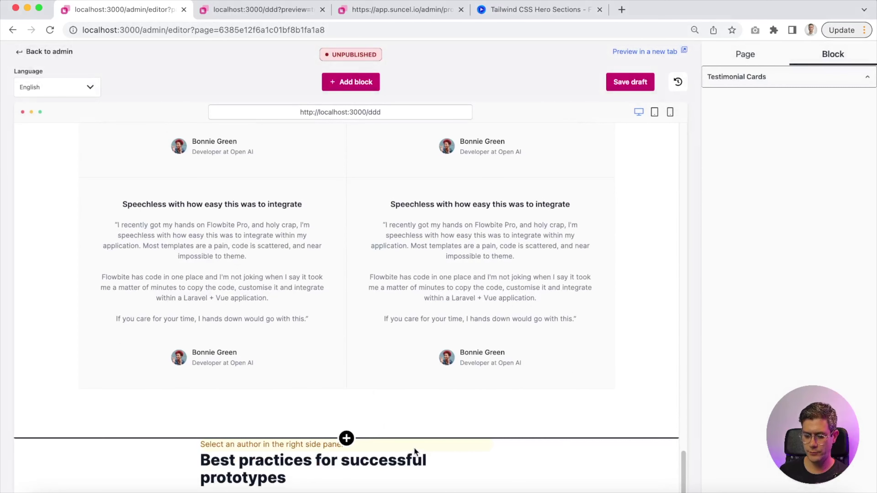
- Assign the first listed author to the Blog Hero block, change it to the second listed author, and review the author options
{"action": "left_click", "coordinate": [386, 454]}
{"action": "left_click", "coordinate": [768, 93]}
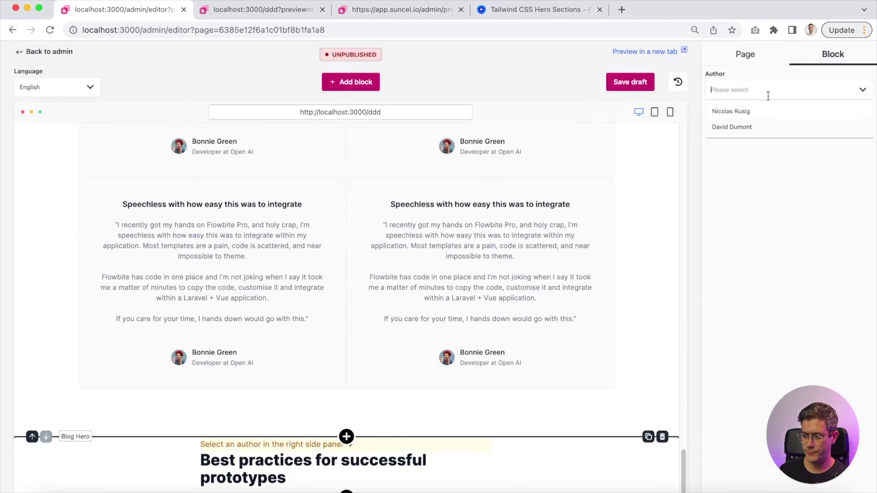
{"action": "left_click", "coordinate": [743, 115]}
{"action": "left_click", "coordinate": [770, 93]}
{"action": "left_click", "coordinate": [757, 126]}
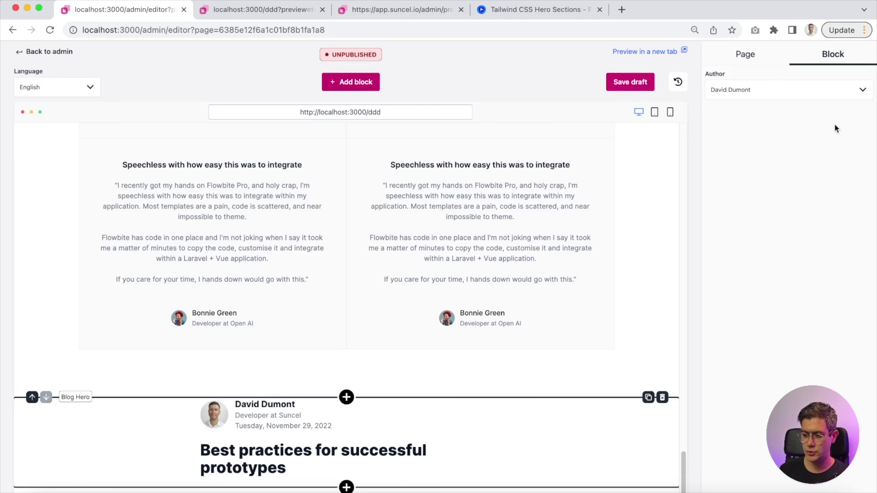
{"action": "left_click", "coordinate": [784, 90]}
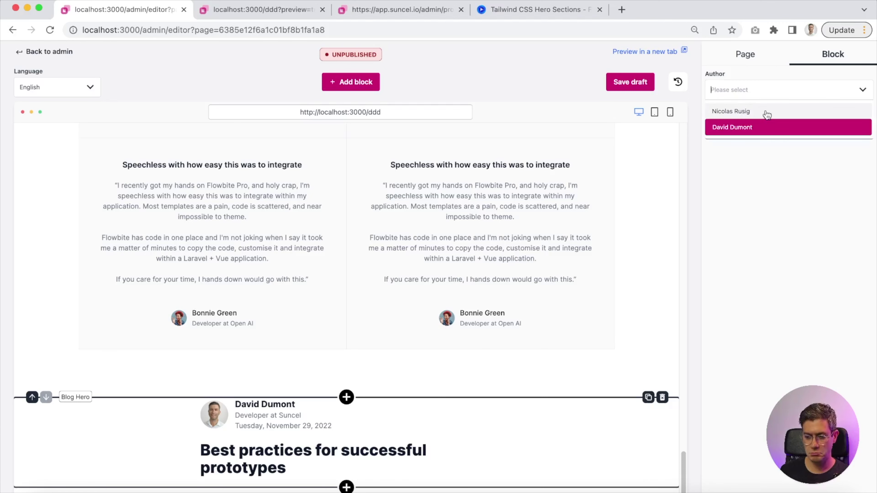
{"action": "left_click", "coordinate": [329, 433]}
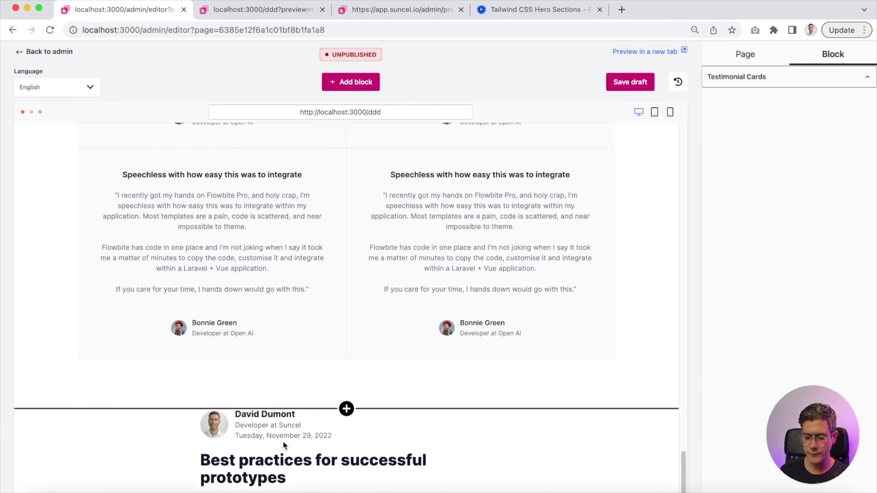
- Highlight the Blog Hero's date and replace its title with "azeazeazeaze"
{"action": "left_click_drag", "start_coordinate": [331, 436], "coordinate": [233, 436]}
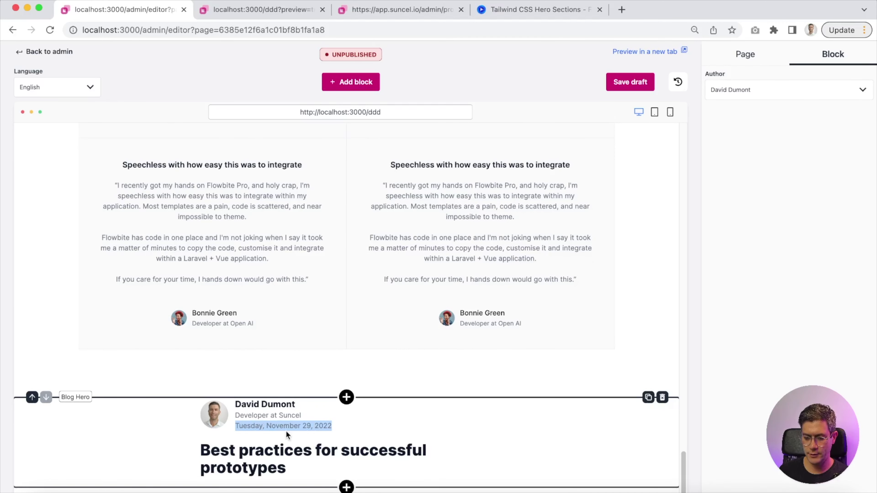
{"action": "left_click", "coordinate": [312, 455]}
{"action": "key", "text": "super+a"}
{"action": "type", "text": "azeazeazeaze"}
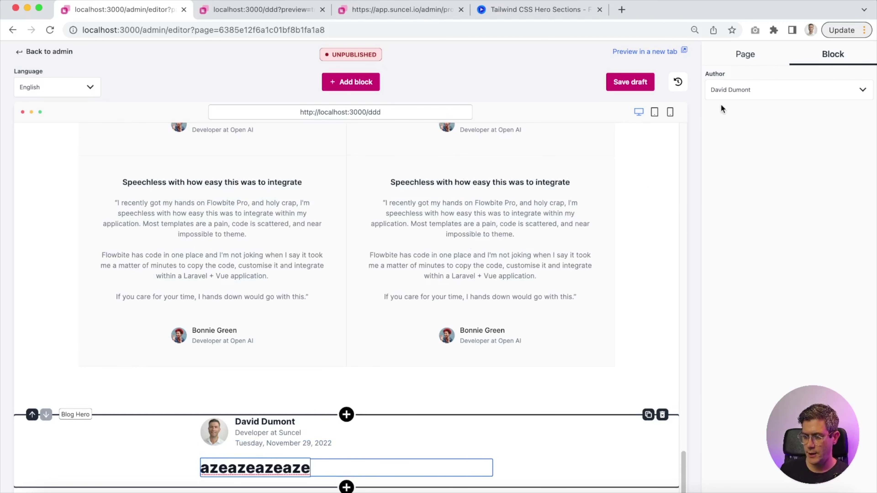
- Add an Image Block from the Blog category above the Blog Hero and set its picture to rob-potter-Wy0SHThejyw-unsplash.jpg
{"action": "left_click", "coordinate": [348, 415]}
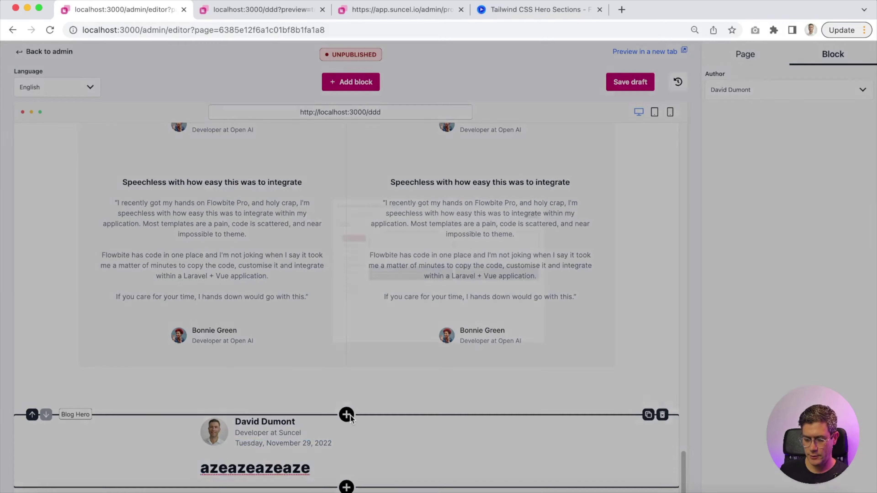
{"action": "left_click", "coordinate": [195, 353]}
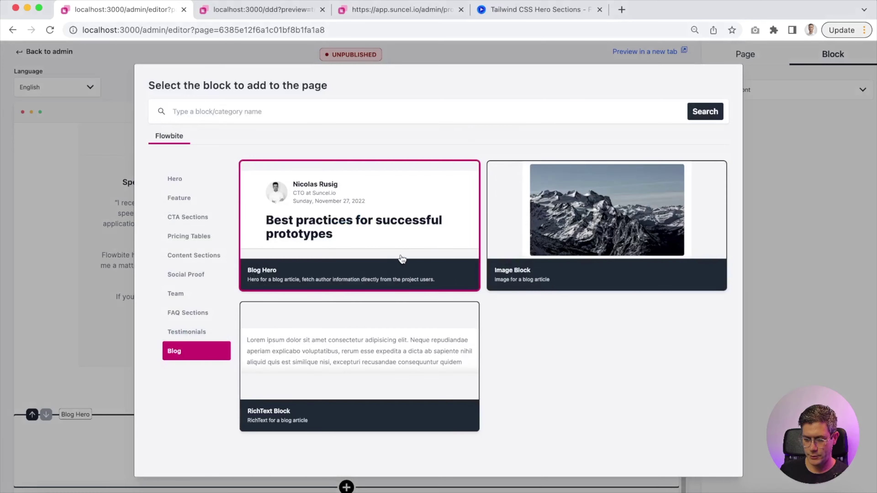
{"action": "left_click", "coordinate": [534, 246]}
{"action": "left_click", "coordinate": [441, 288]}
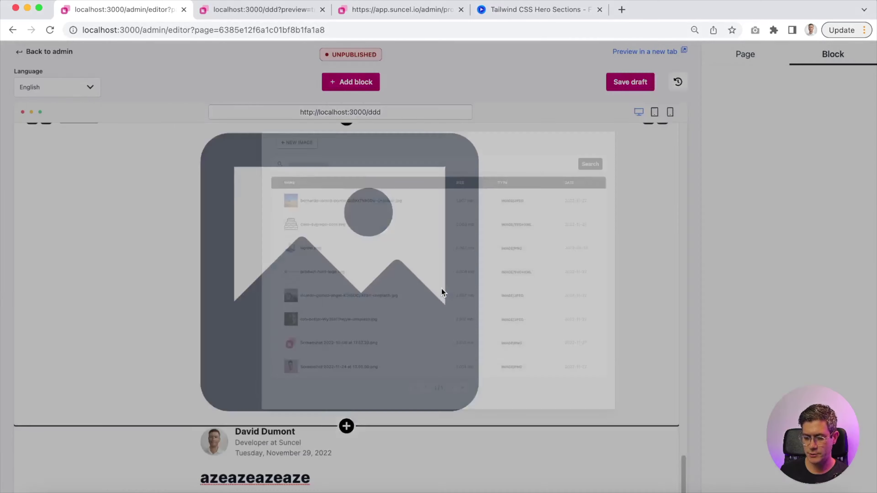
{"action": "left_click", "coordinate": [256, 340]}
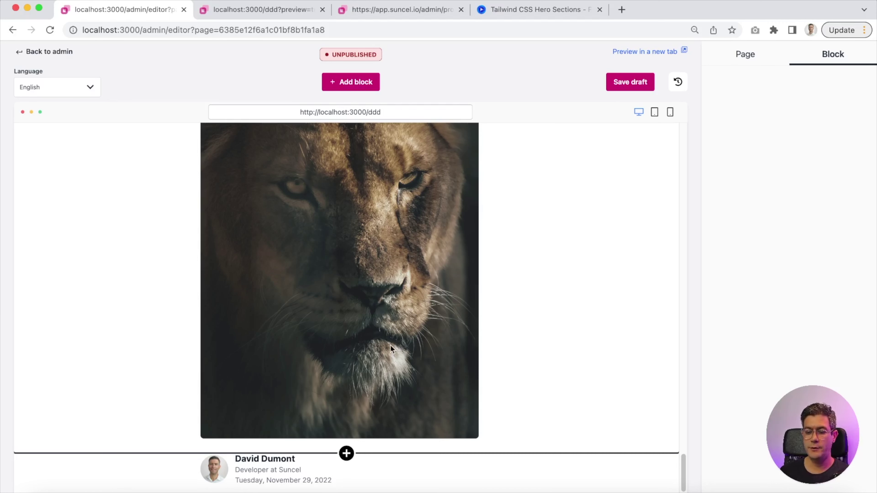
- Check the lion picture's original file size in the asset list and close the list without changing the image
{"action": "scroll", "coordinate": [391, 346], "scroll_direction": "up", "scroll_amount": 1}
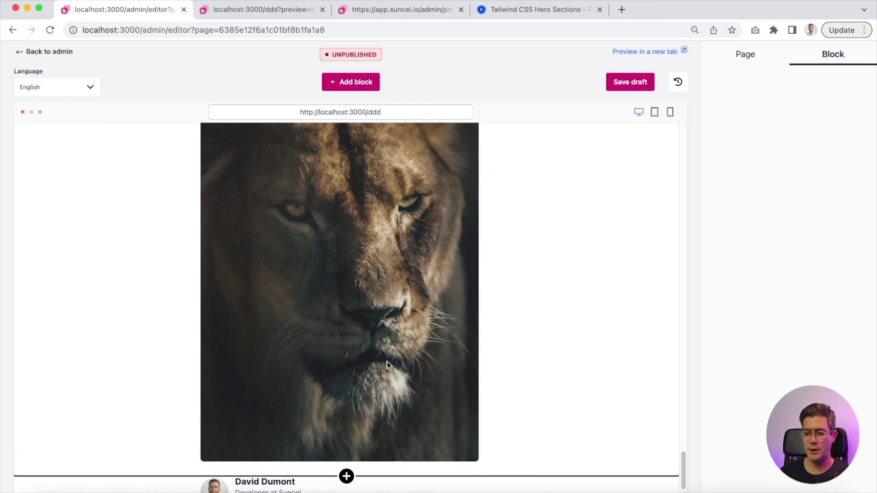
{"action": "left_click", "coordinate": [441, 418]}
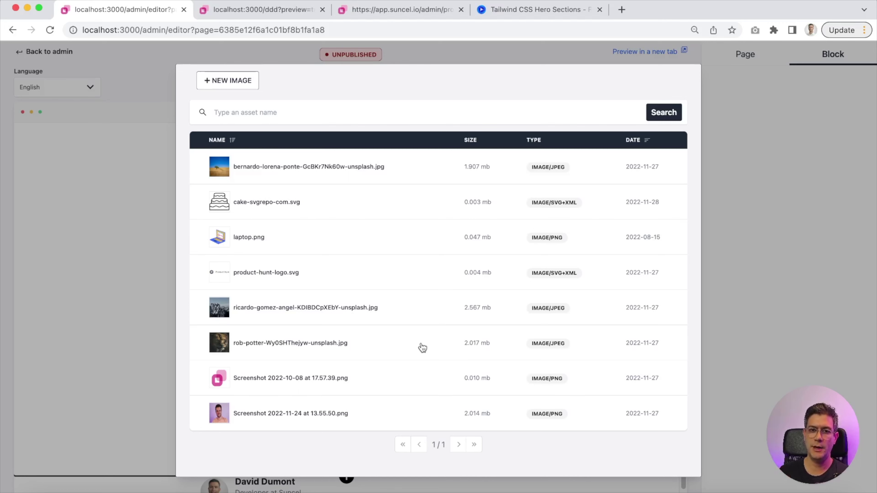
{"action": "left_click", "coordinate": [135, 235]}
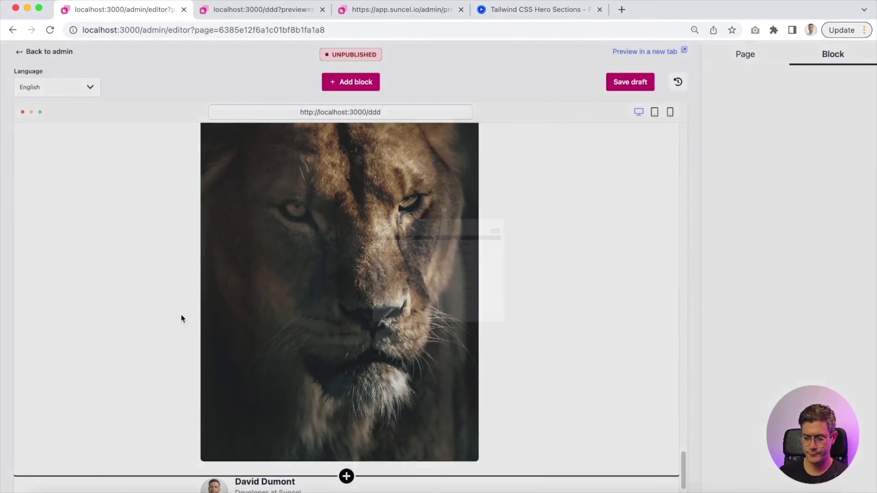
- Save the draft and preview the page in a new tab down to the lion image
{"action": "left_click", "coordinate": [647, 85]}
{"action": "left_click", "coordinate": [632, 52]}
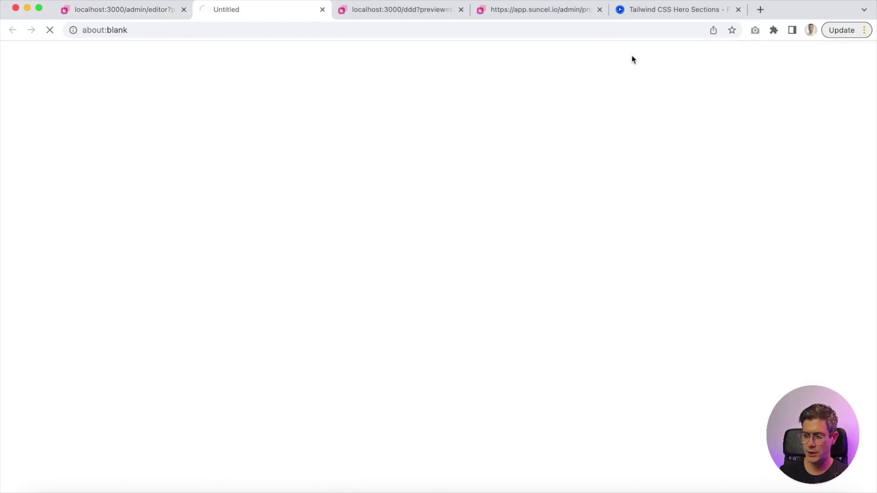
{"action": "scroll", "coordinate": [289, 276], "scroll_direction": "down", "scroll_amount": 20}
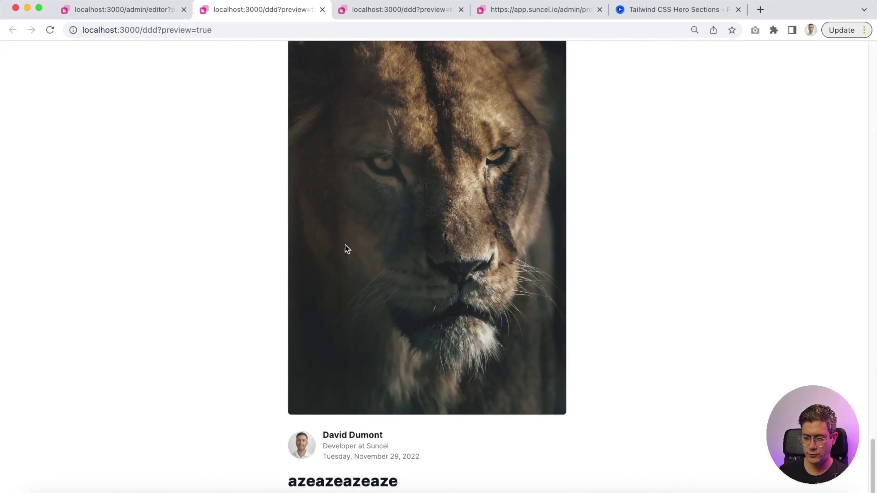
- Inspect the lion image in the browser's developer tools to check its delivered file size, and close the tools
{"action": "right_click", "coordinate": [363, 236]}
{"action": "key", "text": "Escape"}
{"action": "right_click", "coordinate": [380, 316]}
{"action": "left_click", "coordinate": [412, 423]}
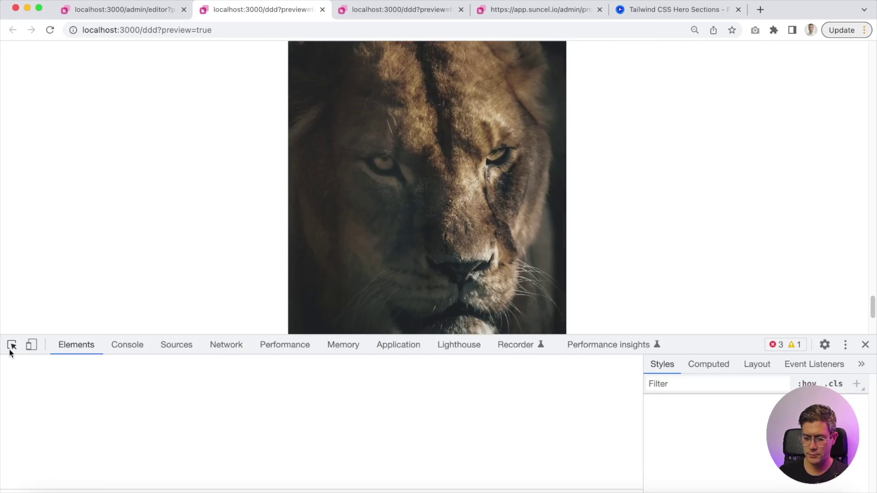
{"action": "left_click", "coordinate": [12, 345]}
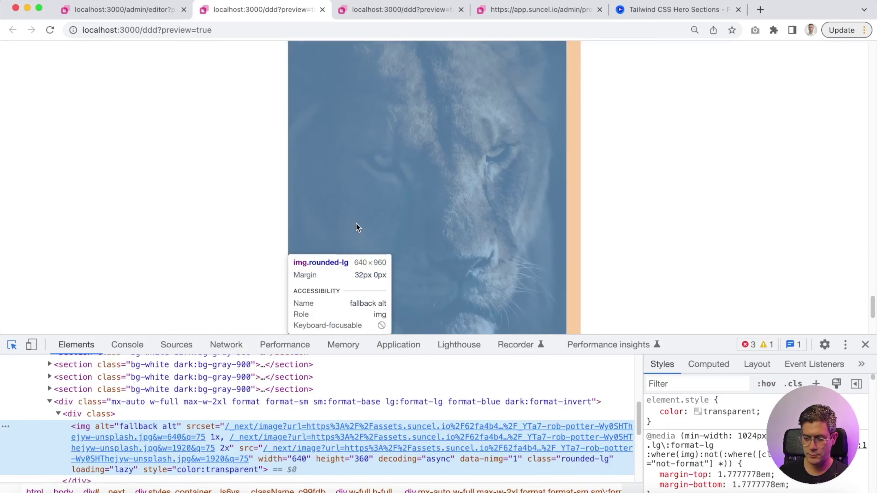
{"action": "left_click", "coordinate": [356, 224]}
{"action": "mouse_move", "coordinate": [322, 429]}
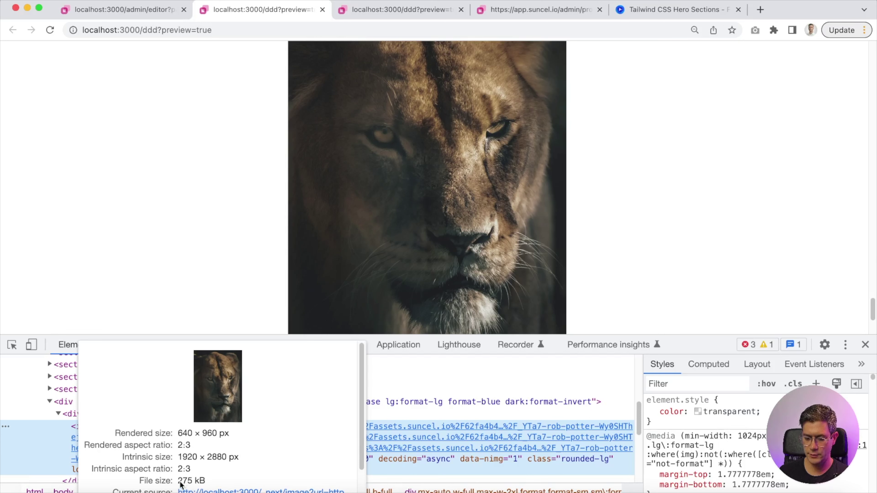
{"action": "left_click_drag", "start_coordinate": [178, 481], "coordinate": [206, 482]}
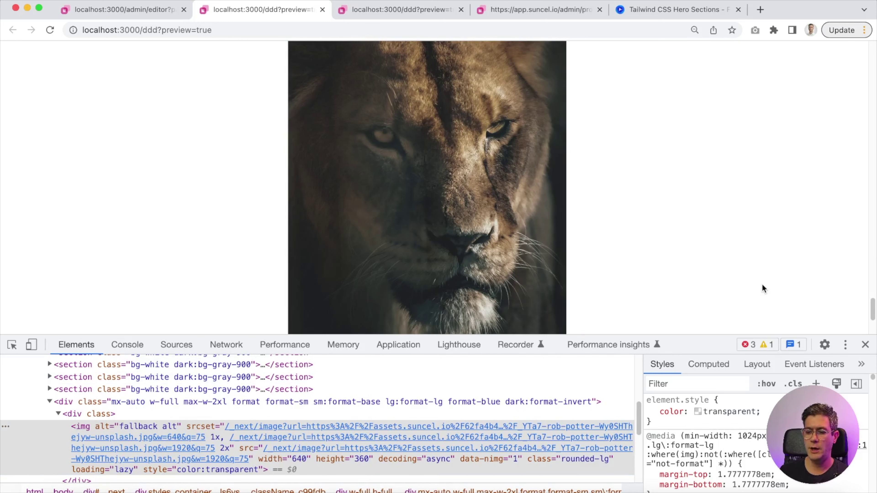
{"action": "left_click", "coordinate": [865, 344]}
- Back in the editor, add a RichText Block between the image and Blog Hero containing "eaze aze aze aze" and select its last three words
{"action": "left_click", "coordinate": [169, 12]}
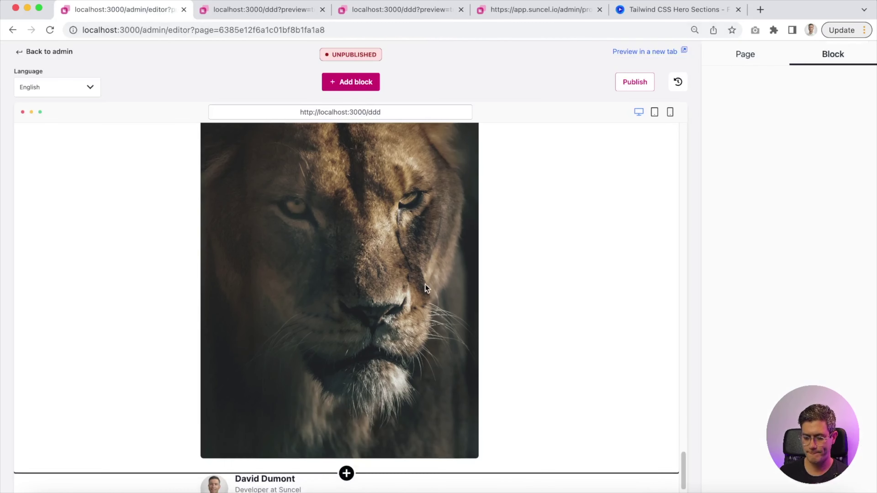
{"action": "left_click", "coordinate": [347, 426]}
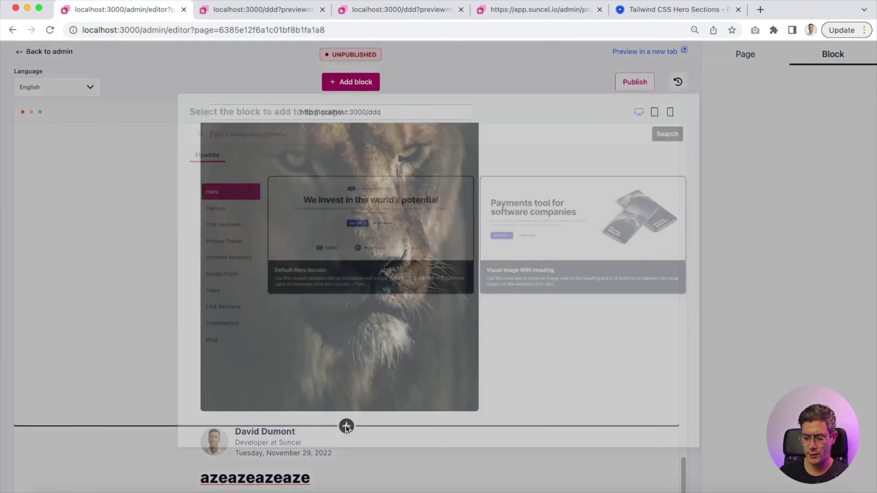
{"action": "left_click", "coordinate": [175, 351]}
{"action": "left_click", "coordinate": [328, 345]}
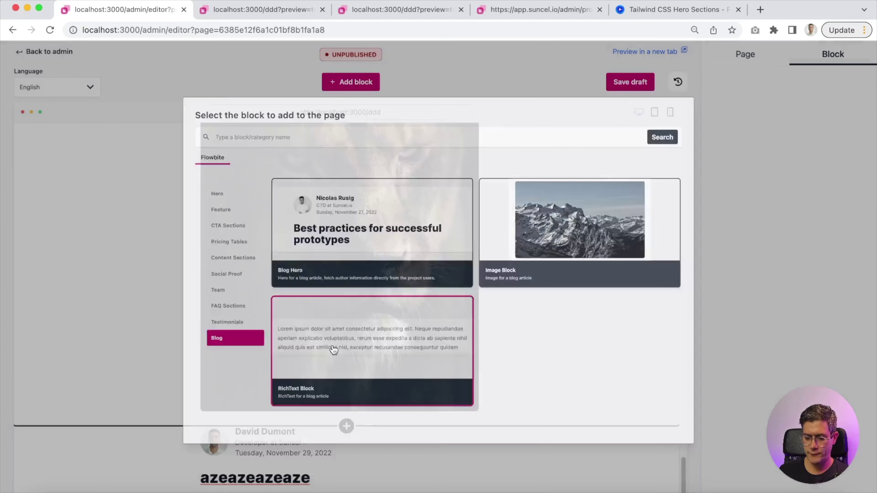
{"action": "triple_click", "coordinate": [299, 387]}
{"action": "type", "text": "eaze aze aze aze"}
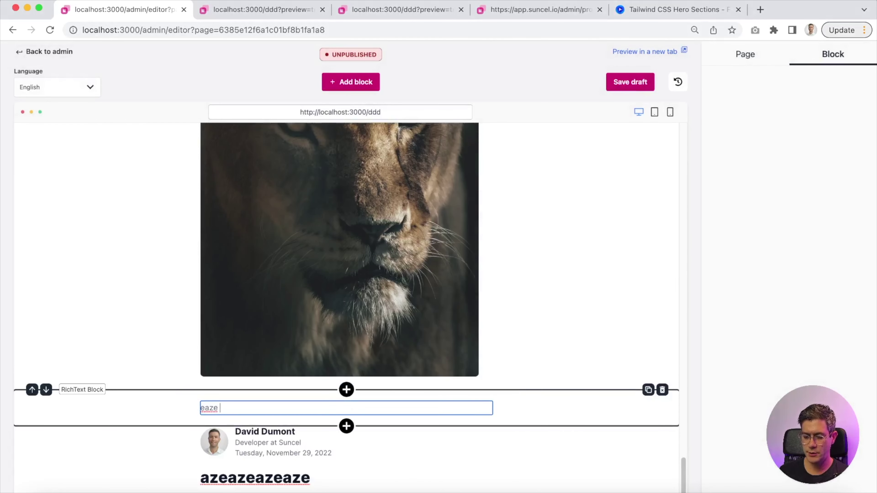
{"action": "left_click_drag", "start_coordinate": [263, 407], "coordinate": [221, 410]}
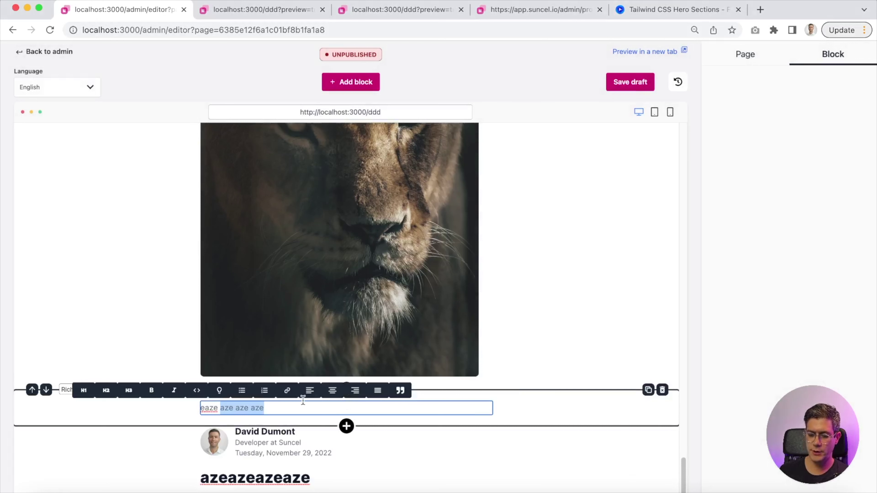
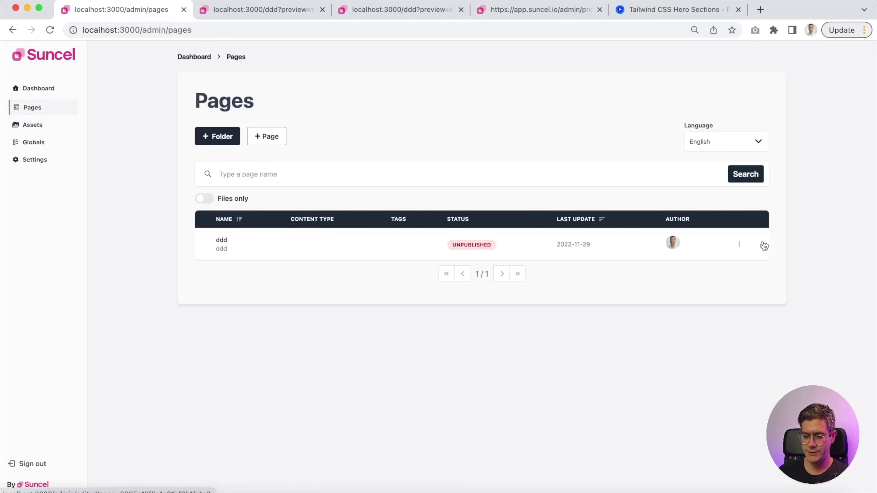
- Delete the page "ddd" from the Pages list and confirm the deletion
{"action": "left_click", "coordinate": [739, 244]}
{"action": "left_click", "coordinate": [705, 289]}
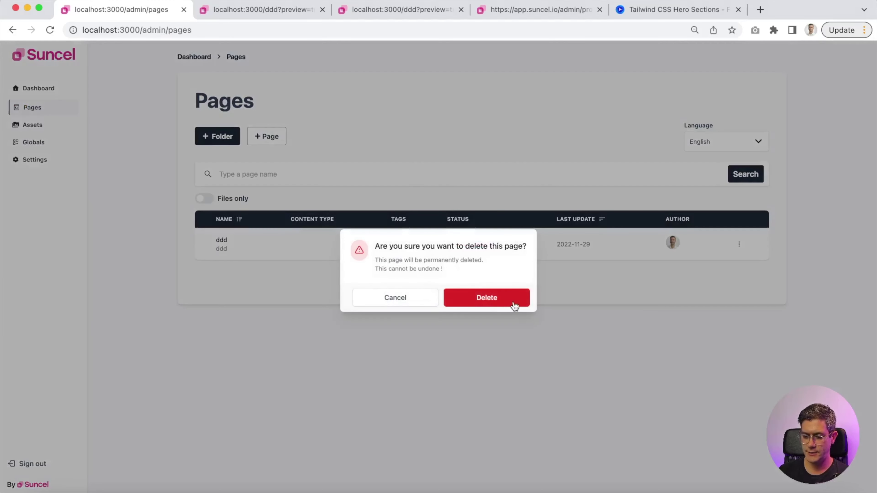
{"action": "left_click", "coordinate": [511, 304]}
- Create a page named "home" in the Root folder and mark it as the root page
{"action": "left_click", "coordinate": [266, 136]}
{"action": "left_click", "coordinate": [381, 189]}
{"action": "type", "text": "home"}
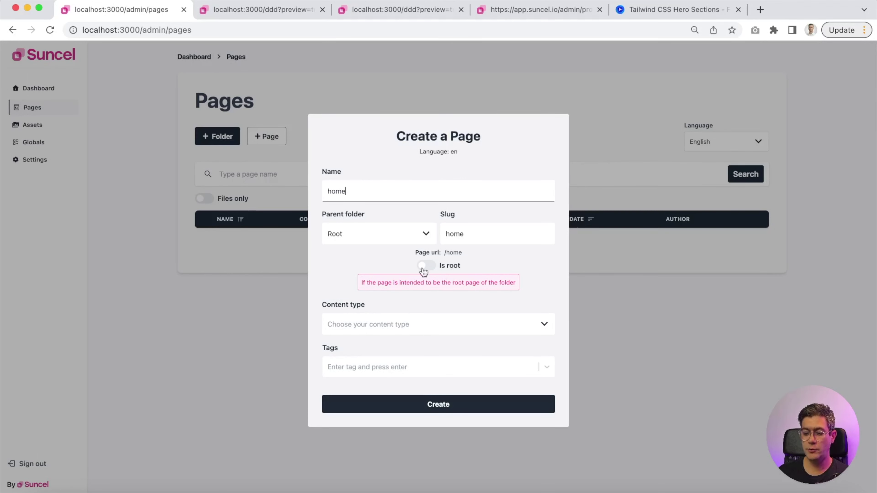
{"action": "left_click_drag", "start_coordinate": [419, 253], "coordinate": [465, 256]}
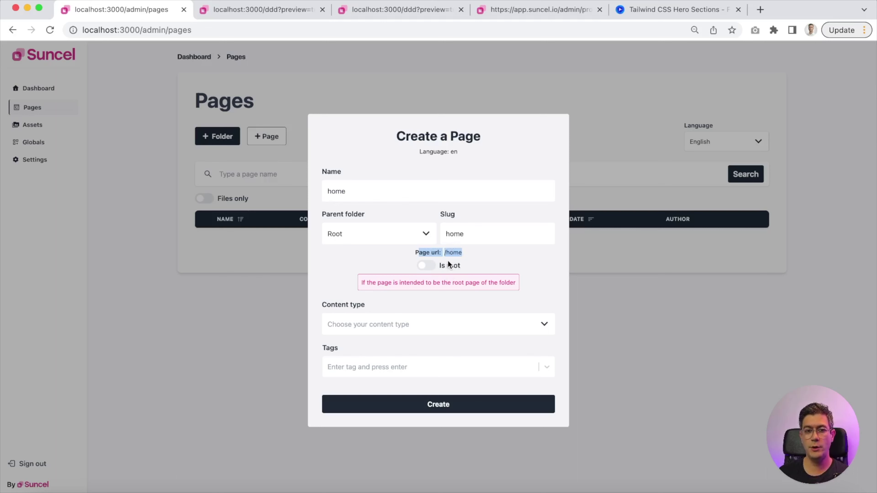
{"action": "left_click", "coordinate": [427, 268]}
{"action": "left_click", "coordinate": [425, 405]}
- Open the home page in the editor and add a Default Hero Section block
{"action": "left_click", "coordinate": [226, 246]}
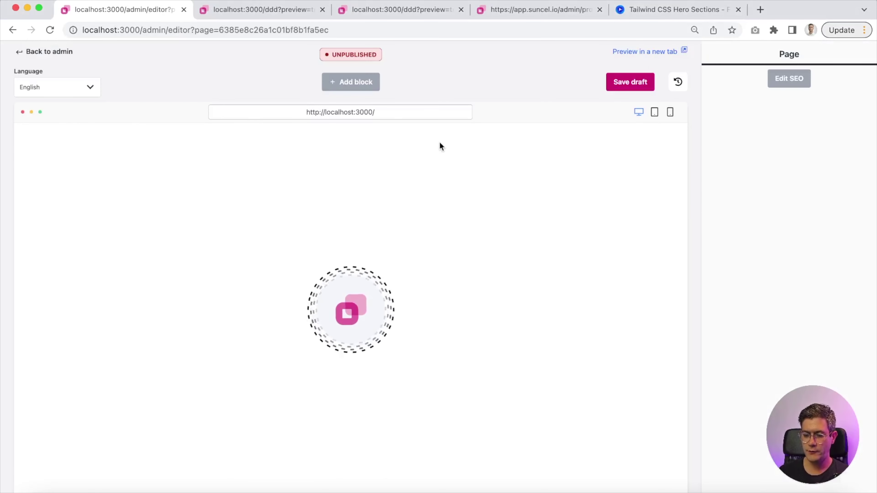
{"action": "left_click", "coordinate": [334, 85]}
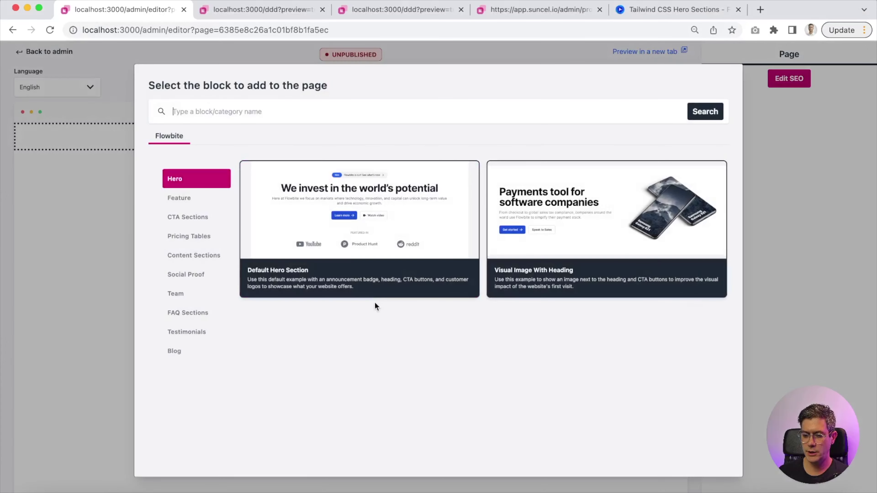
{"action": "left_click", "coordinate": [305, 223]}
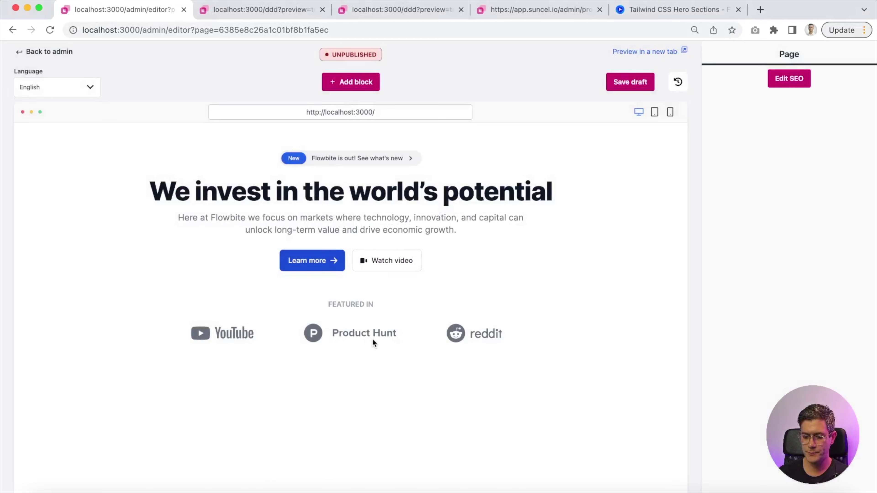
{"action": "left_click", "coordinate": [355, 333]}
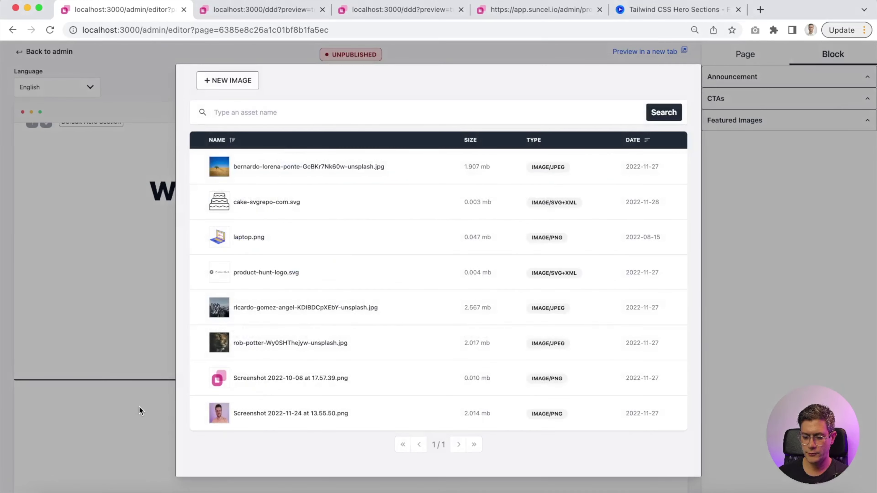
{"action": "left_click", "coordinate": [140, 409]}
- Add a Default Feature List block directly below the hero section
{"action": "left_click", "coordinate": [350, 380]}
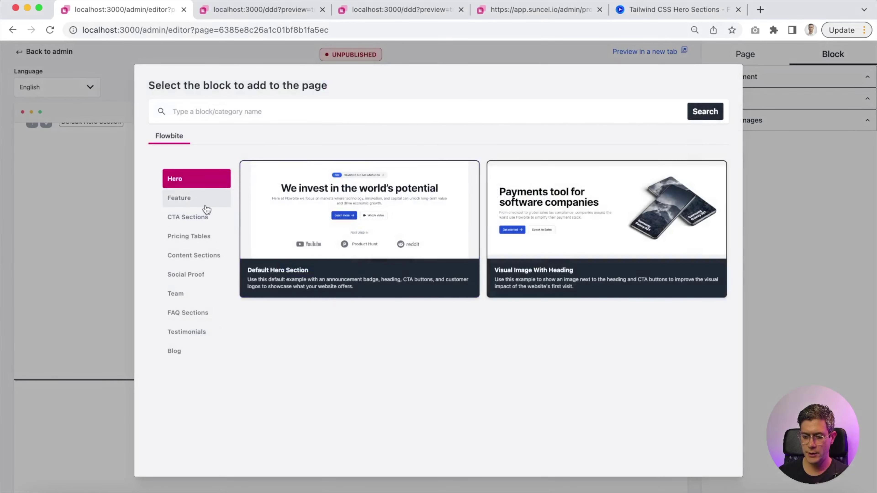
{"action": "left_click", "coordinate": [204, 199]}
{"action": "left_click", "coordinate": [326, 290]}
{"action": "scroll", "coordinate": [364, 345], "scroll_direction": "down", "scroll_amount": 5}
{"action": "left_click", "coordinate": [379, 418]}
{"action": "scroll", "coordinate": [365, 447], "scroll_direction": "down", "scroll_amount": 1}
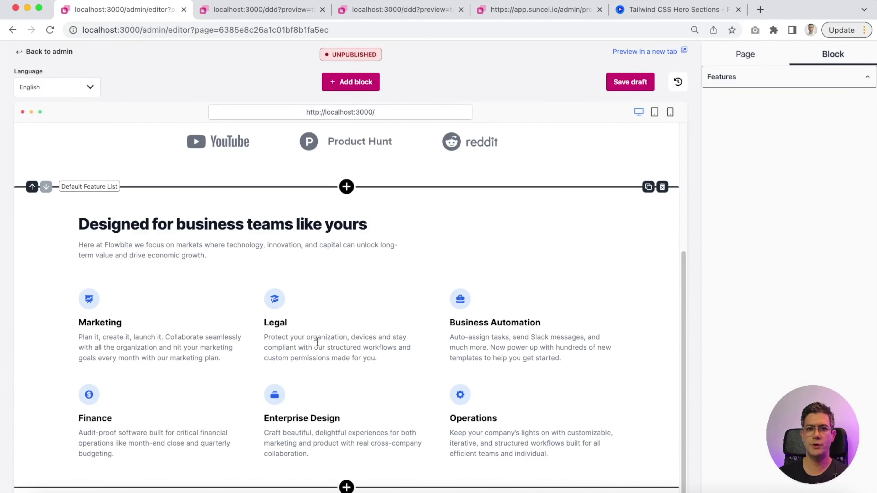
- Add the Image With CTA Button block from CTA Sections below the feature list
{"action": "left_click", "coordinate": [346, 487]}
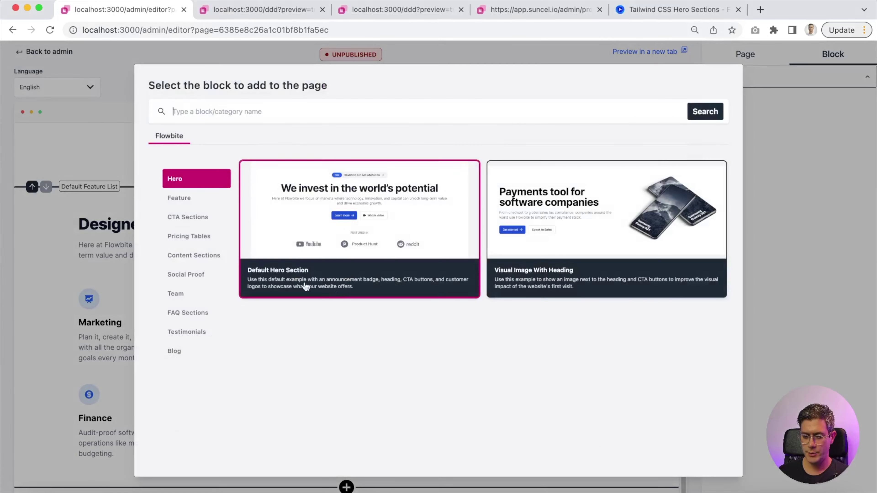
{"action": "left_click", "coordinate": [200, 218]}
{"action": "left_click", "coordinate": [591, 235]}
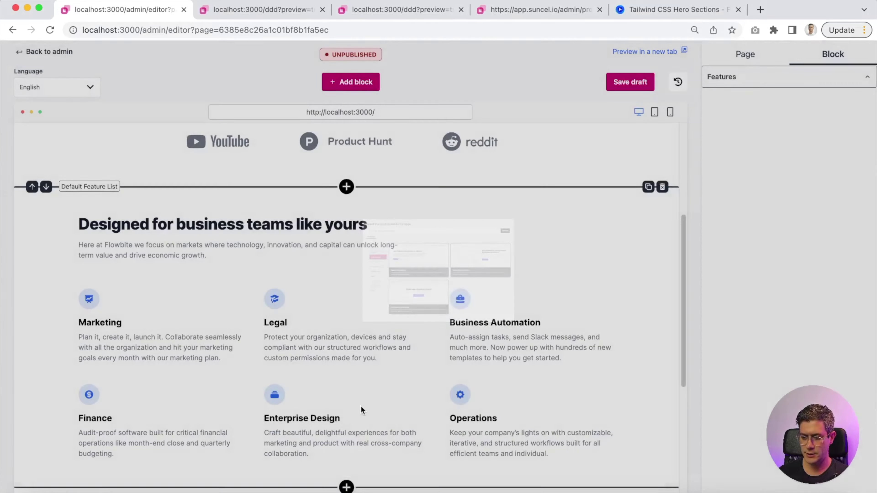
{"action": "left_click", "coordinate": [445, 425]}
{"action": "scroll", "coordinate": [398, 460], "scroll_direction": "down", "scroll_amount": 1}
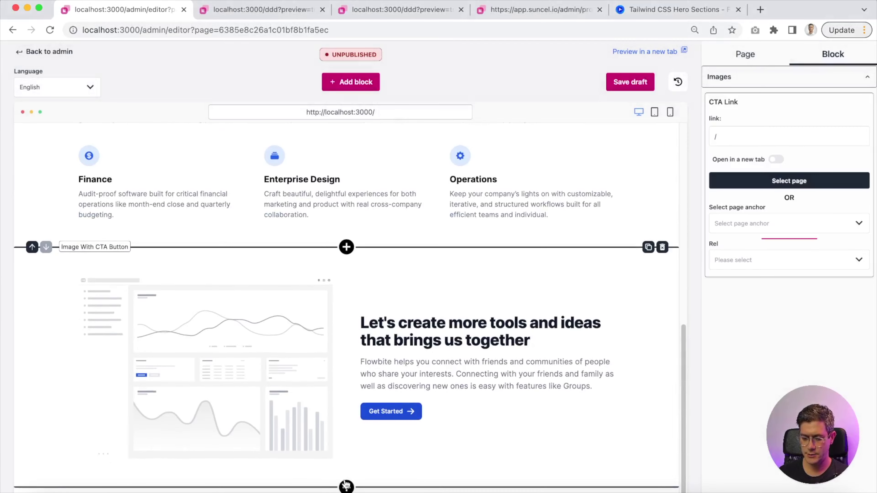
- Add the Default Pricing Cards block below the Image With CTA Button block
{"action": "left_click", "coordinate": [346, 487]}
{"action": "left_click", "coordinate": [186, 236]}
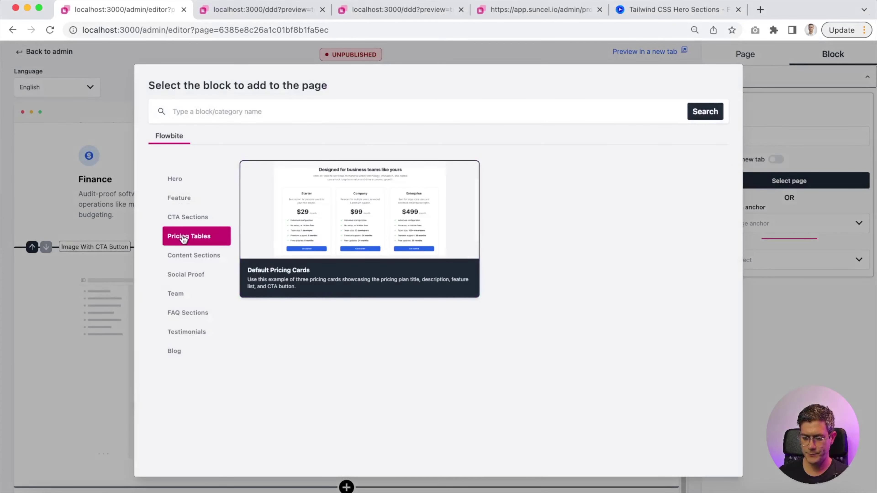
{"action": "left_click", "coordinate": [444, 230]}
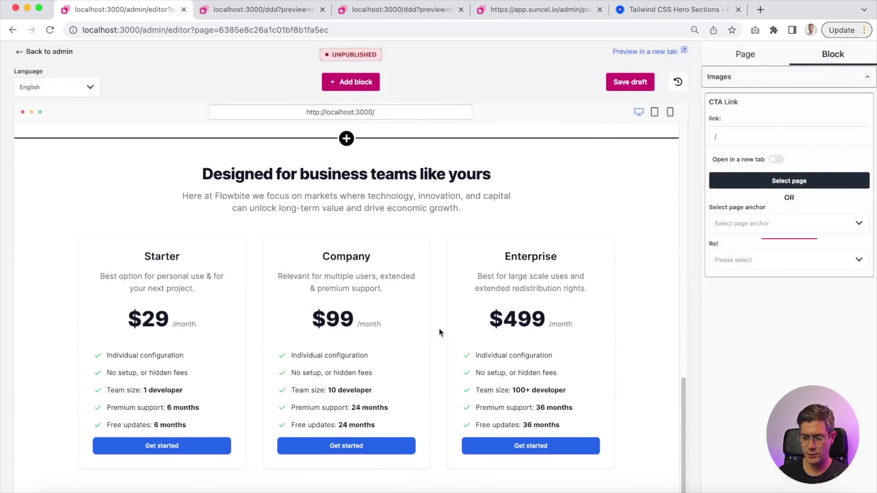
{"action": "left_click", "coordinate": [454, 439]}
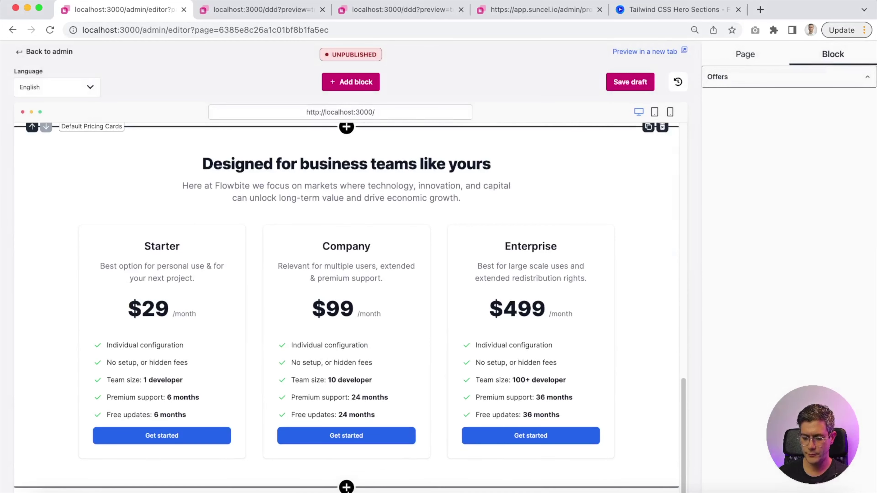
- Add the Images With Heading And Description content section below the pricing cards
{"action": "left_click", "coordinate": [346, 486]}
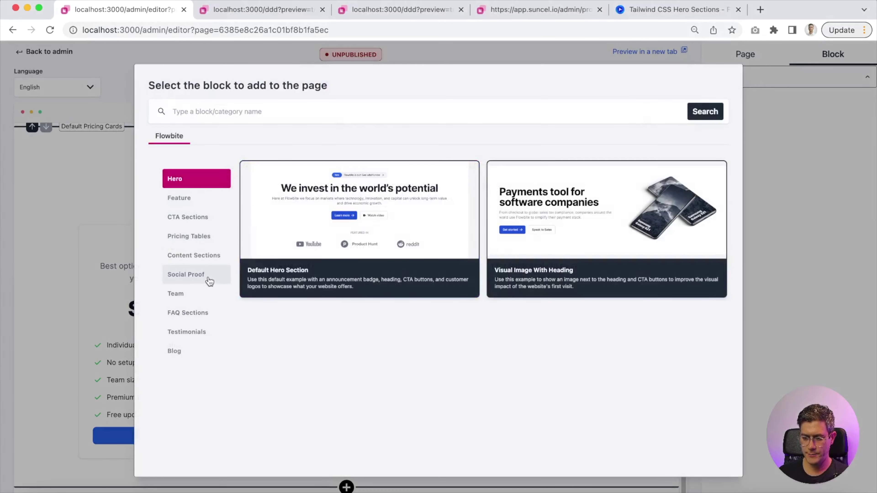
{"action": "left_click", "coordinate": [202, 256]}
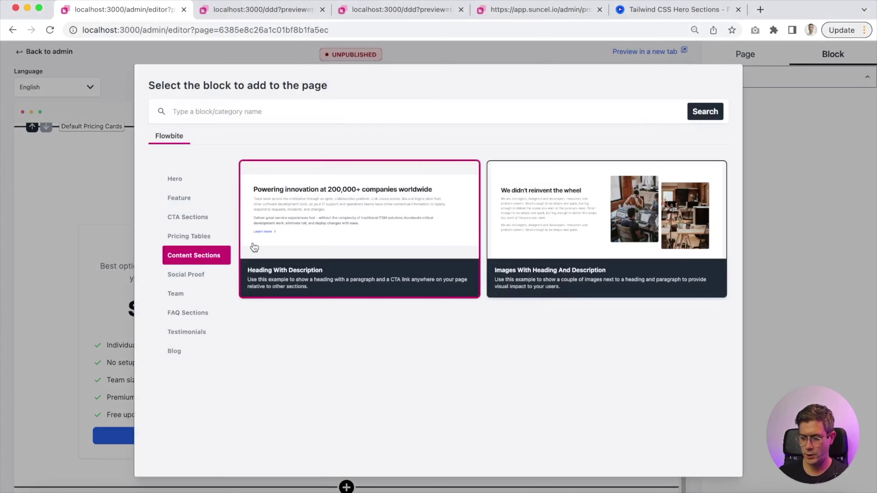
{"action": "left_click", "coordinate": [511, 273]}
{"action": "left_click", "coordinate": [347, 239]}
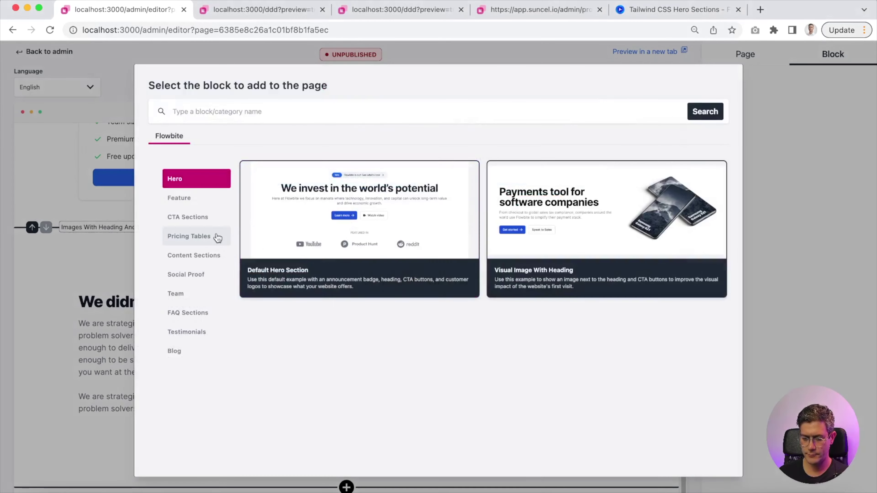
- Add the Social Proof statistics block and a Team block below it, and extend the team to four members
{"action": "key", "text": "Escape"}
{"action": "left_click", "coordinate": [350, 81]}
{"action": "left_click", "coordinate": [175, 293]}
{"action": "left_click", "coordinate": [349, 261]}
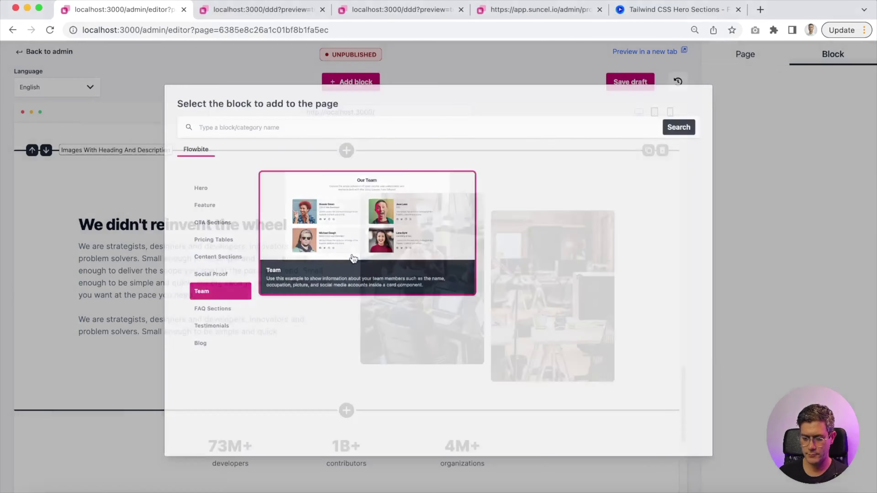
{"action": "left_click", "coordinate": [790, 95]}
{"action": "left_click", "coordinate": [790, 95]}
{"action": "left_click", "coordinate": [790, 95]}
- Add a Default FAQ Sections block below the team and extend it to four FAQ entries
{"action": "left_click", "coordinate": [348, 80]}
{"action": "left_click", "coordinate": [194, 313]}
{"action": "left_click", "coordinate": [399, 227]}
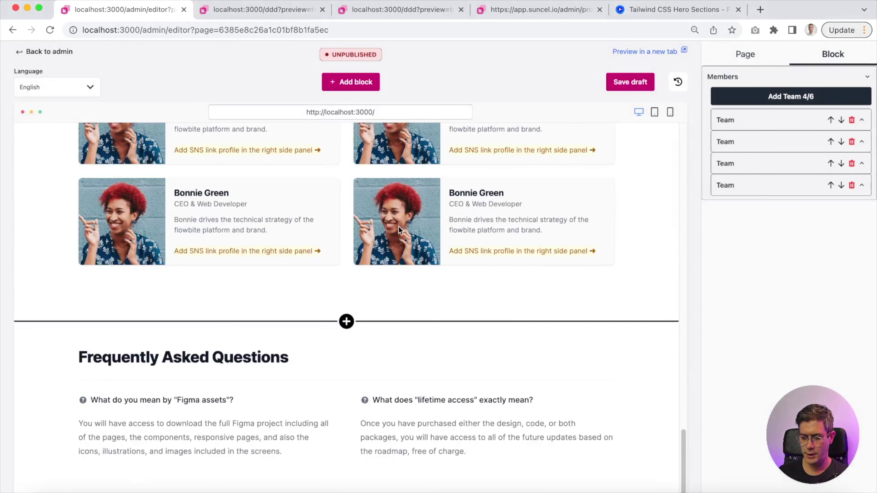
{"action": "left_click", "coordinate": [294, 440]}
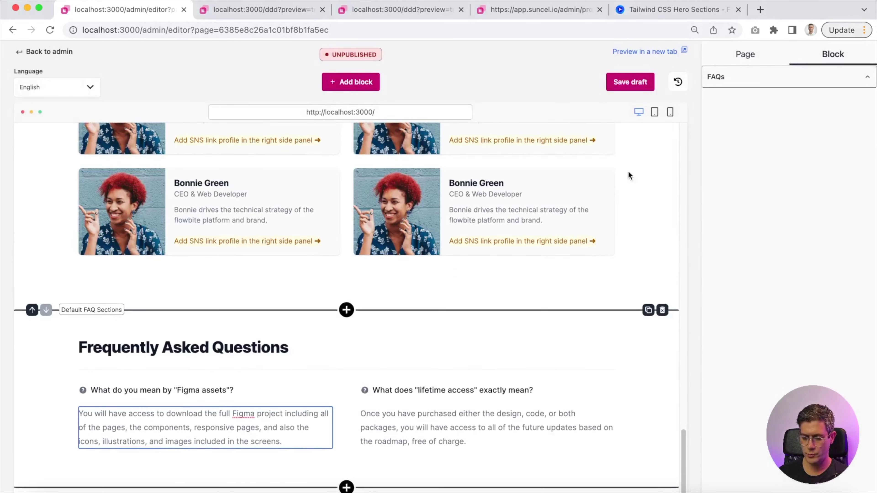
{"action": "left_click", "coordinate": [757, 97]}
{"action": "left_click", "coordinate": [756, 96]}
{"action": "scroll", "coordinate": [415, 327], "scroll_direction": "down", "scroll_amount": 2}
- Copy the answer of the "Figma assets" question into the answers of both new FAQ entries
{"action": "triple_click", "coordinate": [182, 352]}
{"action": "key", "text": "ctrl+c"}
{"action": "double_click", "coordinate": [100, 440]}
{"action": "key", "text": "ctrl+v"}
{"action": "double_click", "coordinate": [383, 441]}
{"action": "key", "text": "ctrl+v"}
- Copy the question "What does "lifetime access" exactly mean?" into the question titles of both new FAQ entries
{"action": "triple_click", "coordinate": [436, 325]}
{"action": "key", "text": "ctrl+c"}
{"action": "double_click", "coordinate": [389, 418]}
{"action": "key", "text": "ctrl+v"}
{"action": "double_click", "coordinate": [107, 418]}
{"action": "key", "text": "ctrl+v"}
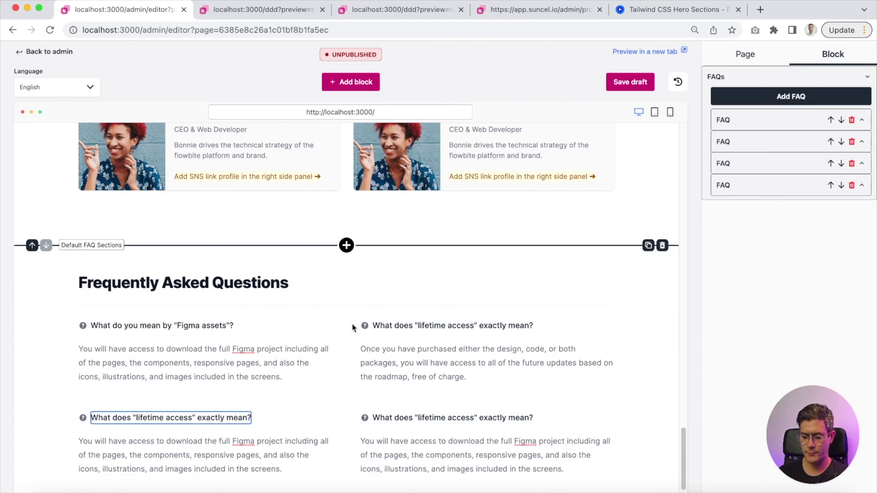
- Add the testimonial quote block from the Testimonials category below the FAQ section
{"action": "scroll", "coordinate": [354, 327], "scroll_direction": "down", "scroll_amount": 1}
{"action": "left_click", "coordinate": [346, 486]}
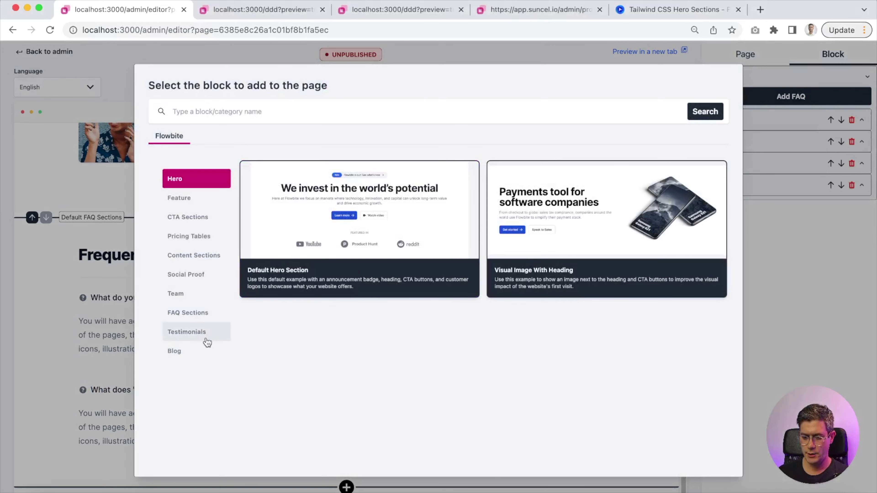
{"action": "left_click", "coordinate": [194, 331]}
{"action": "left_click", "coordinate": [411, 228]}
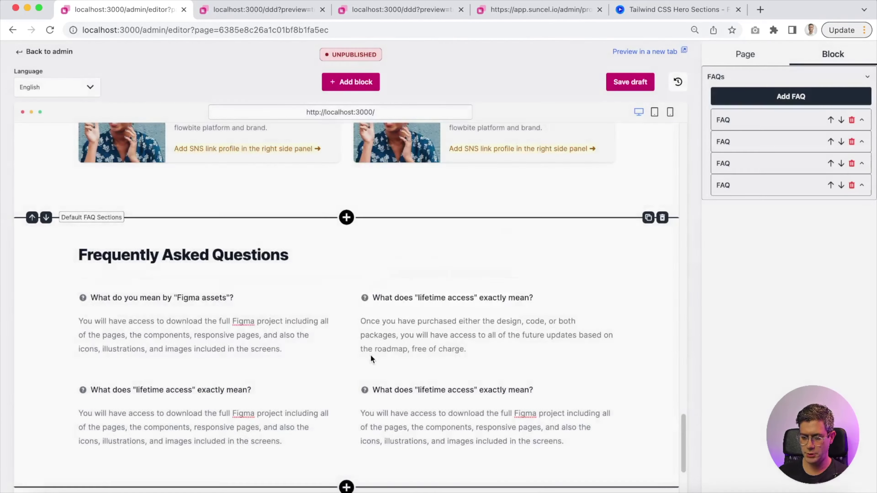
{"action": "left_click", "coordinate": [361, 91]}
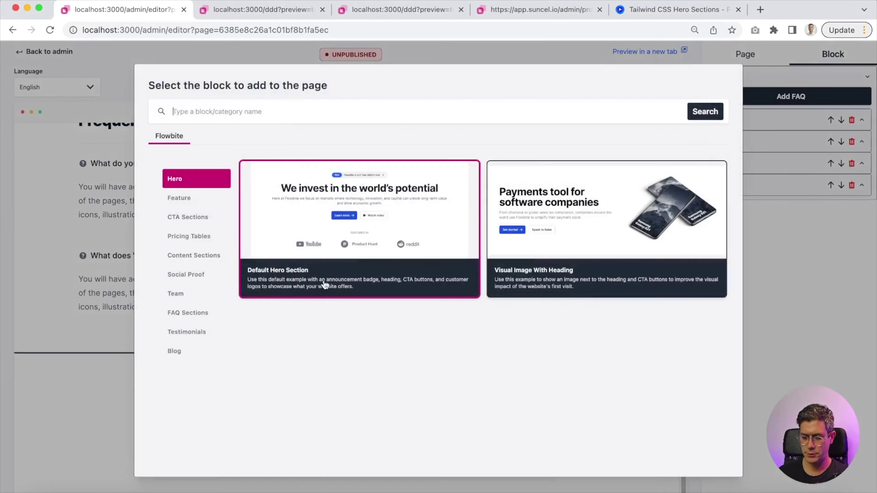
{"action": "left_click", "coordinate": [194, 348]}
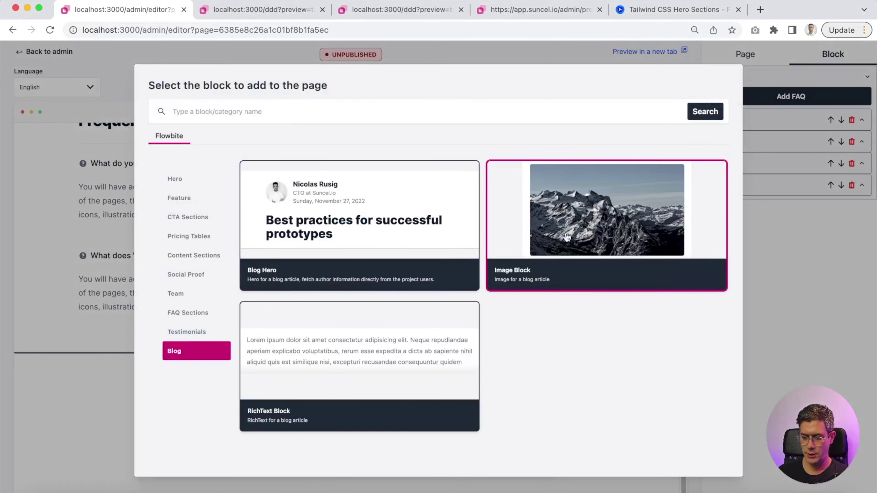
{"action": "left_click", "coordinate": [77, 407]}
{"action": "left_click", "coordinate": [636, 82]}
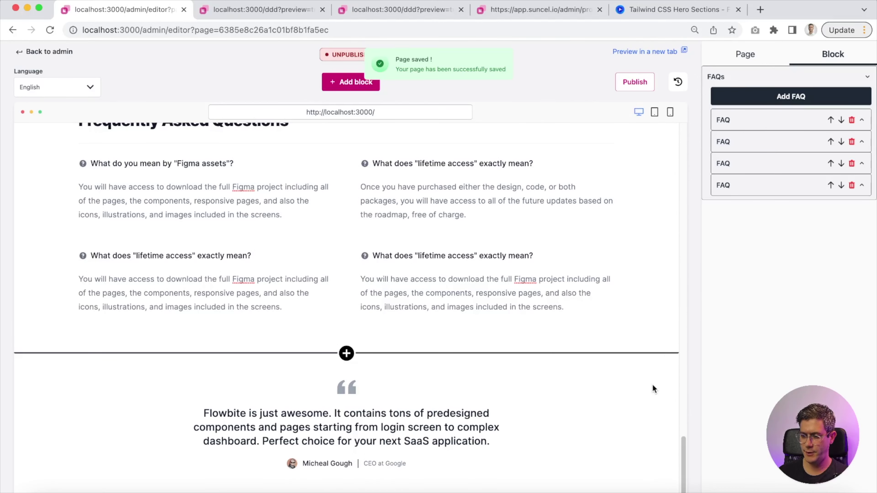
{"action": "left_click", "coordinate": [641, 87]}
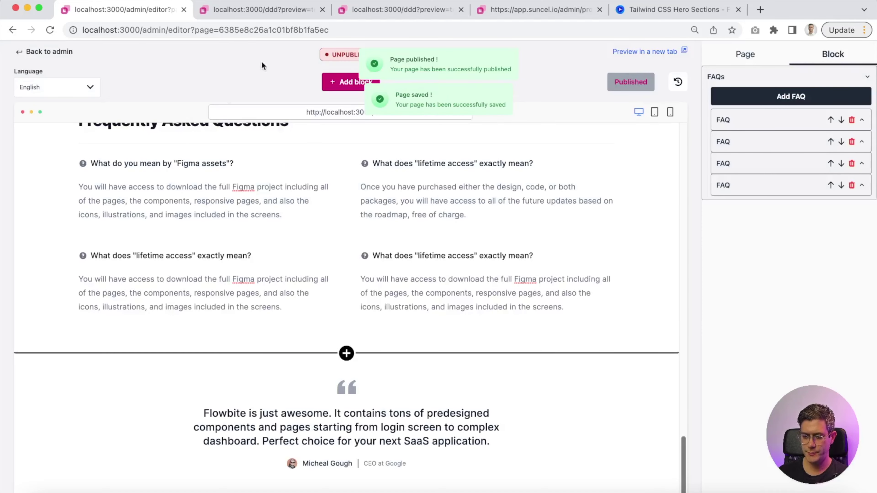
{"action": "left_click", "coordinate": [333, 105]}
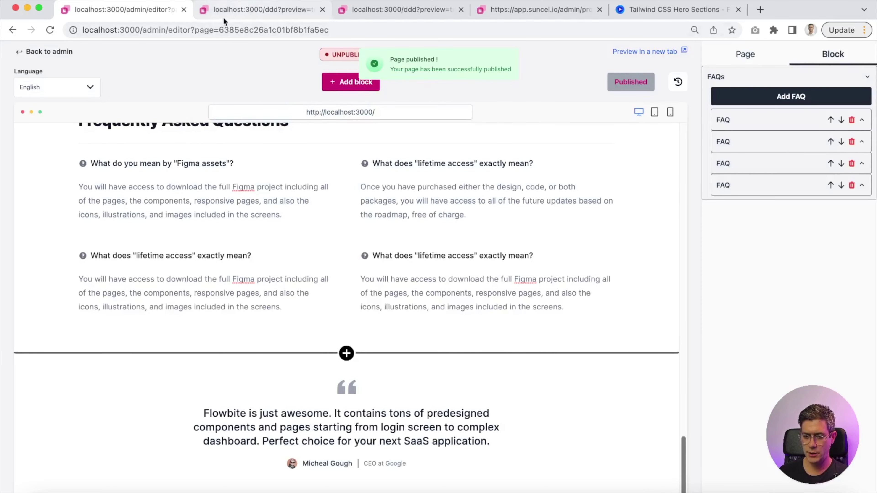
{"action": "left_click", "coordinate": [185, 31]}
{"action": "key", "text": "super+v"}
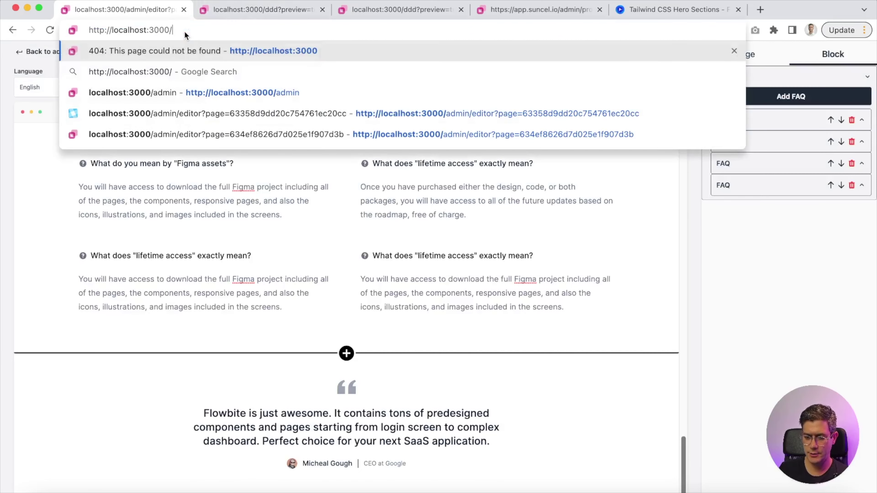
{"action": "key", "text": "Return"}
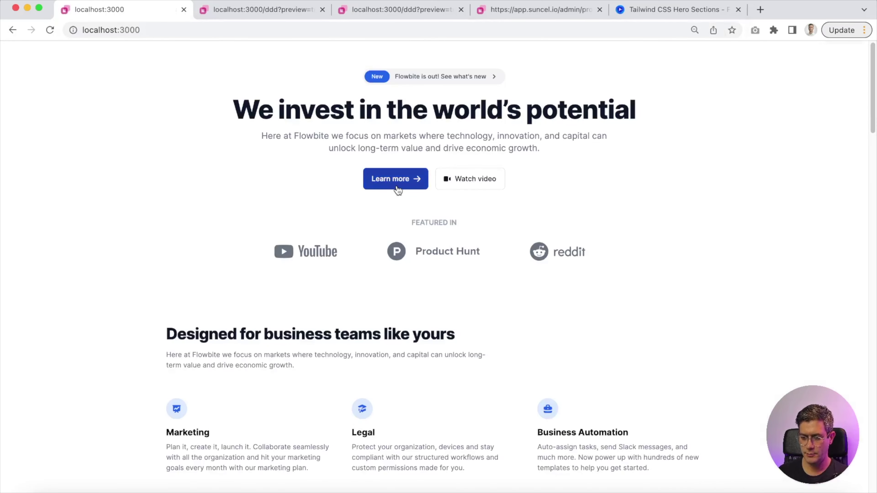
{"action": "scroll", "coordinate": [397, 188], "scroll_direction": "down", "scroll_amount": 20}
{"action": "scroll", "coordinate": [398, 188], "scroll_direction": "up", "scroll_amount": 20}
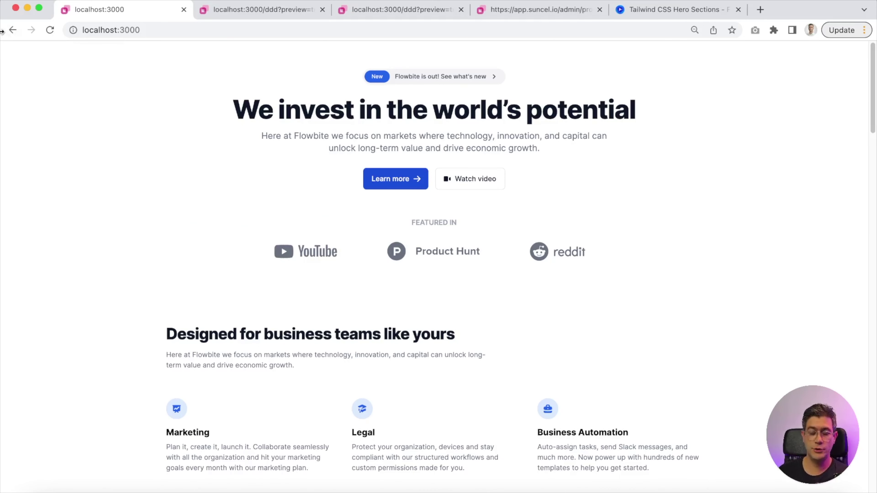
- Return to the Pages list and create a page named "article" in the Root folder
{"action": "left_click", "coordinate": [12, 30]}
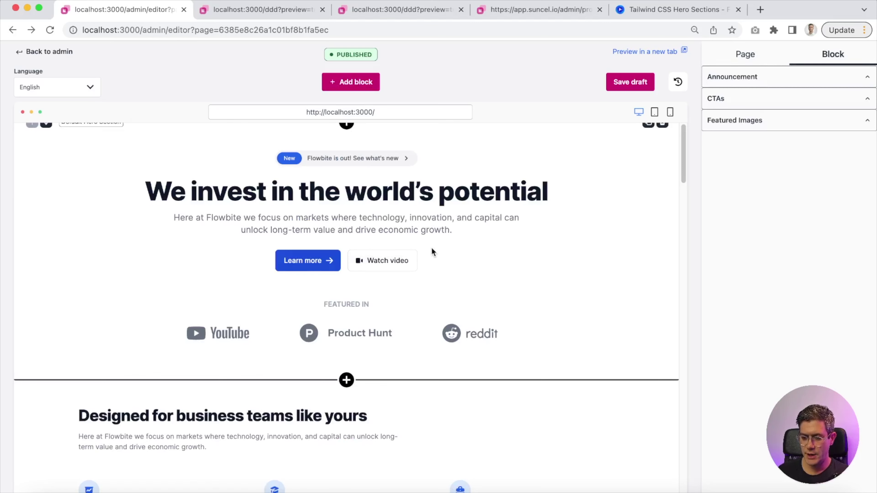
{"action": "left_click", "coordinate": [49, 52]}
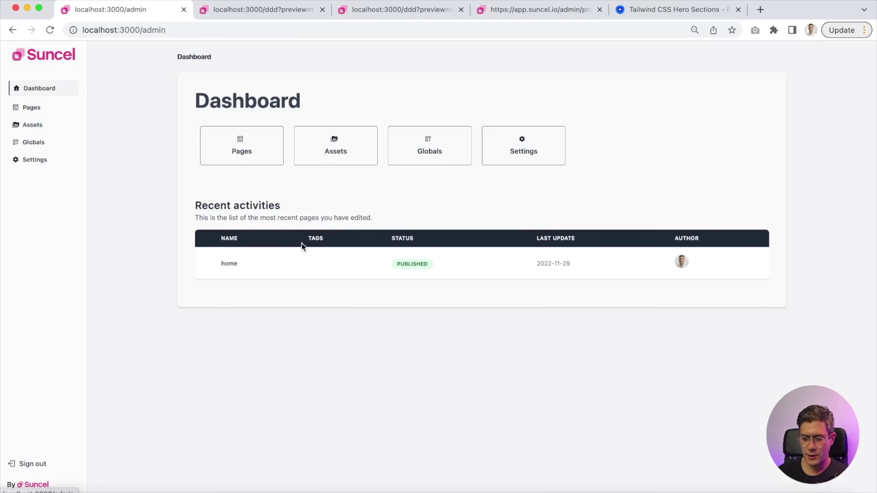
{"action": "left_click", "coordinate": [269, 156]}
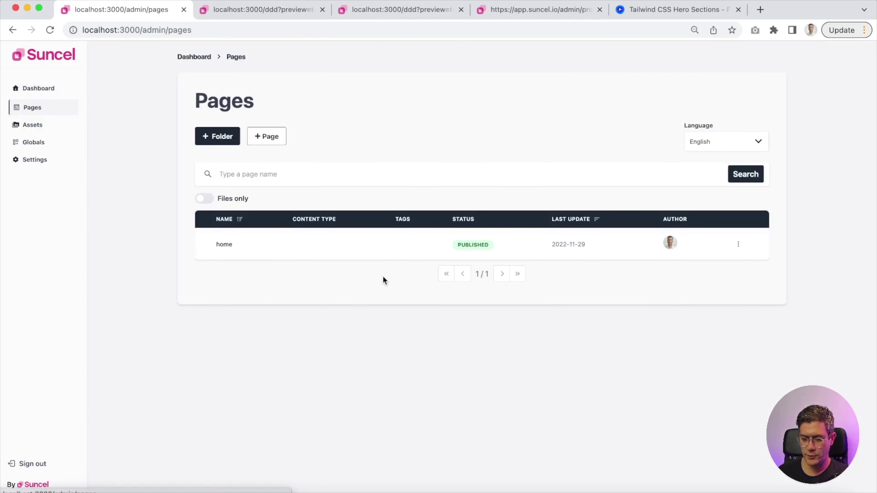
{"action": "left_click", "coordinate": [269, 141]}
{"action": "left_click", "coordinate": [400, 184]}
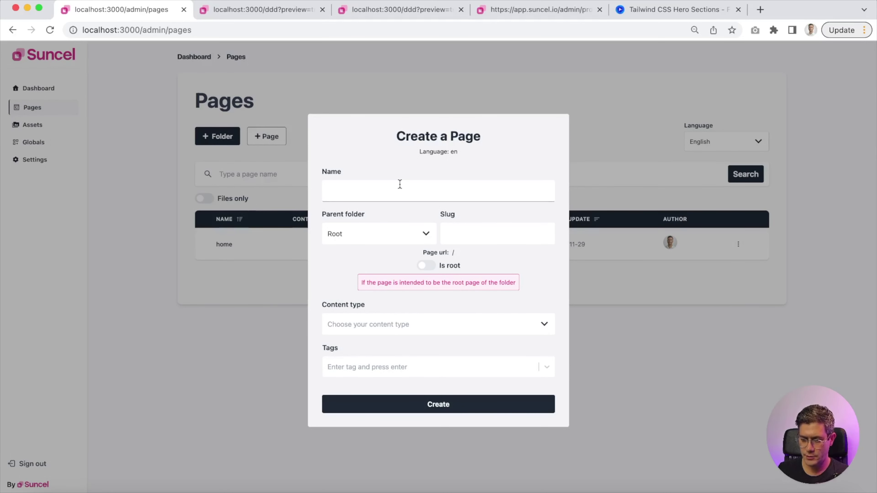
{"action": "type", "text": "article"}
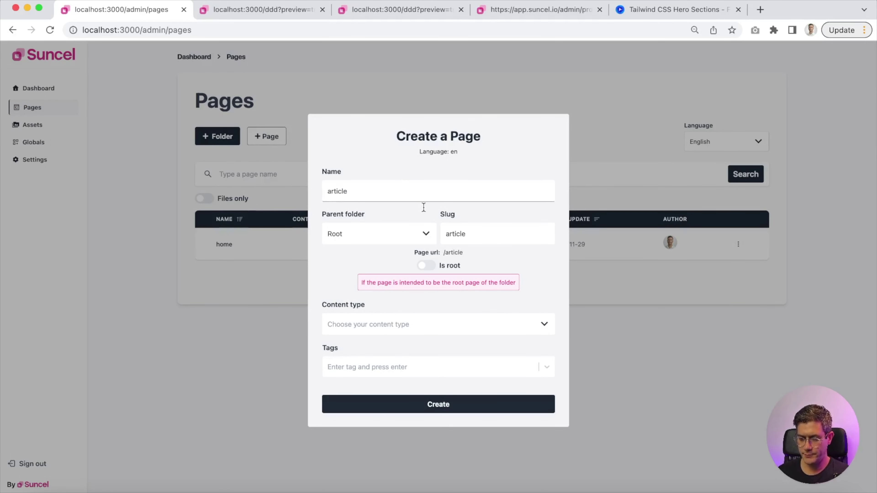
{"action": "left_click", "coordinate": [477, 412]}
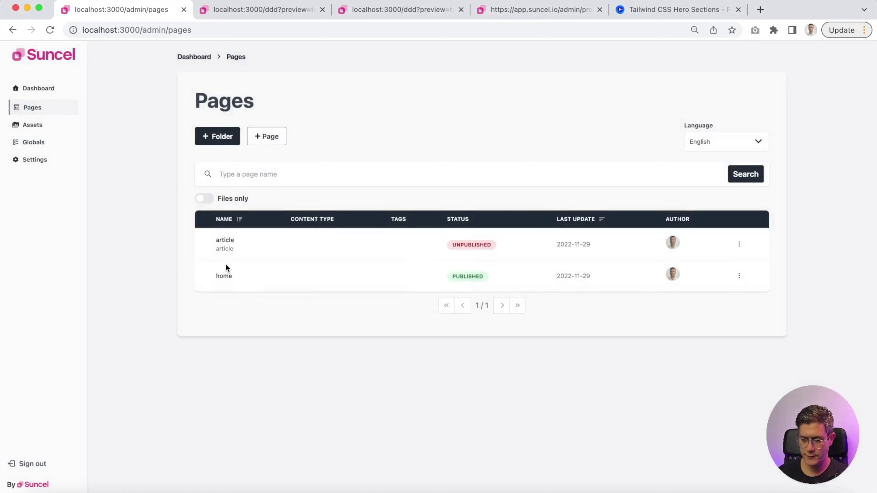
- Open the article page, add the Blog Hero block from the Blog category, and assign the second listed author to it
{"action": "left_click", "coordinate": [243, 250]}
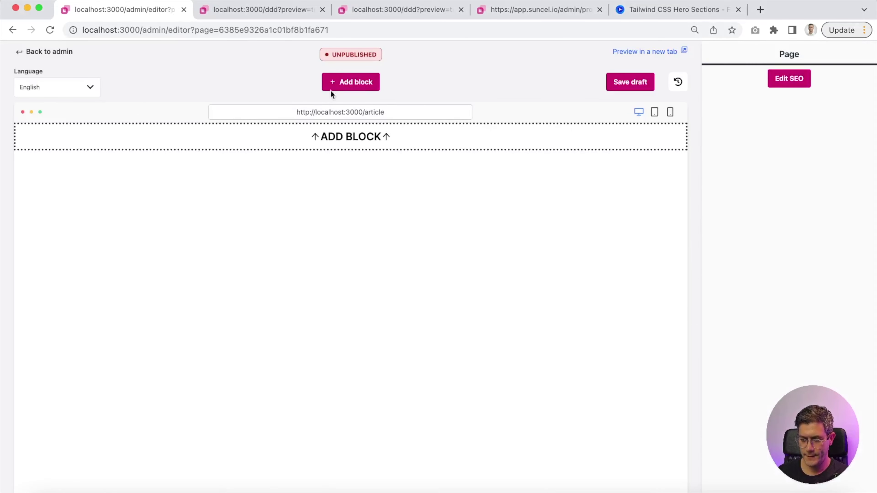
{"action": "left_click", "coordinate": [337, 86]}
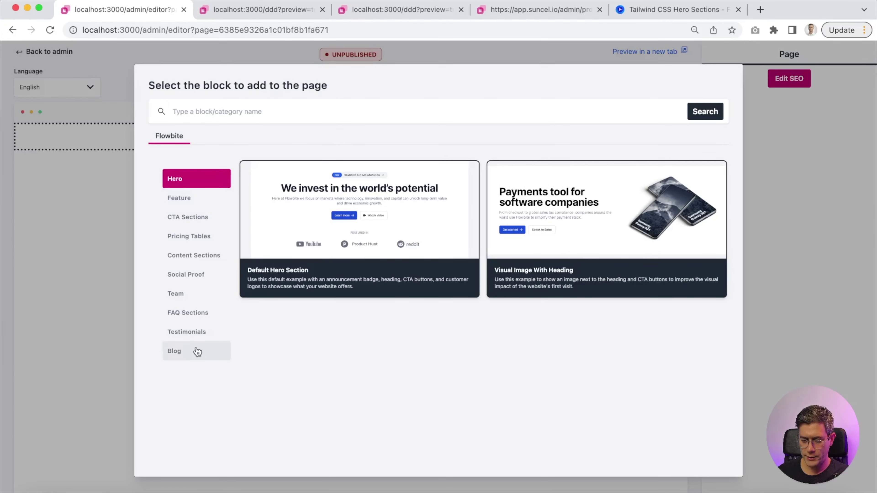
{"action": "left_click", "coordinate": [198, 350]}
{"action": "left_click", "coordinate": [315, 237]}
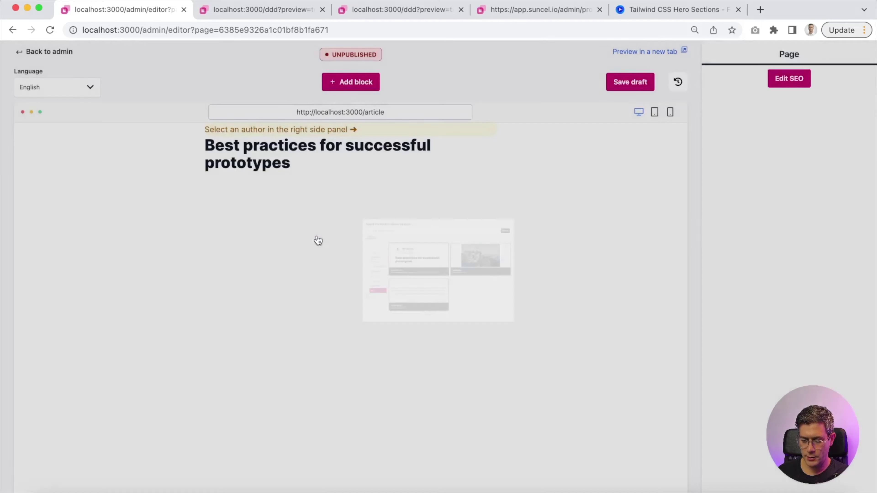
{"action": "left_click", "coordinate": [784, 89]}
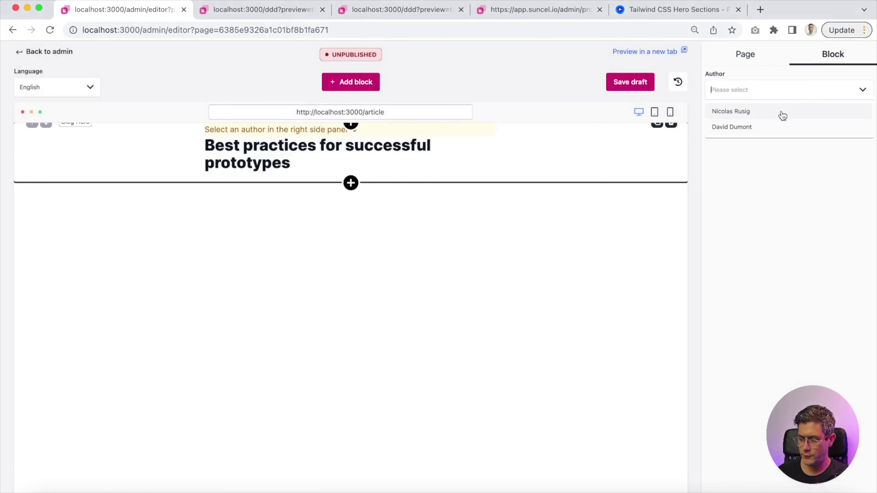
{"action": "left_click", "coordinate": [772, 125]}
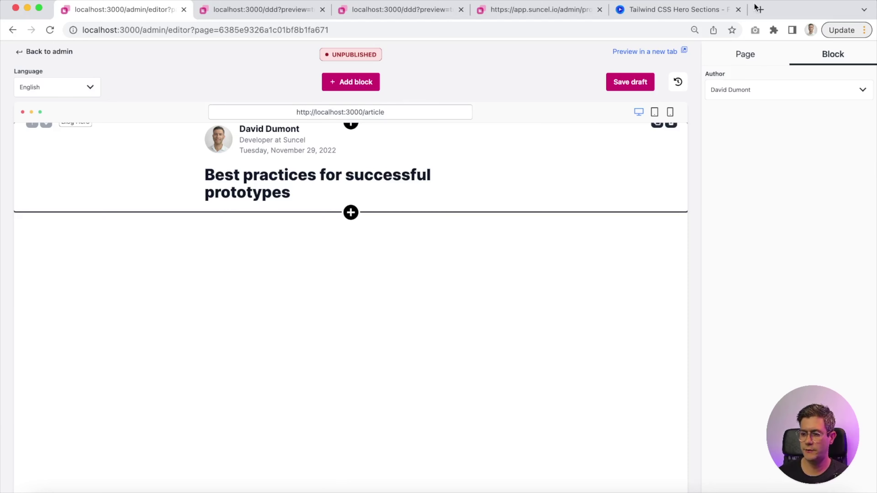
- Open the TechCrunch article "Elon Musk's next trick? Picking a fight with Apple" in a new tab and download its header image
{"action": "left_click", "coordinate": [758, 9]}
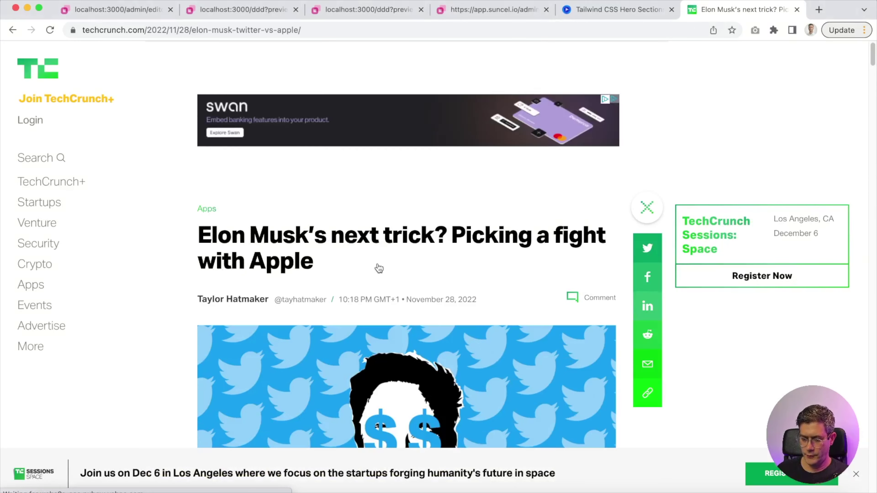
{"action": "scroll", "coordinate": [344, 255], "scroll_direction": "down", "scroll_amount": 4}
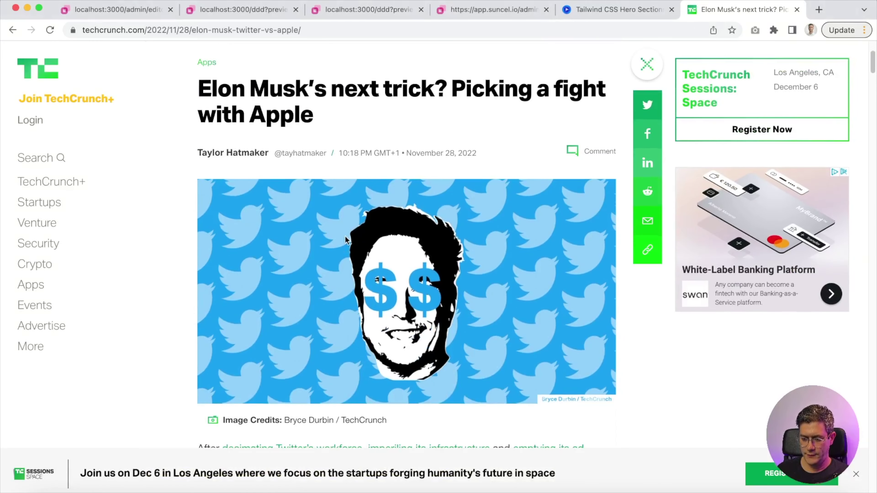
{"action": "right_click", "coordinate": [303, 222]}
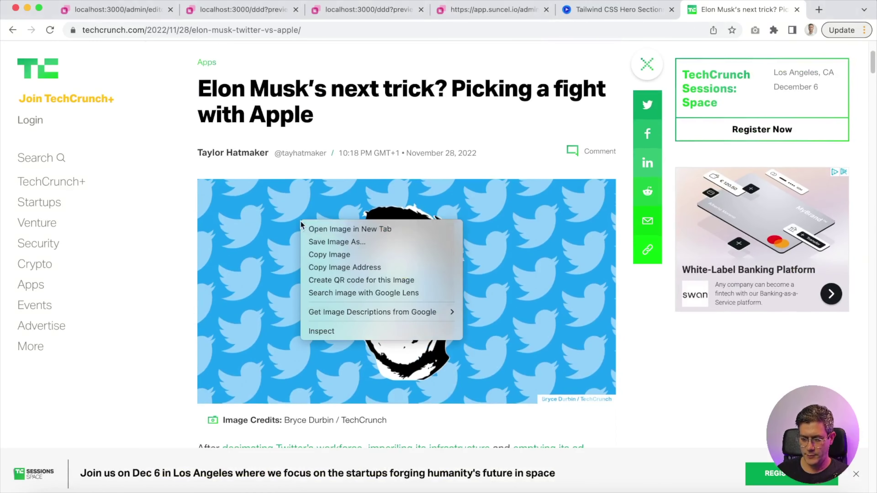
{"action": "left_click", "coordinate": [328, 242]}
{"action": "left_click", "coordinate": [638, 360]}
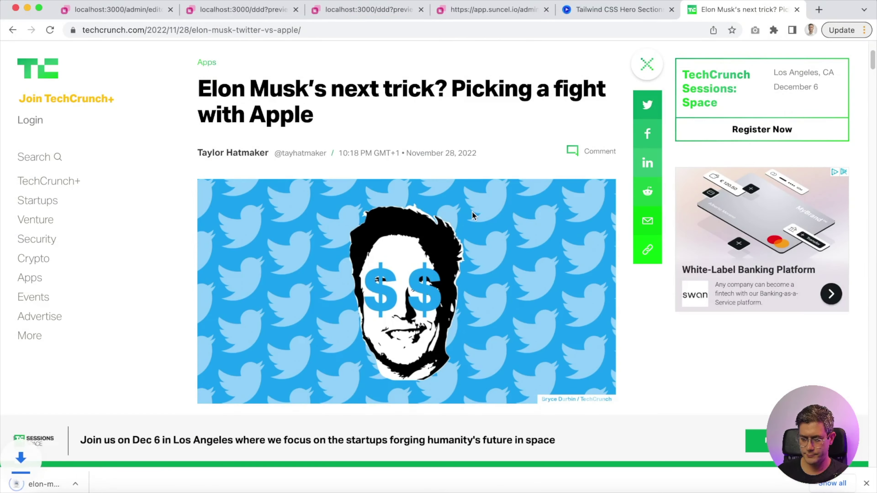
- Replace the blog hero's title with the TechCrunch headline "Elon Musk's next trick? Picking a fight with Apple"
{"action": "triple_click", "coordinate": [290, 118]}
{"action": "key", "text": "super+bracketleft"}
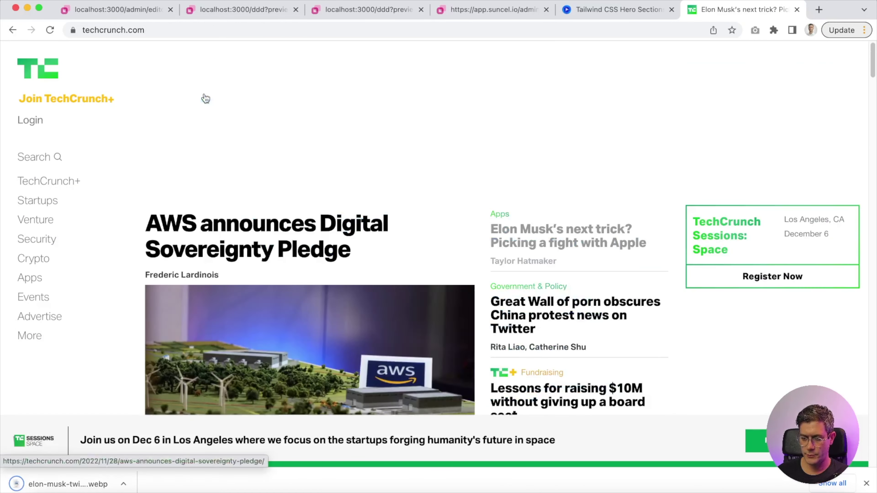
{"action": "left_click", "coordinate": [549, 246]}
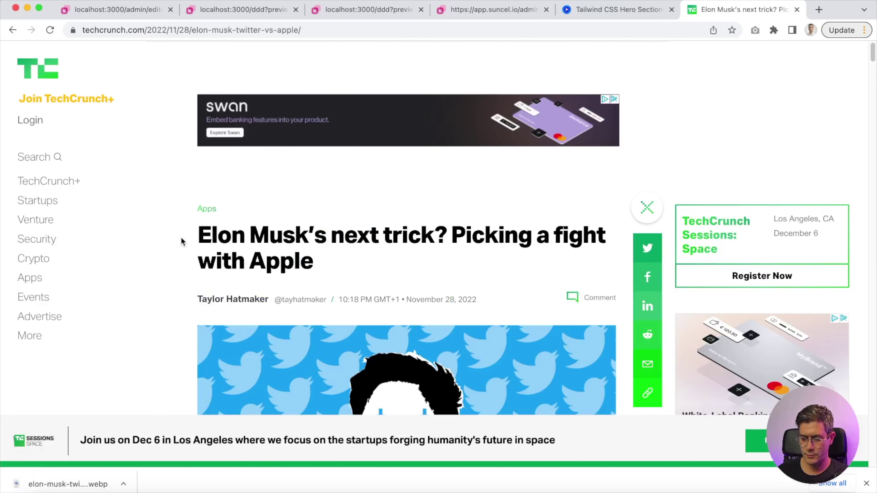
{"action": "left_click_drag", "start_coordinate": [183, 242], "coordinate": [326, 269]}
{"action": "key", "text": "ctrl+c"}
{"action": "left_click", "coordinate": [106, 13]}
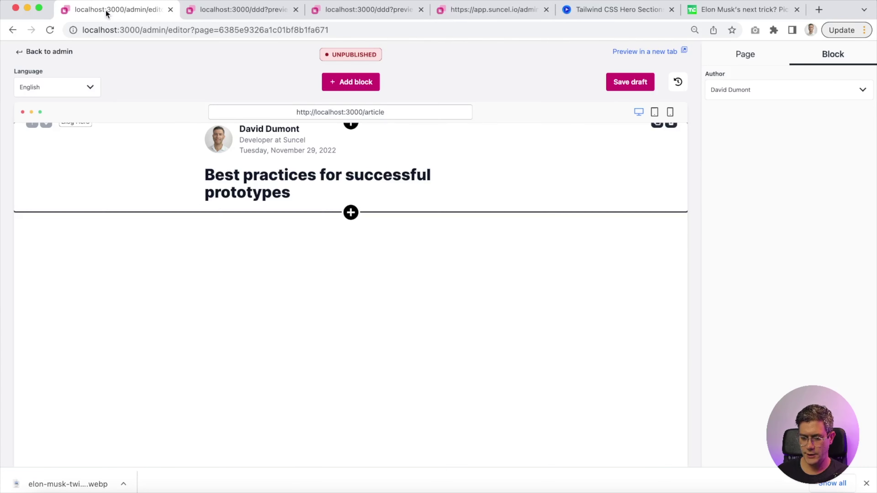
{"action": "left_click", "coordinate": [240, 179]}
{"action": "key", "text": "ctrl+a"}
{"action": "key", "text": "ctrl+v"}
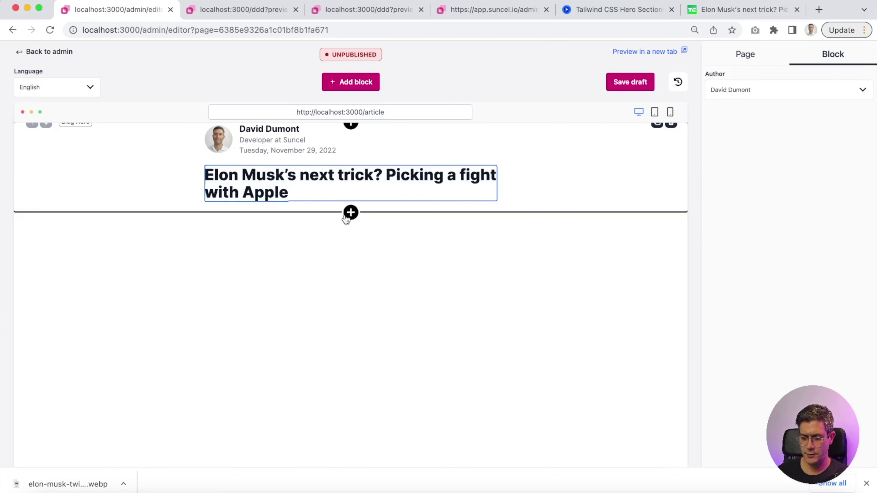
- Add an Image Block below the hero and upload elon-musk-twitter-dollar-signs.webp to it with the alt text "elon"
{"action": "left_click", "coordinate": [351, 213]}
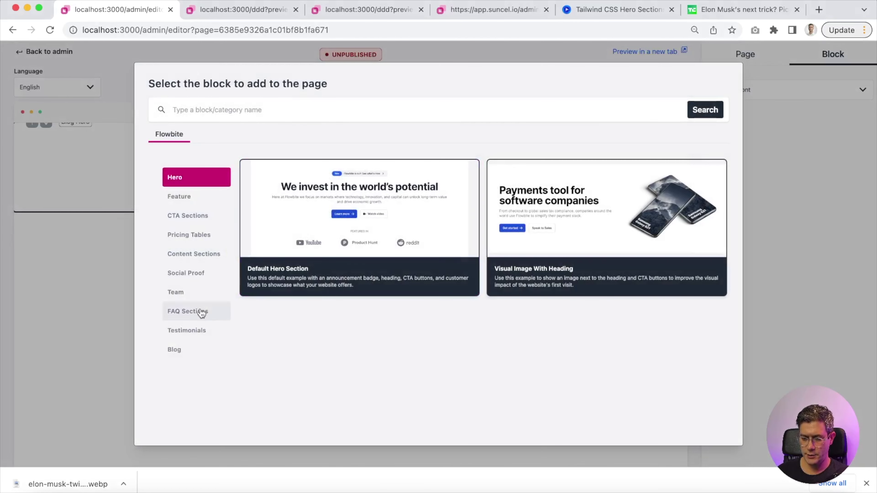
{"action": "left_click", "coordinate": [198, 348]}
{"action": "left_click", "coordinate": [574, 248]}
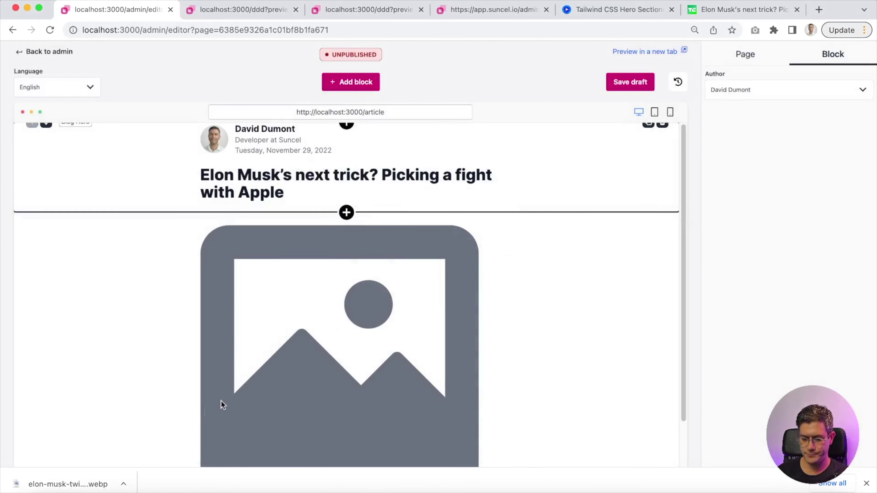
{"action": "left_click", "coordinate": [303, 372]}
{"action": "left_click", "coordinate": [253, 98]}
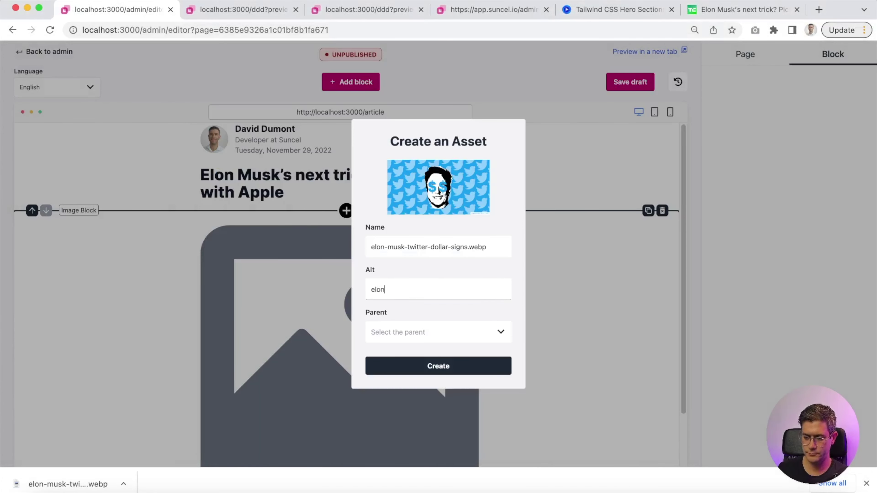
{"action": "left_click", "coordinate": [425, 364]}
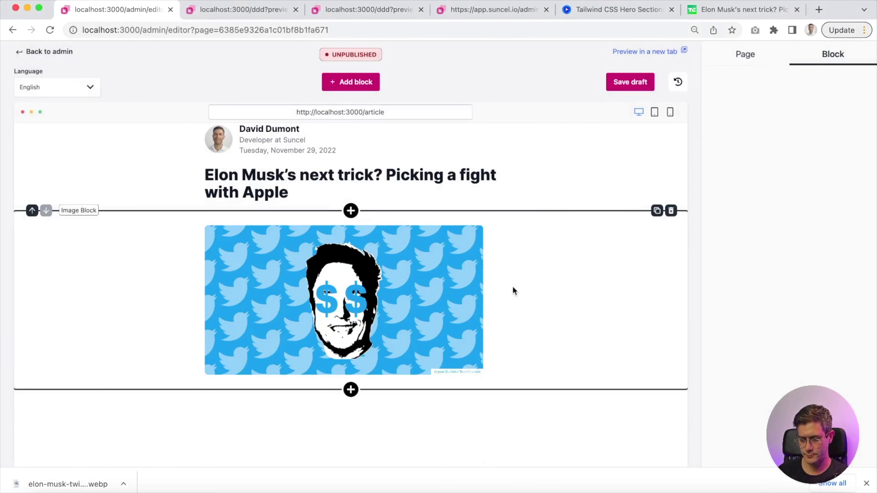
- Find the RichText Block by searching for "rich" and add it below the article image
{"action": "left_click", "coordinate": [352, 390]}
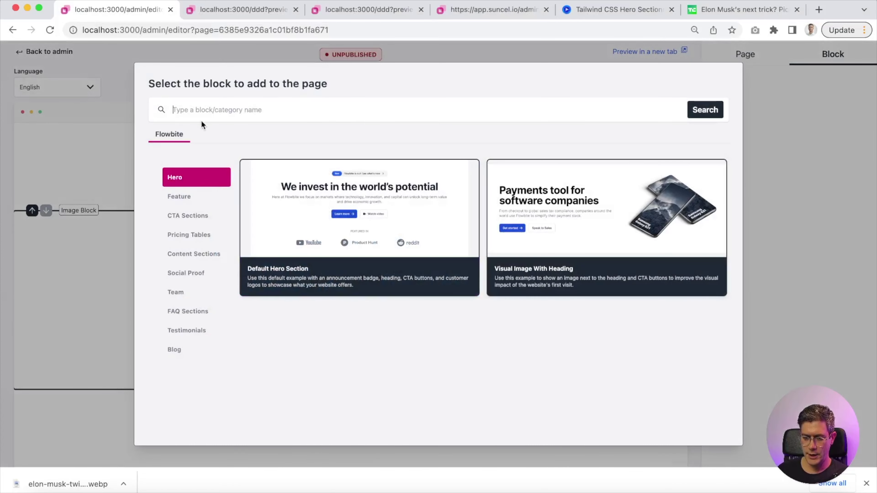
{"action": "type", "text": "rich"}
{"action": "left_click", "coordinate": [204, 188]}
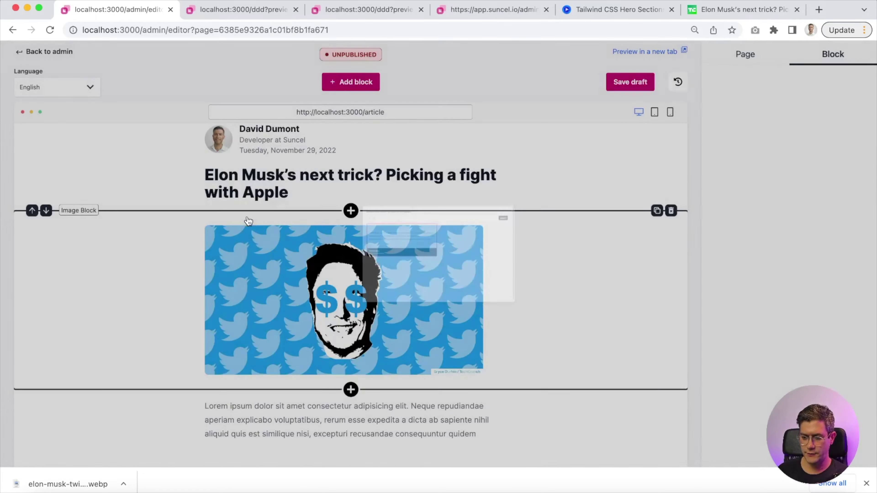
- Replace the rich text placeholder with the first three paragraphs copied from the TechCrunch article
{"action": "left_click_drag", "start_coordinate": [706, 14], "coordinate": [242, 9]}
{"action": "scroll", "coordinate": [281, 241], "scroll_direction": "down", "scroll_amount": 5}
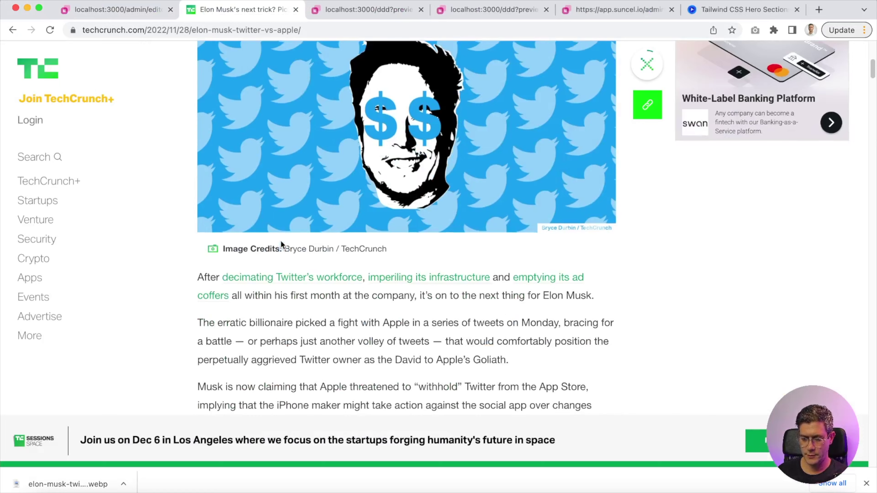
{"action": "left_click_drag", "start_coordinate": [201, 252], "coordinate": [479, 163]}
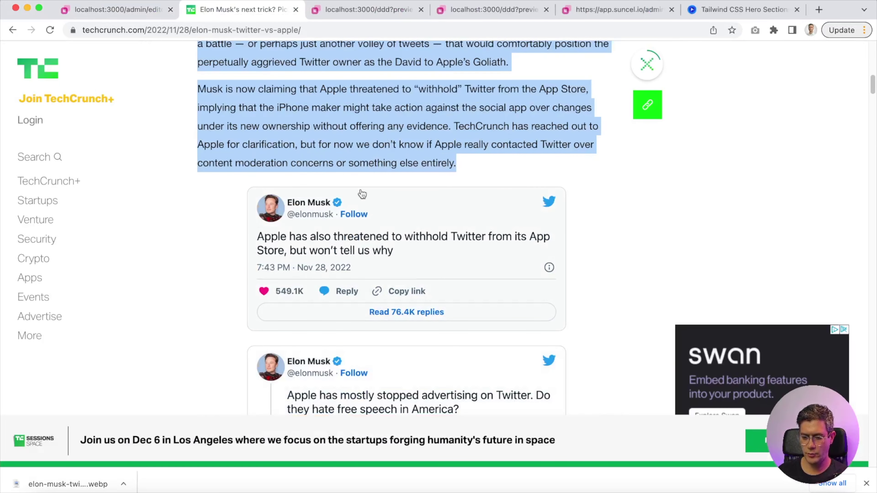
{"action": "left_click", "coordinate": [142, 11]}
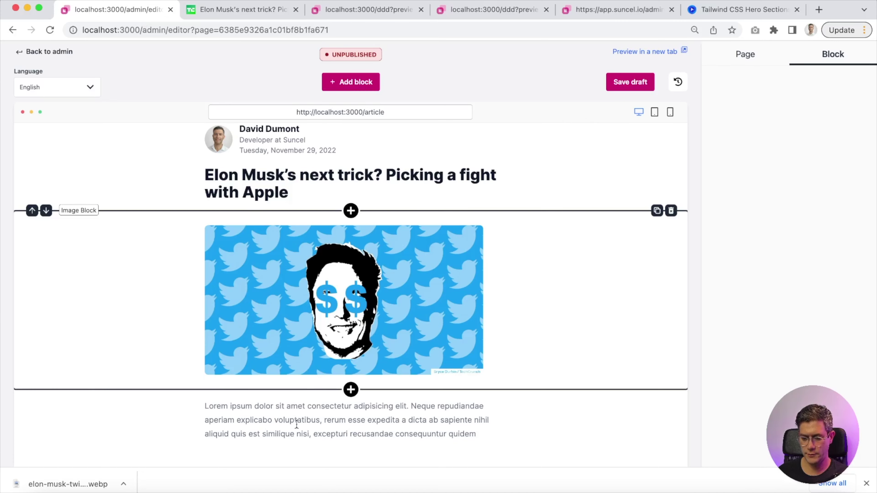
{"action": "type", "text": "After decimating Twitter's workforce, imperiling its infrastructure and smoking its ad sellers all within his first month at the company, it's on to the next thing for Elon Musk.  The erratic billionaire picked a fight with Apple in a series of tweets on Monday, bracing for a battle — or perhaps just another volley of tweets — that would conveniently position the perpetually aggrieved Twitter owner as the David to Apple's Goliath.  Musk is now claiming that Apple threatened to \"withhold\" Twitter from the App Store, implying that the iPhone maker might take action against the social app over changes under its new ownership without offering any evidence. TechCrunch has reached out to Apple for clarification, but for now we don't know if Apple really contacted Twitter over content moderation concerns or something else entirely."}
- Append the TechCrunch paragraphs starting "Twitter's new owner also claims" and "Whatever is really going on here" to the rich text
{"action": "left_click", "coordinate": [203, 10]}
{"action": "left_click_drag", "start_coordinate": [198, 118], "coordinate": [306, 294]}
{"action": "key", "text": "super+c"}
{"action": "left_click", "coordinate": [142, 11]}
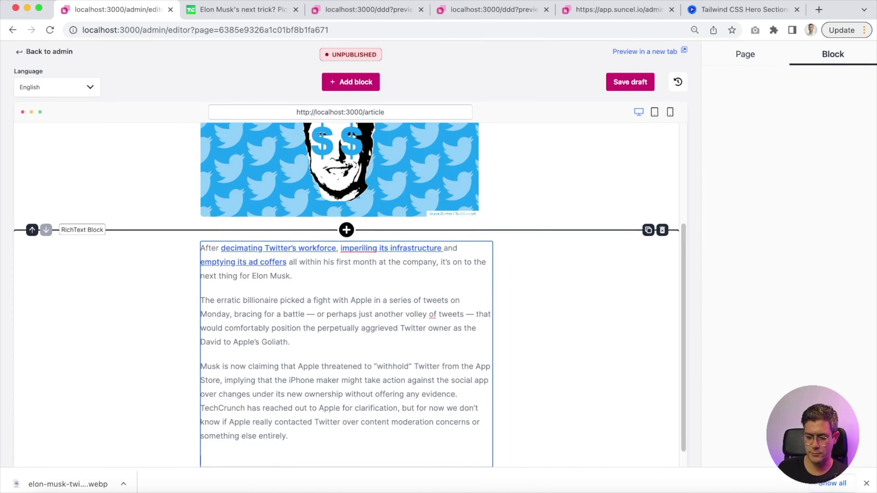
{"action": "key", "text": "super+v"}
- Open the tweet embedded in the TechCrunch article about Apple threatening to withhold Twitter from its App Store and copy its text
{"action": "left_click", "coordinate": [207, 10]}
{"action": "scroll", "coordinate": [342, 278], "scroll_direction": "down", "scroll_amount": 10}
{"action": "scroll", "coordinate": [343, 277], "scroll_direction": "down", "scroll_amount": 15}
{"action": "scroll", "coordinate": [426, 203], "scroll_direction": "up", "scroll_amount": 1}
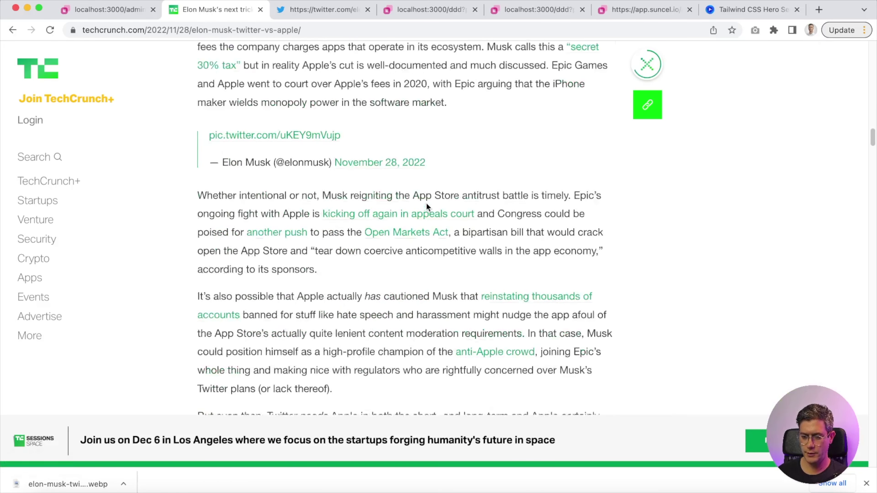
{"action": "scroll", "coordinate": [426, 206], "scroll_direction": "up", "scroll_amount": 12}
{"action": "left_click", "coordinate": [407, 144]}
{"action": "left_click", "coordinate": [212, 14]}
{"action": "left_click_drag", "start_coordinate": [410, 145], "coordinate": [256, 128]}
- Return to the article editor and add the Blockquote block from the Testimonials category below the rich text
{"action": "key", "text": "super+1"}
{"action": "left_click", "coordinate": [319, 380]}
{"action": "scroll", "coordinate": [358, 427], "scroll_direction": "down", "scroll_amount": 1}
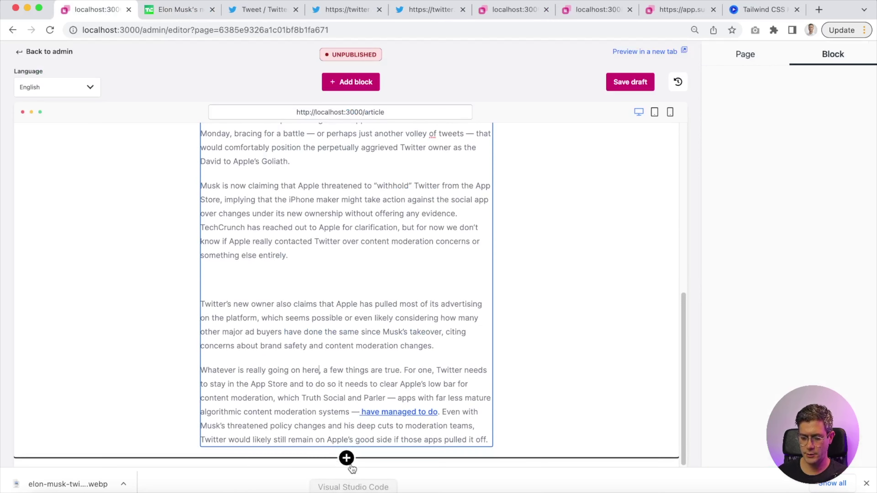
{"action": "left_click", "coordinate": [346, 458]}
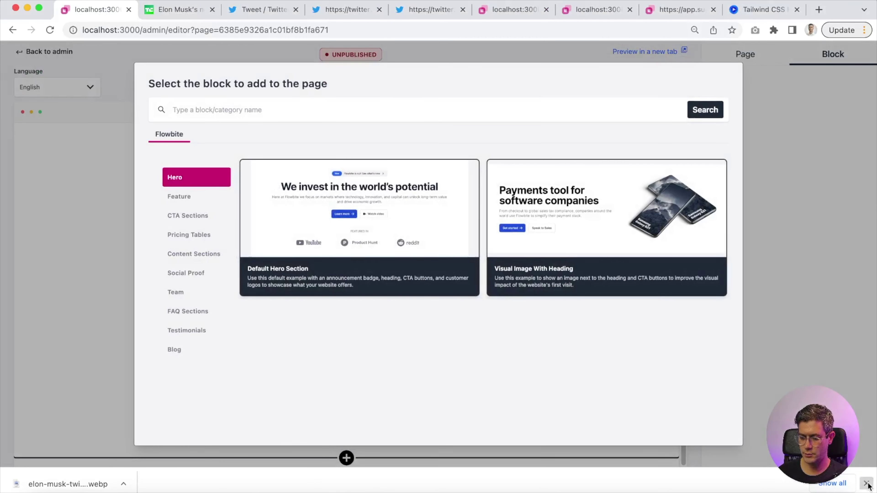
{"action": "left_click", "coordinate": [866, 484]}
{"action": "left_click", "coordinate": [193, 350]}
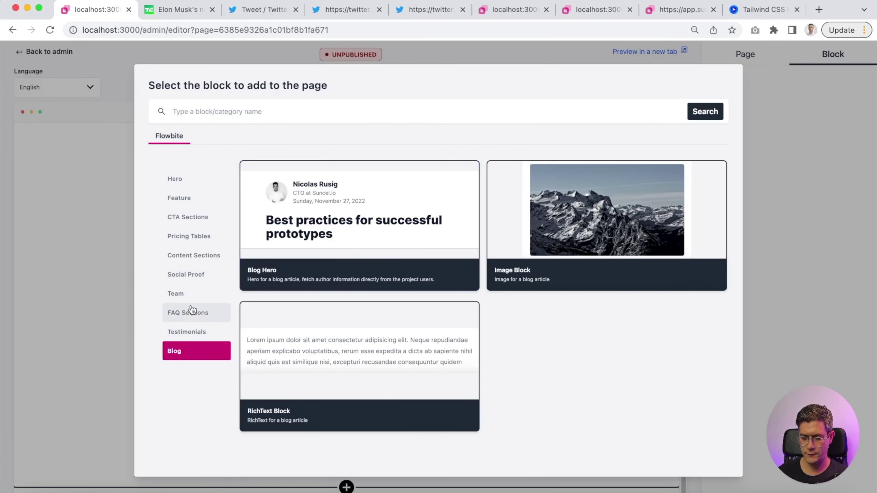
{"action": "left_click", "coordinate": [194, 331]}
{"action": "left_click", "coordinate": [350, 234]}
- Fill the blockquote with the copied tweet text and attribute it to "Elon Musk", "CEO at Twitter"
{"action": "scroll", "coordinate": [363, 293], "scroll_direction": "down", "scroll_amount": 5}
{"action": "triple_click", "coordinate": [326, 418]}
{"action": "key", "text": "super+v"}
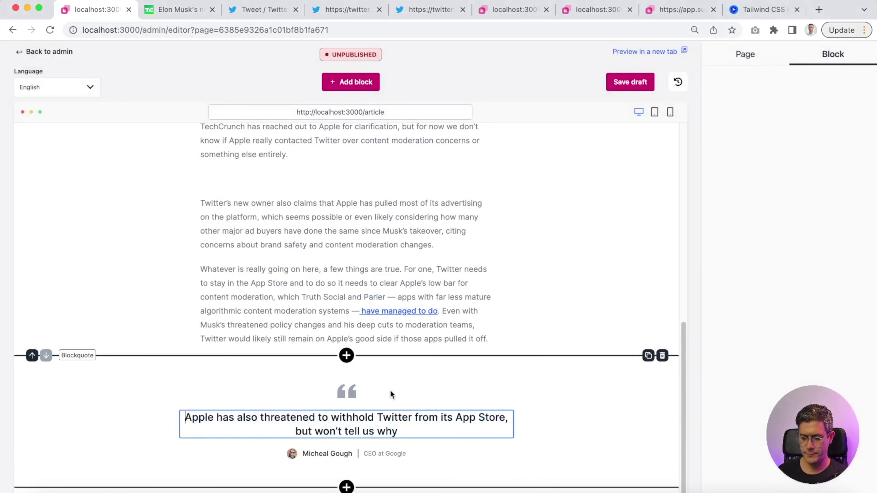
{"action": "triple_click", "coordinate": [327, 453]}
{"action": "type", "text": "Elon "}
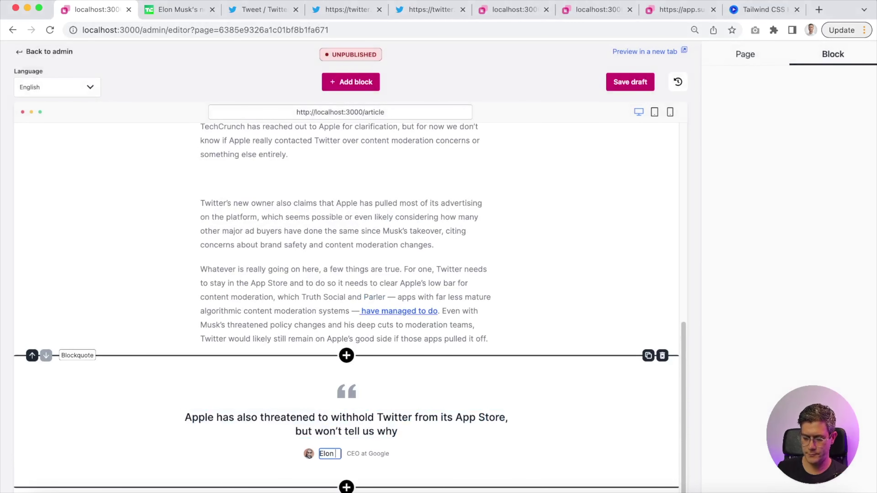
{"action": "type", "text": "Musk"}
{"action": "triple_click", "coordinate": [388, 456]}
{"action": "type", "text": "CEO at Twitter"}
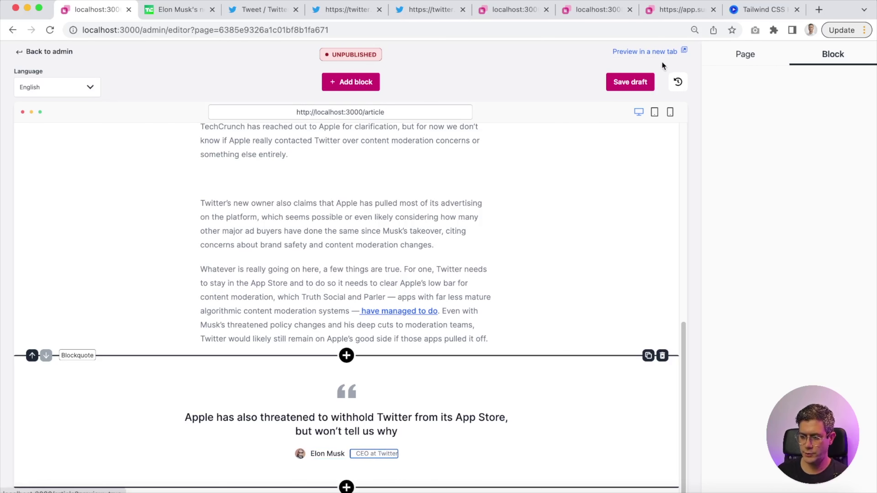
- Save the article page draft and publish it
{"action": "left_click", "coordinate": [630, 82]}
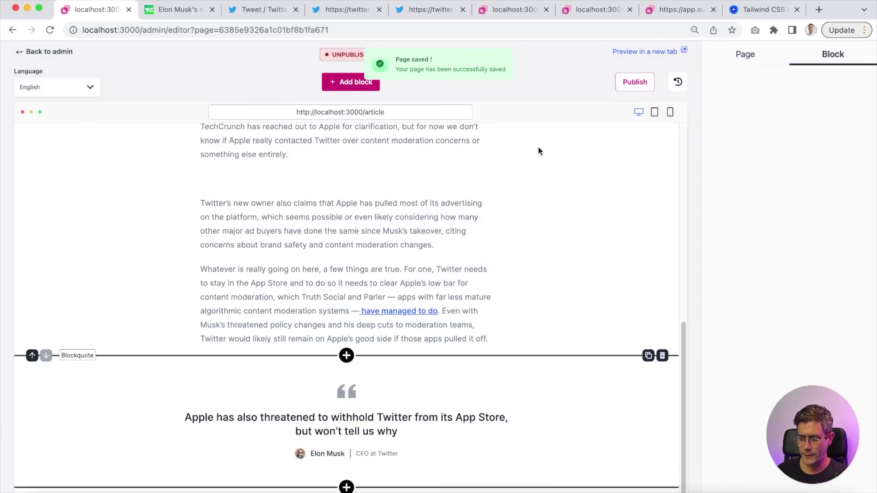
{"action": "left_click", "coordinate": [639, 85]}
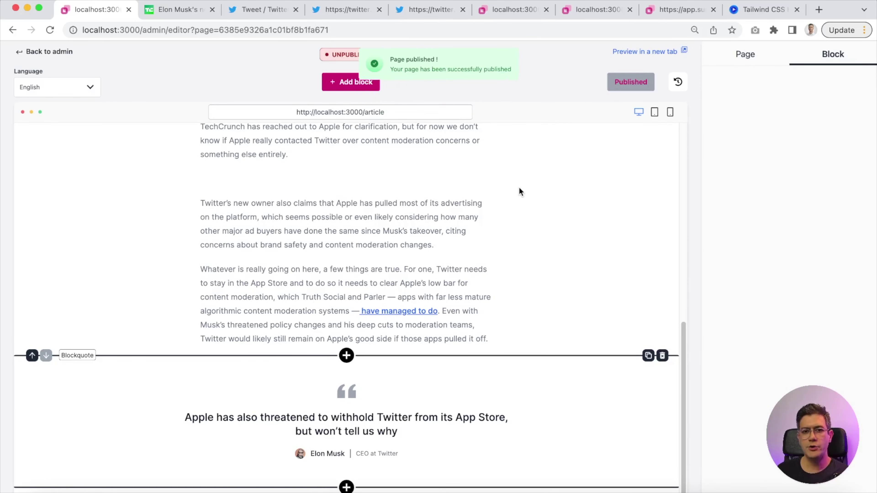
{"action": "scroll", "coordinate": [520, 188], "scroll_direction": "up", "scroll_amount": 6}
{"action": "scroll", "coordinate": [530, 205], "scroll_direction": "up", "scroll_amount": 6}
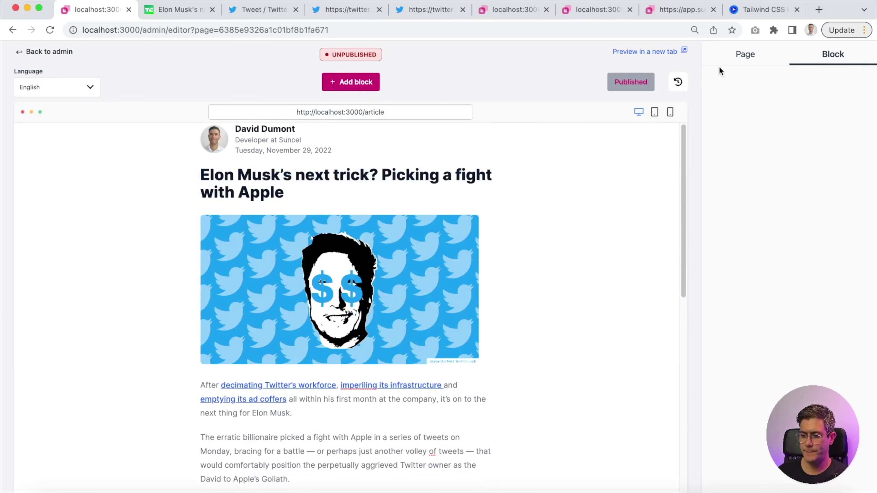
- Open the article page's SEO settings
{"action": "left_click", "coordinate": [742, 57]}
{"action": "left_click", "coordinate": [790, 79]}
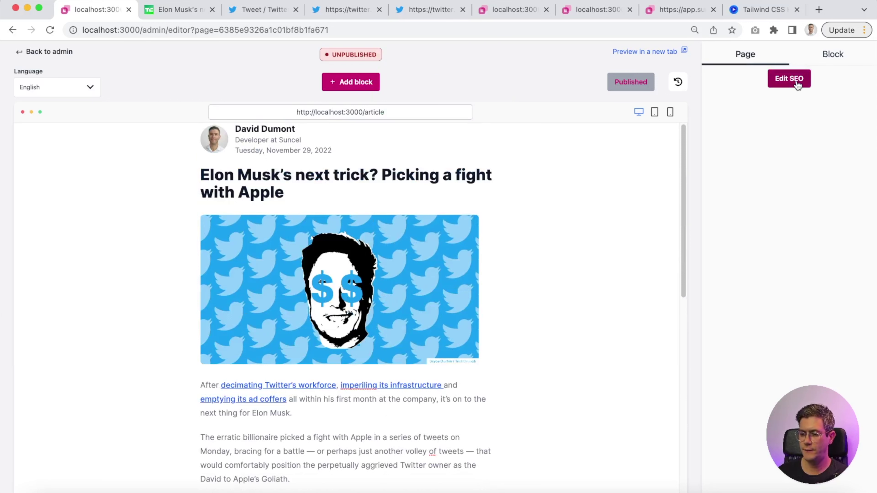
{"action": "left_click", "coordinate": [781, 82]}
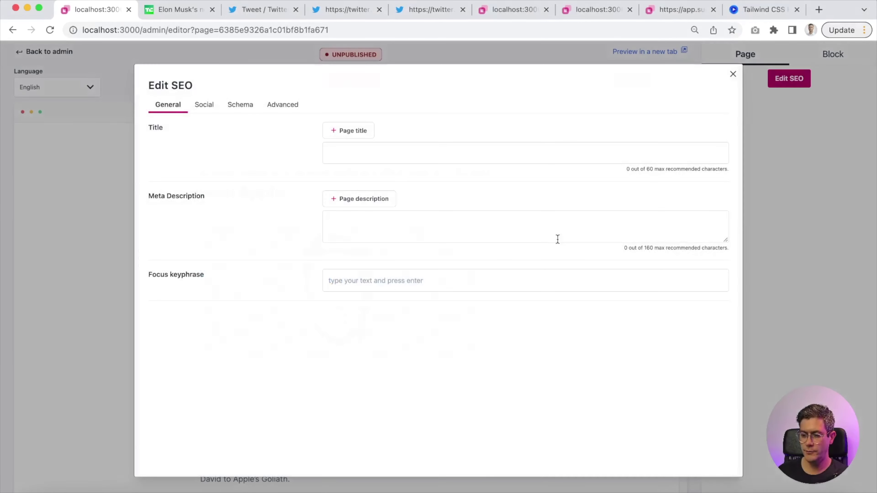
- Fill the article's general SEO title and meta description from the page content, and reuse them for Facebook and Twitter
{"action": "left_click", "coordinate": [359, 135]}
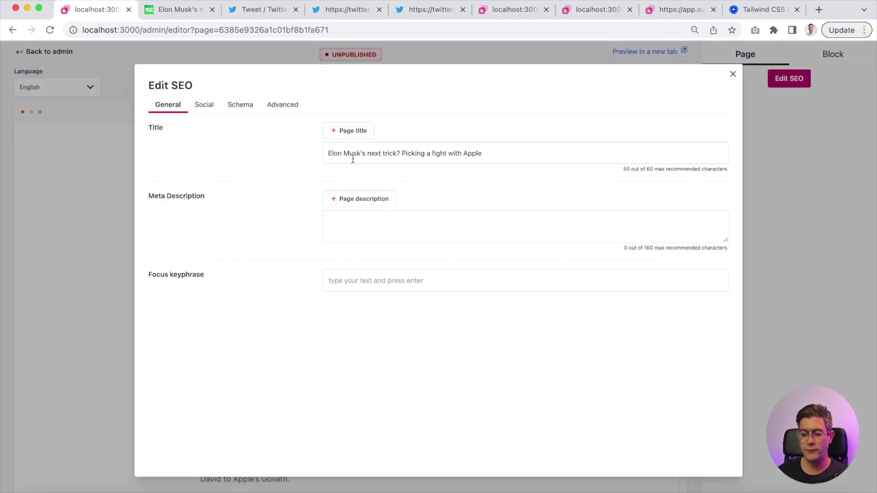
{"action": "left_click", "coordinate": [355, 199]}
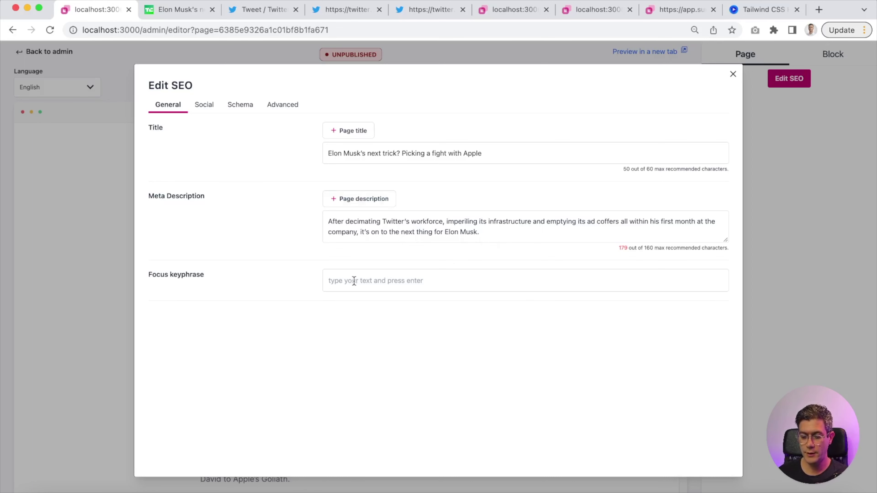
{"action": "left_click", "coordinate": [209, 107]}
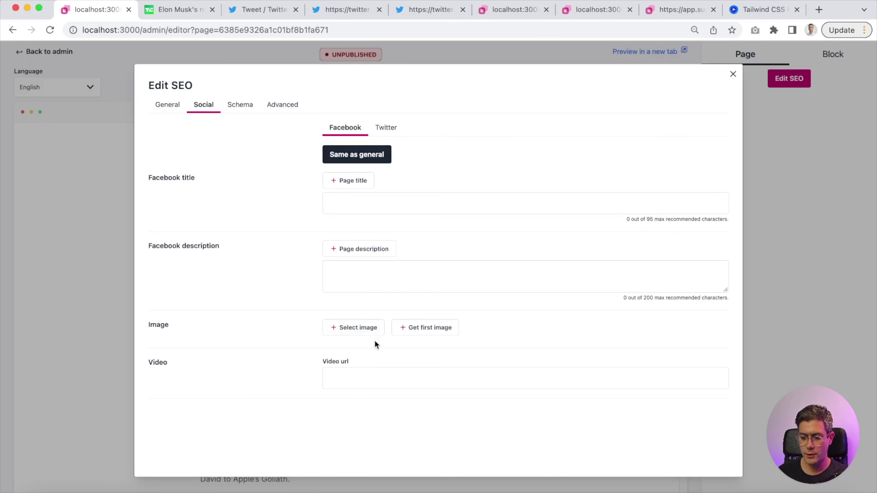
{"action": "left_click", "coordinate": [372, 154]}
{"action": "left_click", "coordinate": [386, 127]}
{"action": "left_click", "coordinate": [358, 150]}
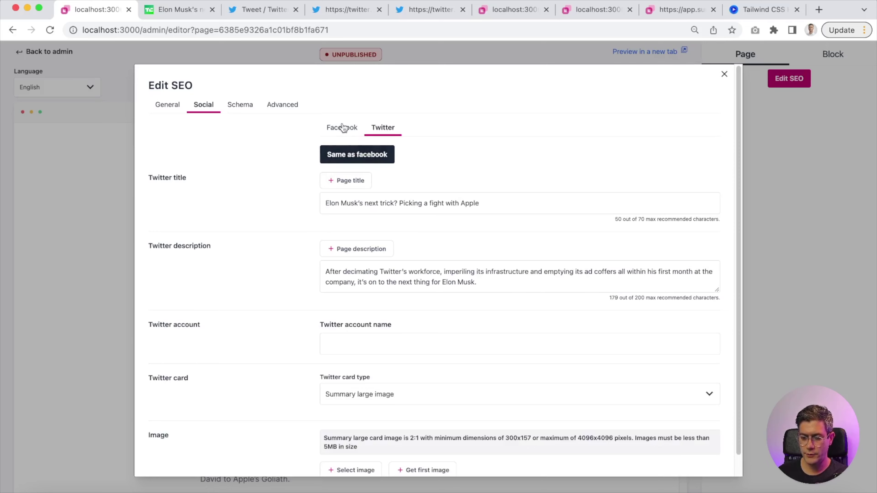
- Choose the Facebook sharing image for the article from the image library
{"action": "left_click", "coordinate": [343, 127]}
{"action": "left_click", "coordinate": [357, 328]}
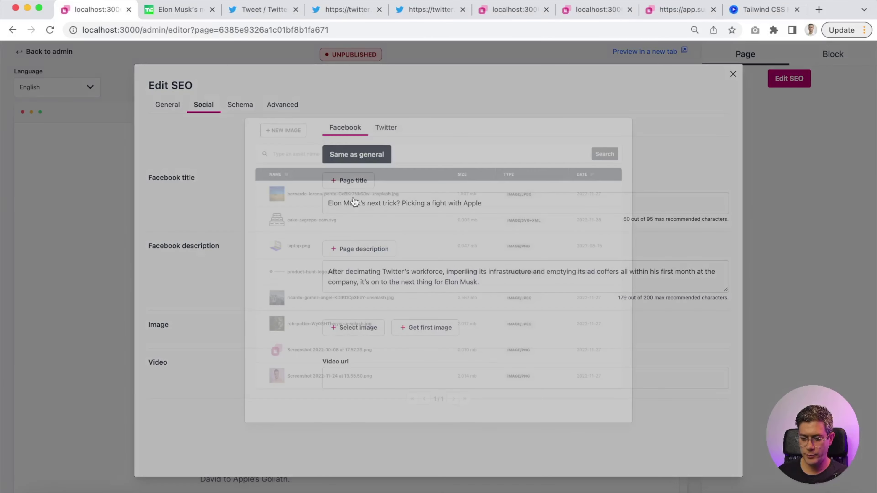
{"action": "left_click", "coordinate": [284, 238]}
{"action": "scroll", "coordinate": [365, 348], "scroll_direction": "down", "scroll_amount": 3}
{"action": "scroll", "coordinate": [366, 347], "scroll_direction": "up", "scroll_amount": 3}
{"action": "left_click", "coordinate": [384, 127]}
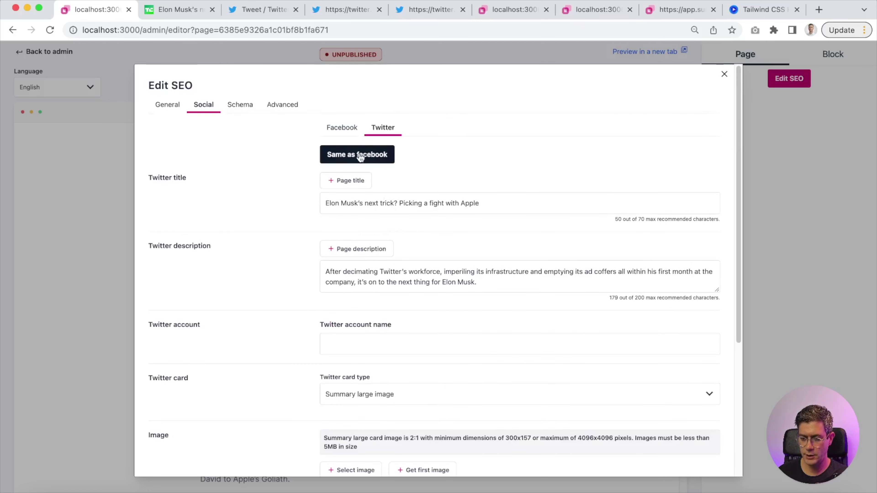
{"action": "scroll", "coordinate": [304, 301], "scroll_direction": "down", "scroll_amount": 4}
{"action": "scroll", "coordinate": [349, 290], "scroll_direction": "up", "scroll_amount": 4}
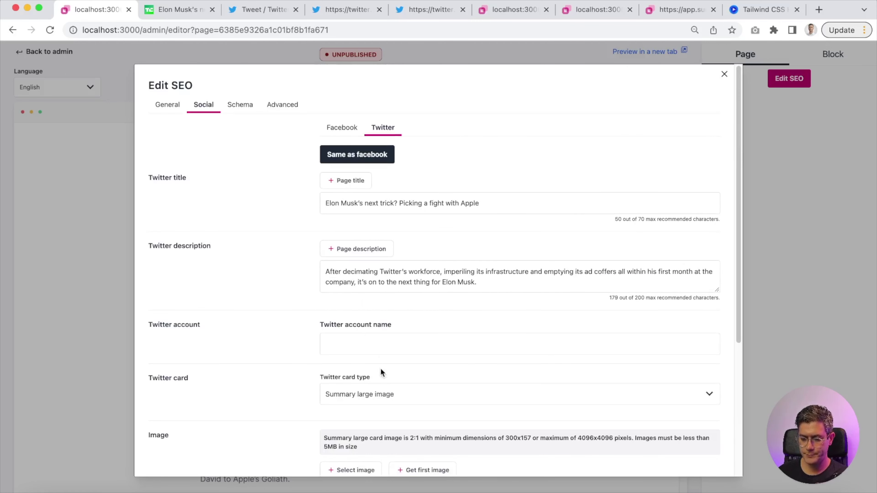
{"action": "left_click", "coordinate": [376, 341]}
{"action": "type", "text": "@sund"}
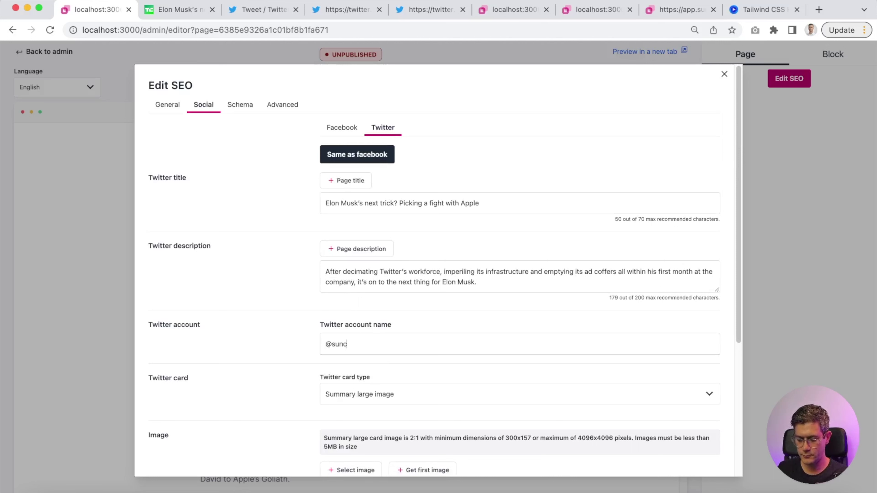
{"action": "key", "text": "Tab"}
{"action": "left_click", "coordinate": [313, 395]}
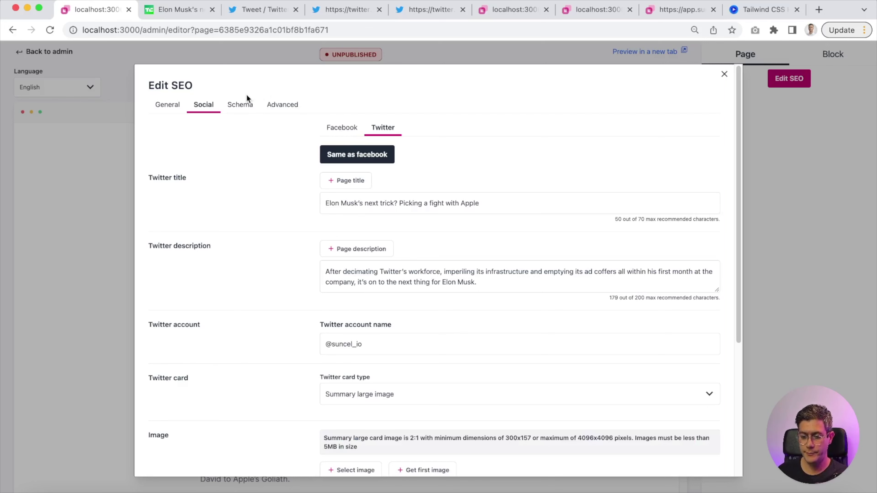
- Set the article page's SEO schema type to Article and its article type to Article, and review the filled schema fields
{"action": "left_click", "coordinate": [246, 104]}
{"action": "left_click", "coordinate": [330, 132]}
{"action": "left_click", "coordinate": [362, 156]}
{"action": "left_click", "coordinate": [379, 194]}
{"action": "left_click", "coordinate": [376, 212]}
{"action": "left_click_drag", "start_coordinate": [391, 231], "coordinate": [343, 233]}
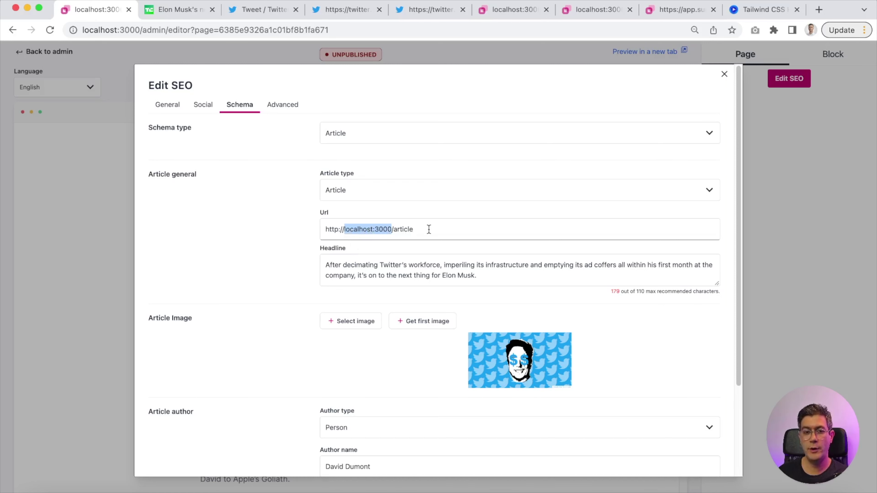
{"action": "scroll", "coordinate": [258, 300], "scroll_direction": "down", "scroll_amount": 3}
{"action": "scroll", "coordinate": [241, 160], "scroll_direction": "up", "scroll_amount": 3}
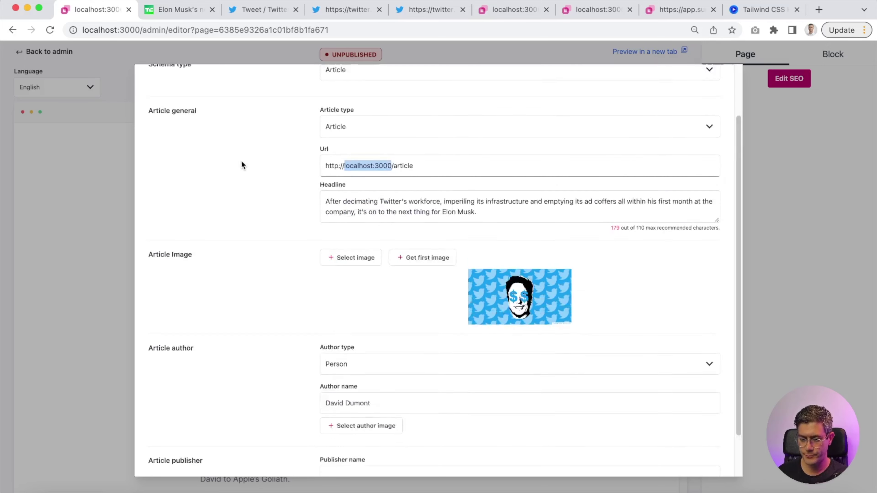
- Set the article page's sitemap priority to 0.9 in the advanced SEO settings
{"action": "left_click", "coordinate": [286, 107]}
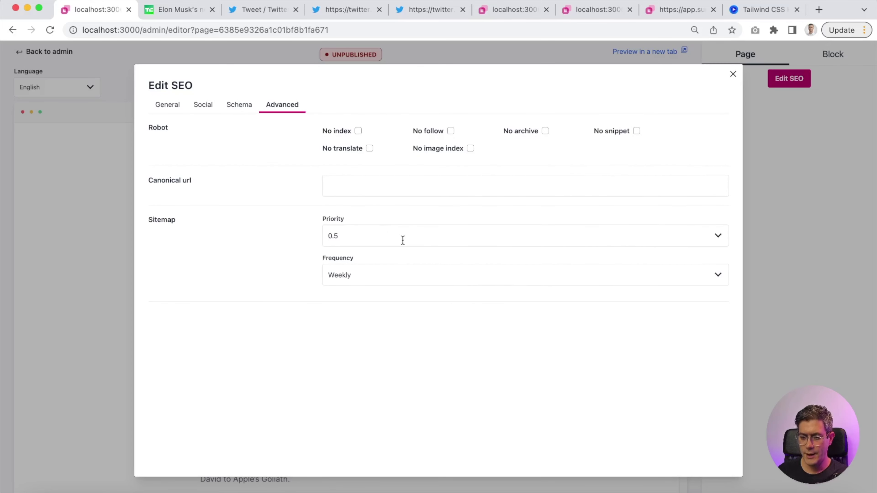
{"action": "left_click", "coordinate": [374, 236]}
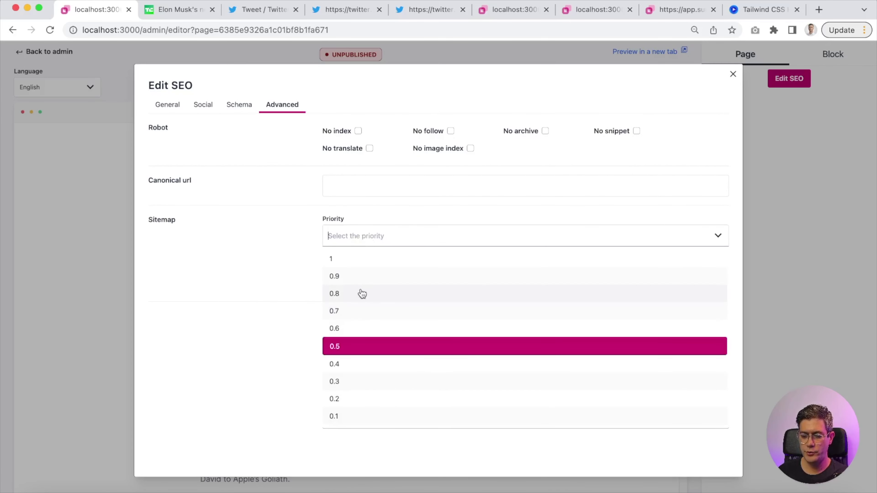
{"action": "left_click", "coordinate": [367, 278]}
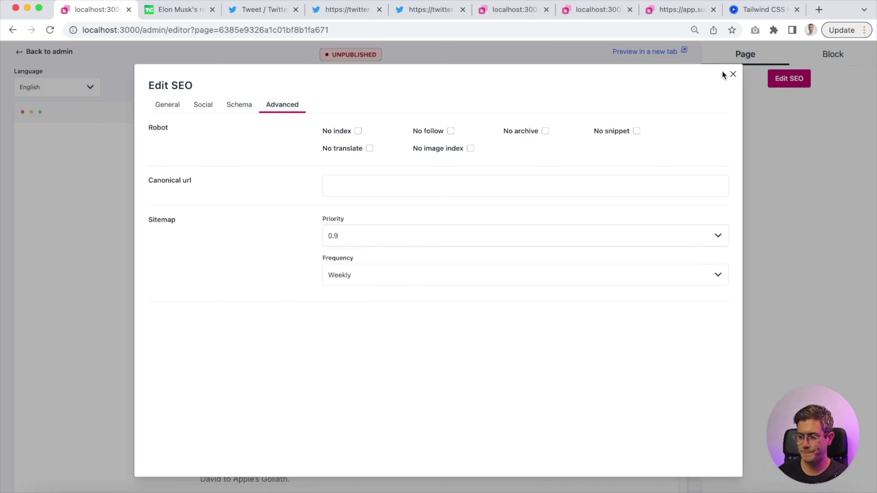
- Close the SEO settings, and save and publish the article page
{"action": "left_click", "coordinate": [731, 74]}
{"action": "left_click", "coordinate": [619, 84]}
{"action": "left_click", "coordinate": [624, 85]}
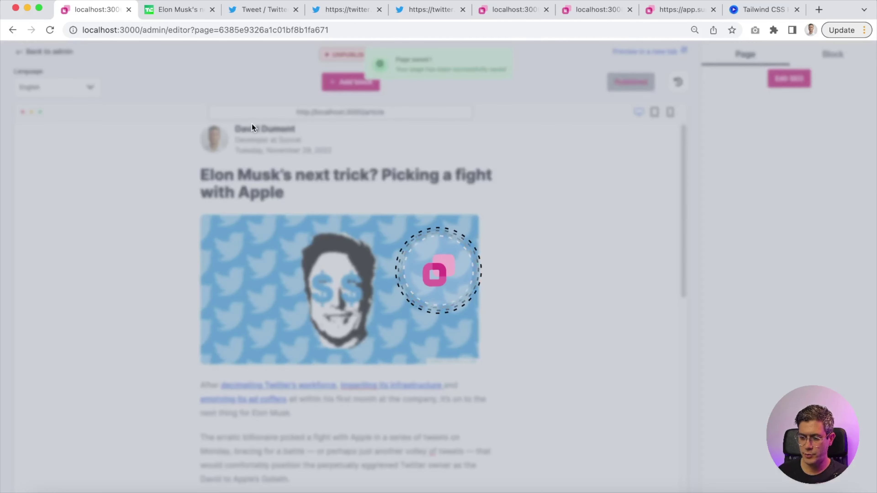
- Open the home page's SEO settings and fill the title and meta description from the page content
{"action": "left_click", "coordinate": [62, 54]}
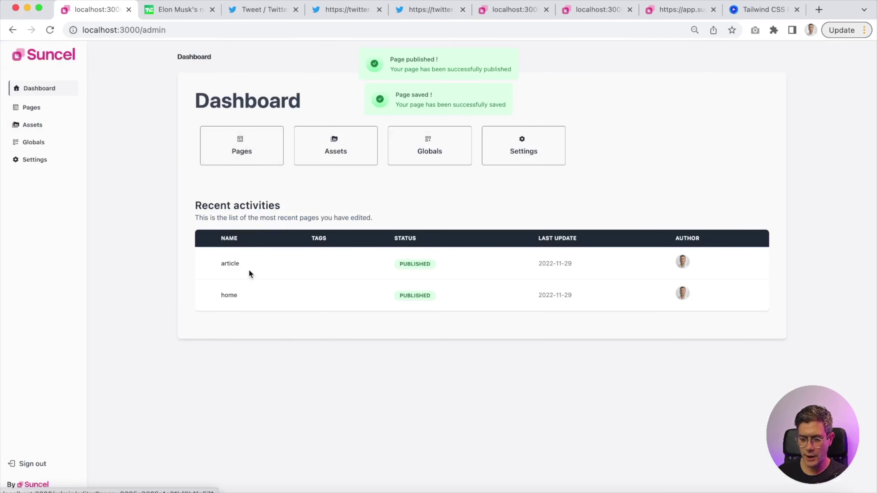
{"action": "left_click", "coordinate": [236, 296]}
{"action": "left_click", "coordinate": [786, 80]}
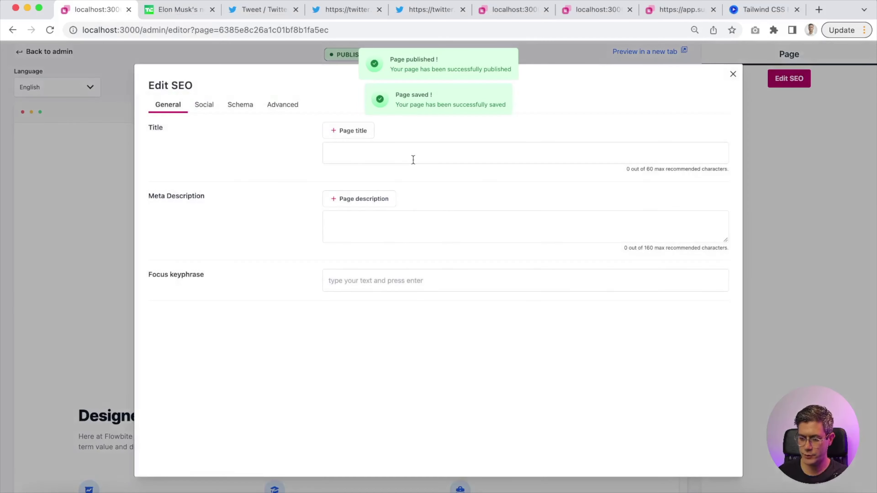
{"action": "left_click", "coordinate": [346, 131]}
{"action": "left_click", "coordinate": [377, 200]}
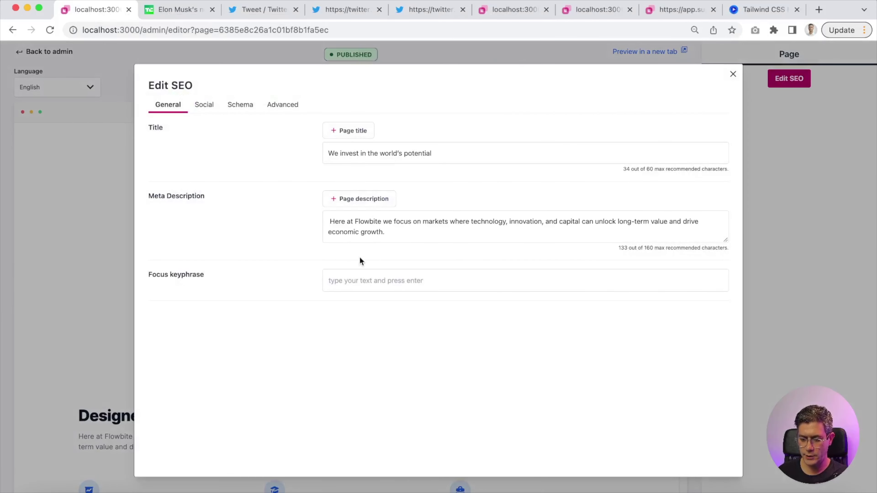
- Copy the home page's general SEO title and description to its Facebook and Twitter settings
{"action": "left_click", "coordinate": [207, 112]}
{"action": "left_click", "coordinate": [356, 153]}
{"action": "left_click", "coordinate": [383, 125]}
{"action": "left_click", "coordinate": [380, 152]}
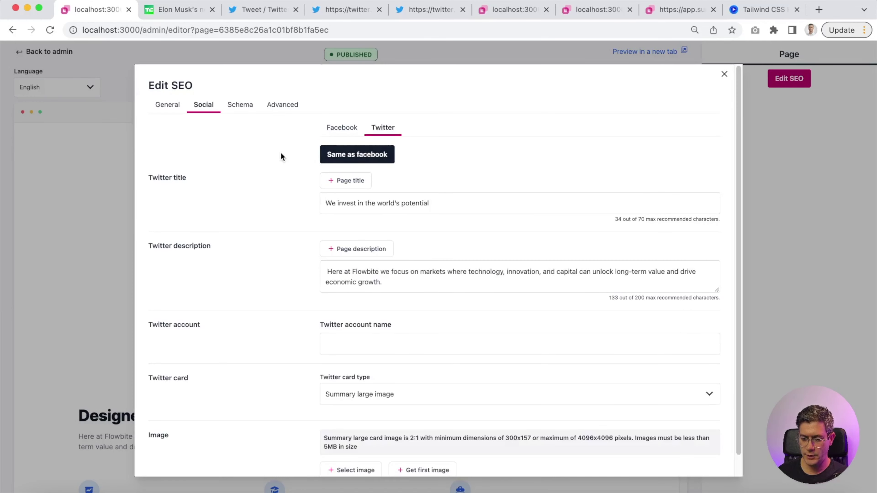
- Choose a schema type and subtype in the home page's SEO settings, and save the page draft
{"action": "left_click", "coordinate": [254, 112]}
{"action": "left_click", "coordinate": [342, 132]}
{"action": "left_click", "coordinate": [354, 157]}
{"action": "left_click", "coordinate": [353, 190]}
{"action": "left_click", "coordinate": [339, 212]}
{"action": "left_click", "coordinate": [724, 74]}
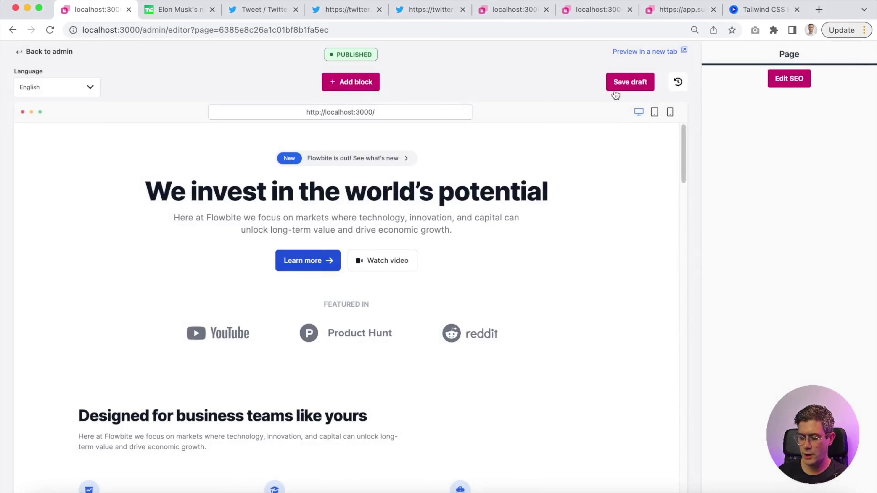
{"action": "left_click", "coordinate": [615, 90]}
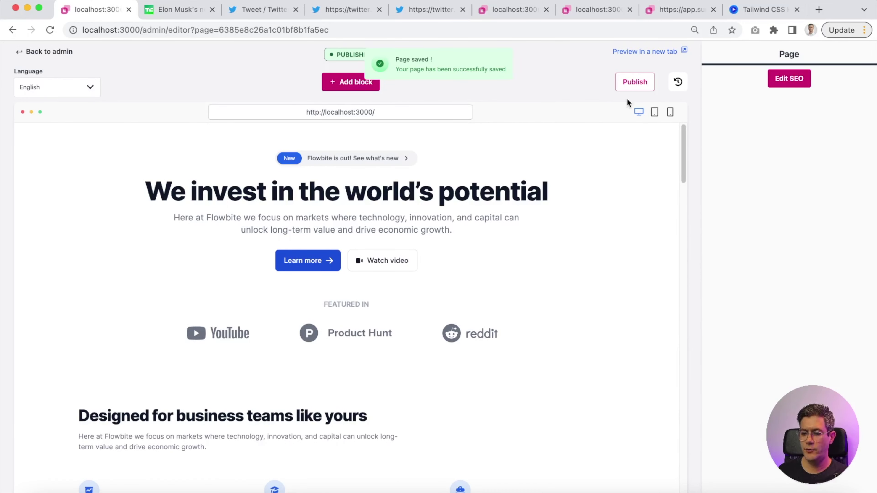
- Link the hero section's first CTA, "Learn more", to the article page, and save and publish the home page
{"action": "left_click", "coordinate": [361, 215]}
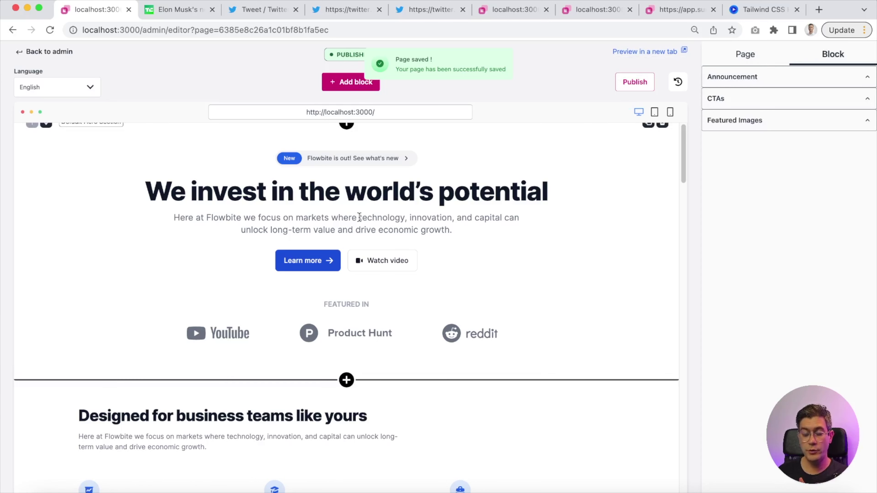
{"action": "left_click", "coordinate": [315, 267]}
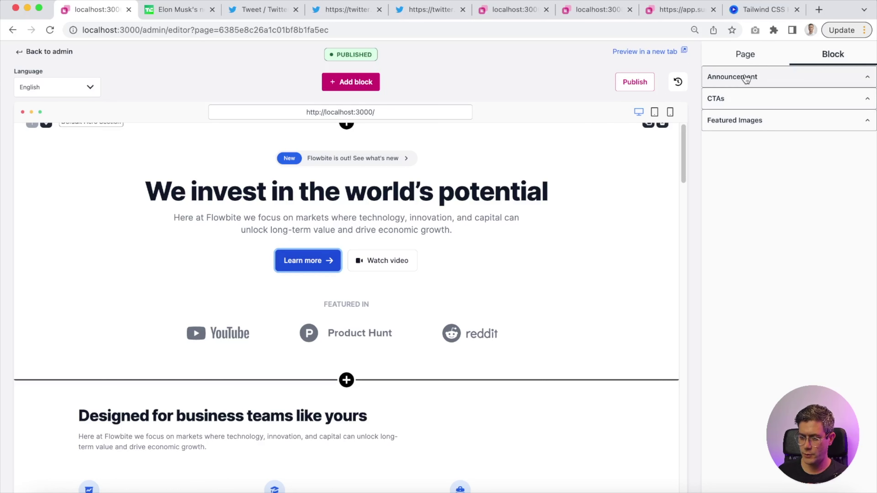
{"action": "left_click", "coordinate": [744, 100]}
{"action": "left_click", "coordinate": [737, 143]}
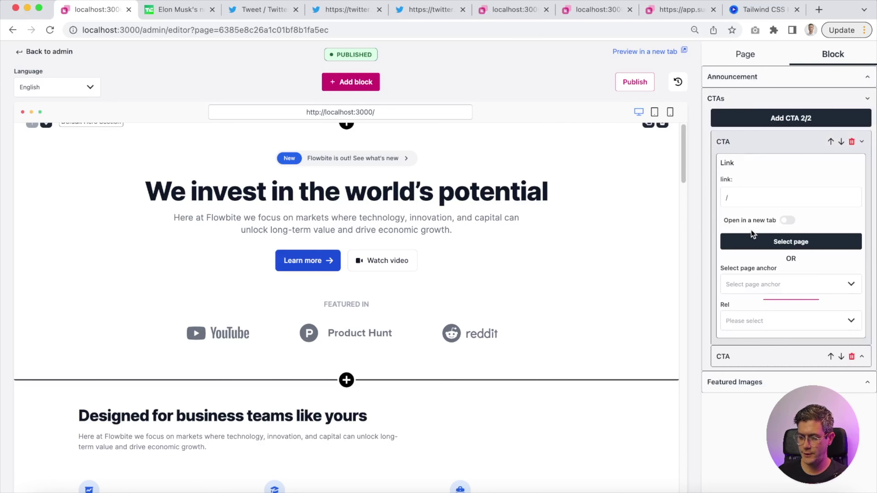
{"action": "left_click", "coordinate": [755, 242]}
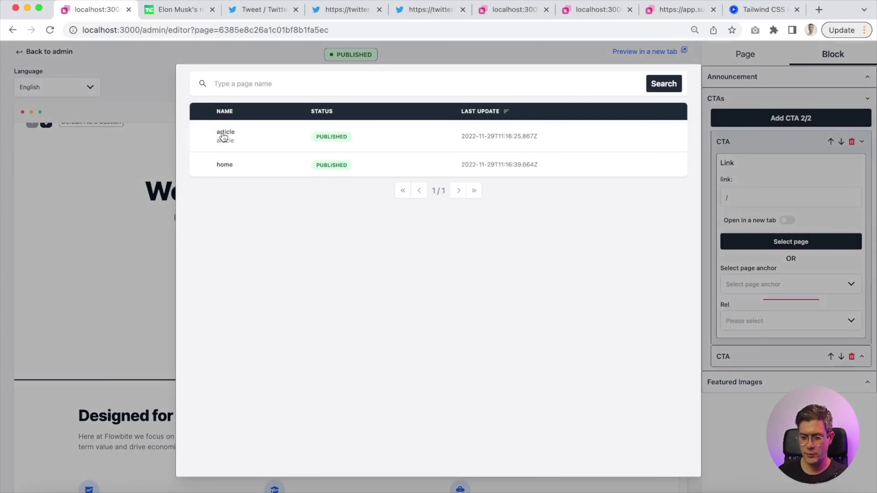
{"action": "left_click", "coordinate": [224, 137]}
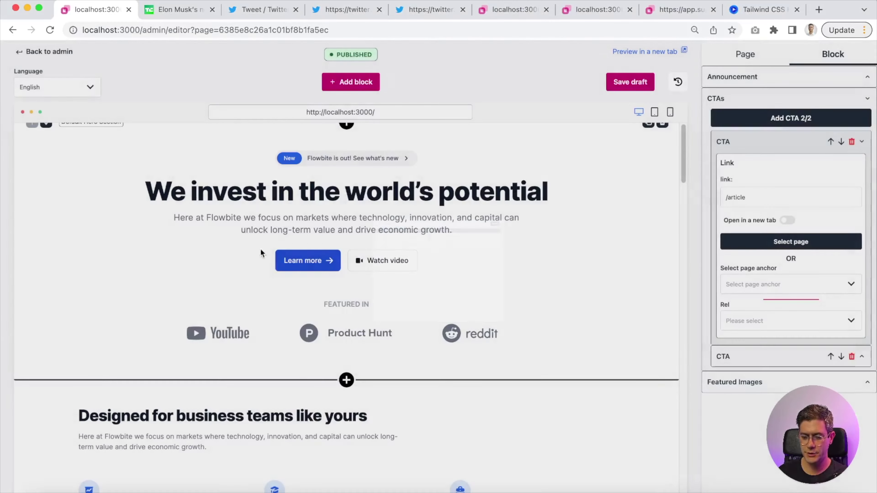
{"action": "left_click", "coordinate": [634, 82]}
{"action": "left_click", "coordinate": [635, 83]}
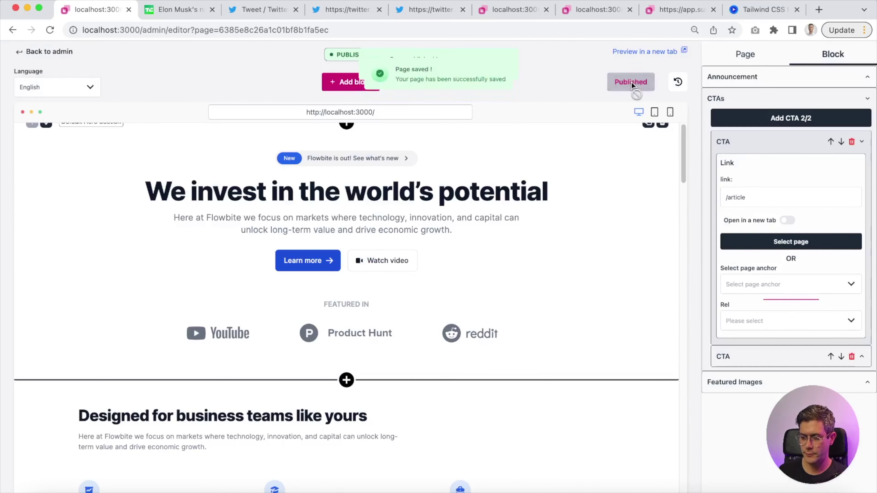
- Open the article page in the editor and add a "Go back" line above the first paragraph of the rich text
{"action": "left_click", "coordinate": [49, 51]}
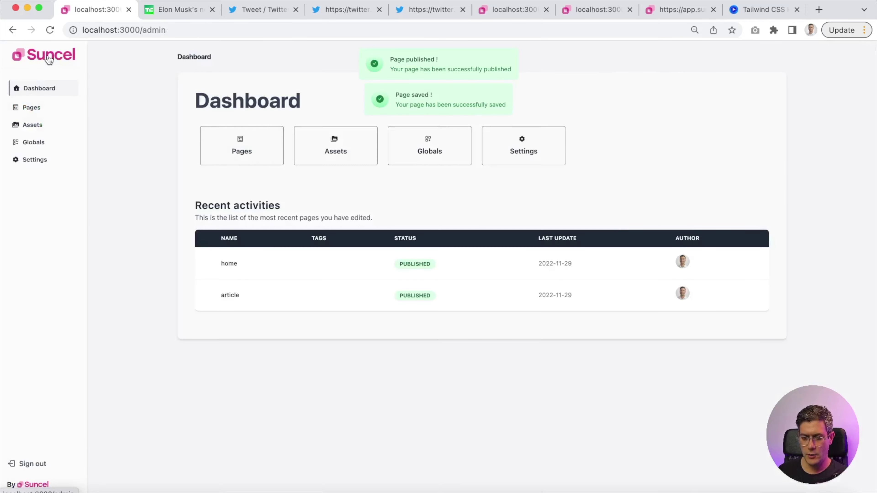
{"action": "left_click", "coordinate": [232, 297]}
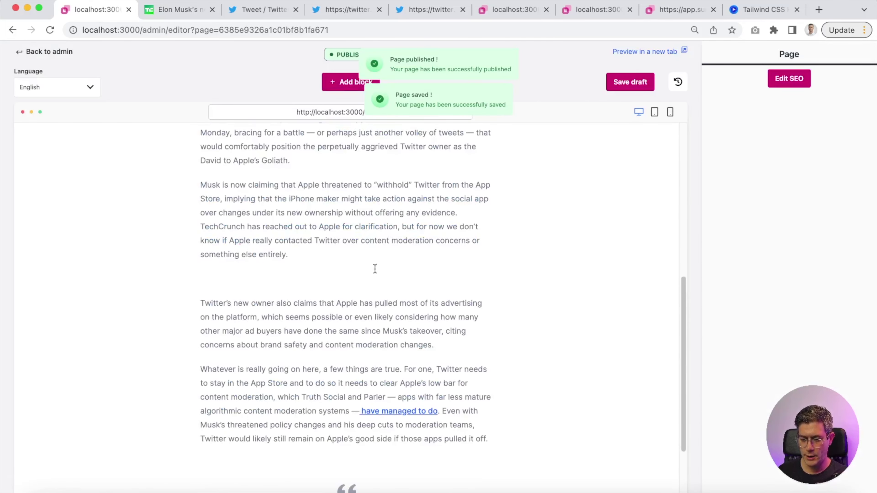
{"action": "left_click", "coordinate": [346, 414]}
{"action": "scroll", "coordinate": [362, 390], "scroll_direction": "down", "scroll_amount": 1}
{"action": "left_click", "coordinate": [201, 373]}
{"action": "key", "text": "Return"}
{"action": "type", "text": "Go ba"}
{"action": "key", "text": "super+shift+Left"}
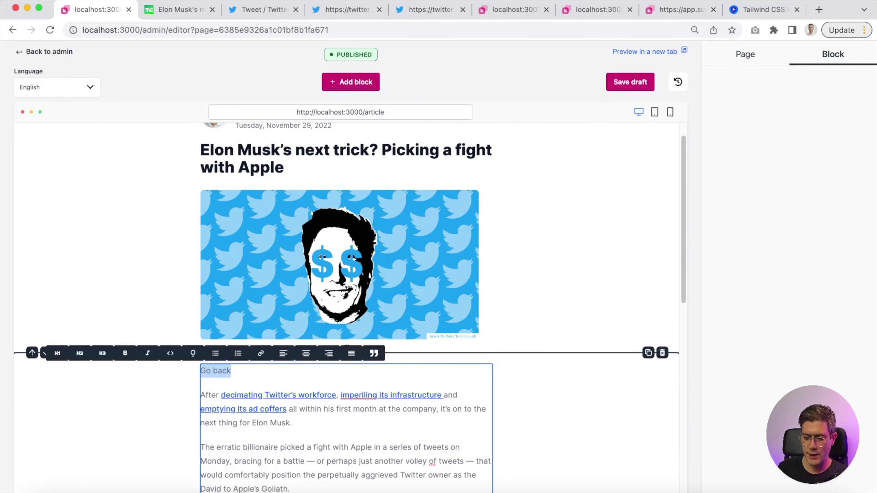
- Link the "Go back" text to the home page
{"action": "left_click", "coordinate": [260, 353]}
{"action": "left_click", "coordinate": [165, 426]}
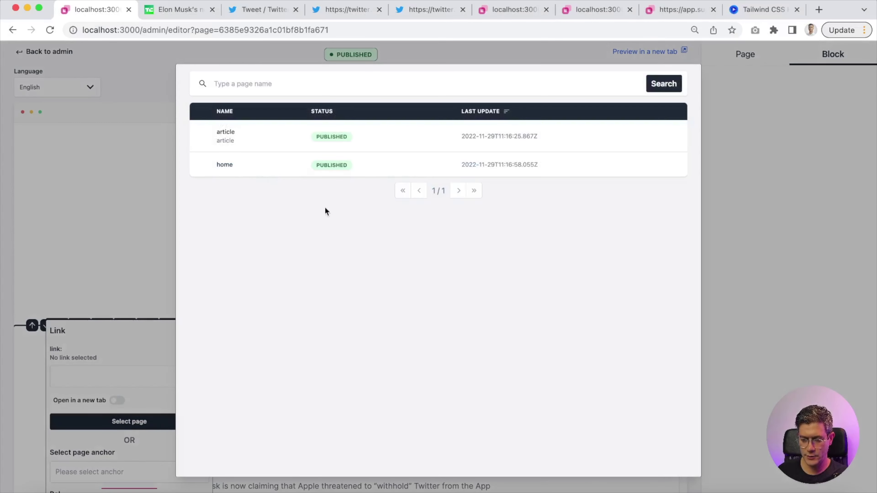
{"action": "left_click", "coordinate": [222, 173]}
{"action": "scroll", "coordinate": [165, 397], "scroll_direction": "down", "scroll_amount": 5}
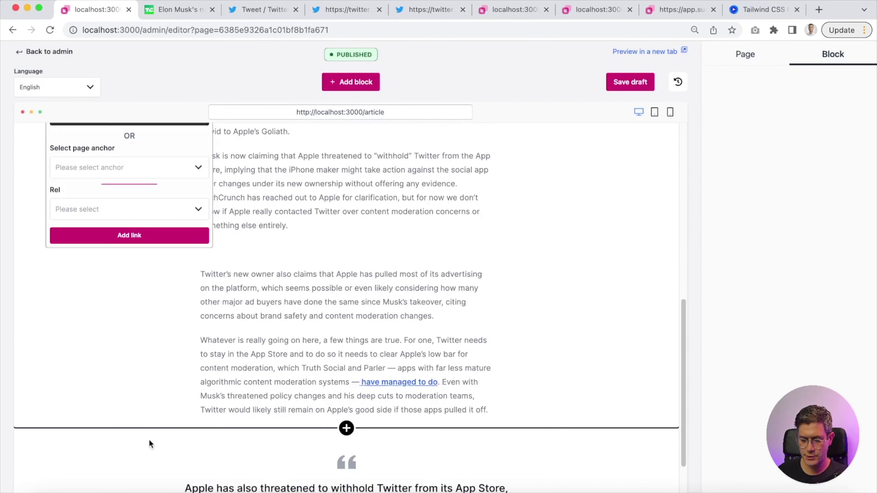
{"action": "left_click", "coordinate": [181, 242]}
{"action": "left_click", "coordinate": [301, 269]}
{"action": "scroll", "coordinate": [278, 298], "scroll_direction": "up", "scroll_amount": 5}
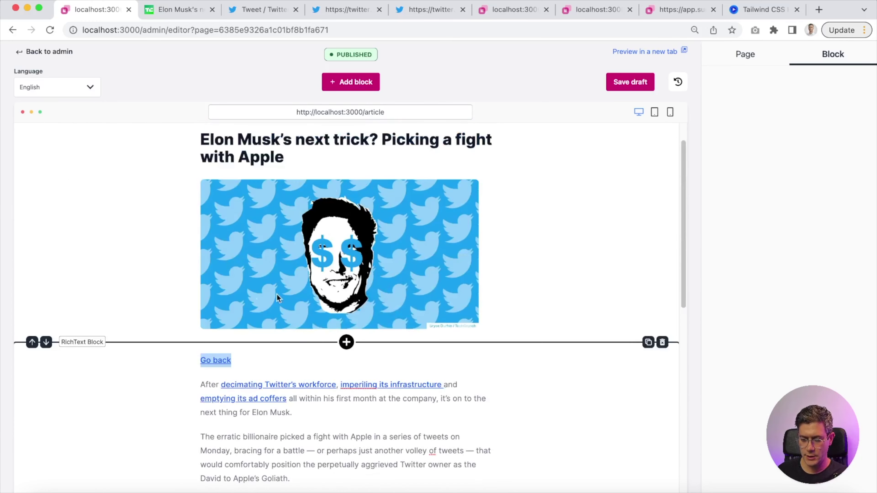
- Save and publish the article page, and return to the admin dashboard
{"action": "left_click", "coordinate": [627, 88]}
{"action": "left_click", "coordinate": [627, 85]}
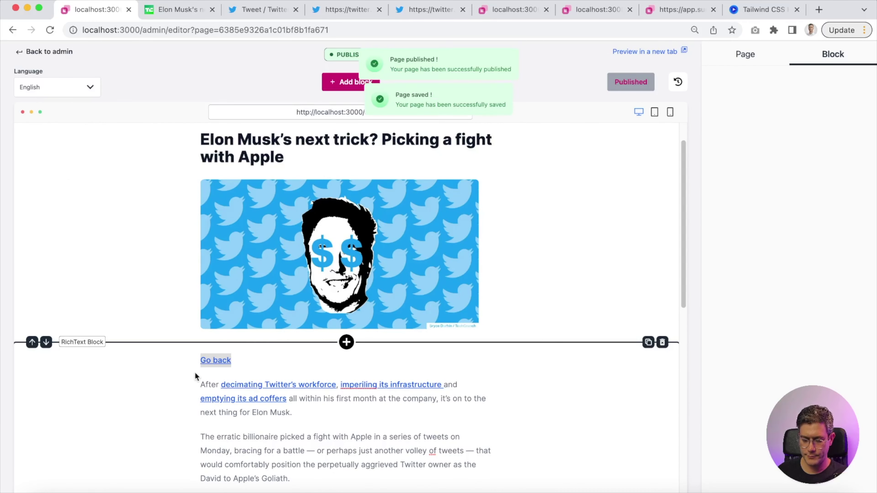
{"action": "left_click", "coordinate": [42, 59]}
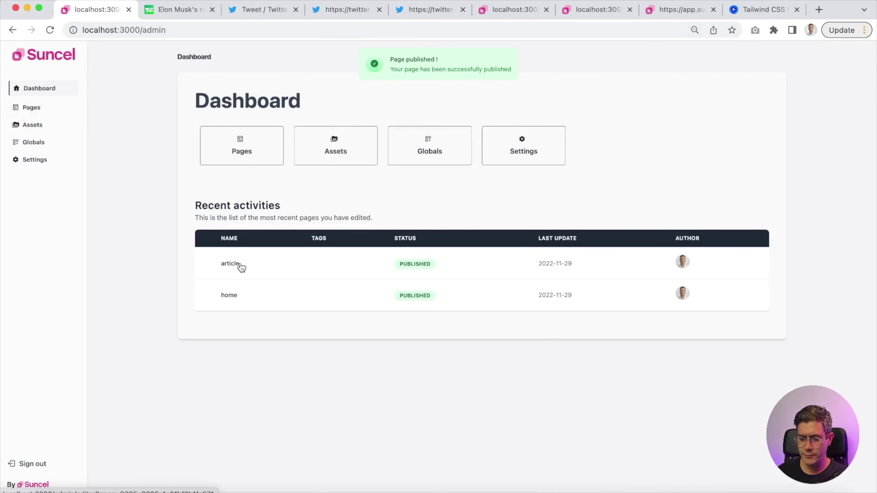
- Open the home page's preview from its editor and test the "Learn more" and "Go back" links between the home and article pages
{"action": "left_click", "coordinate": [230, 291]}
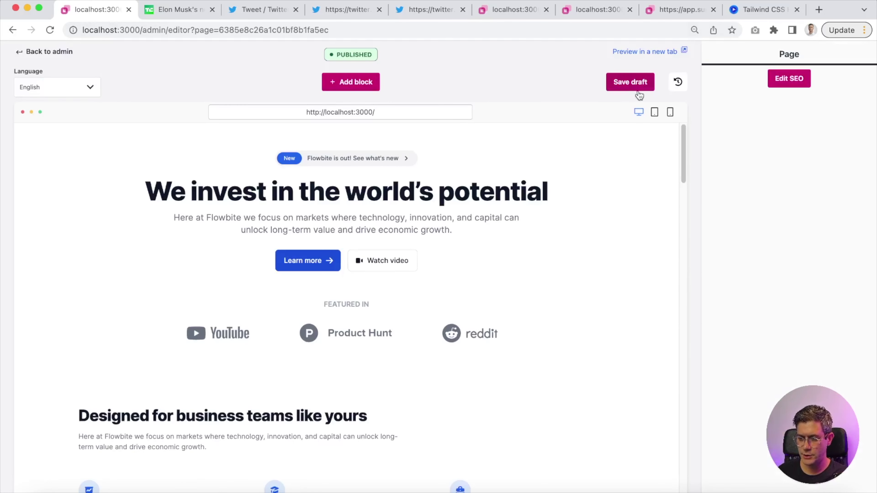
{"action": "left_click", "coordinate": [639, 55]}
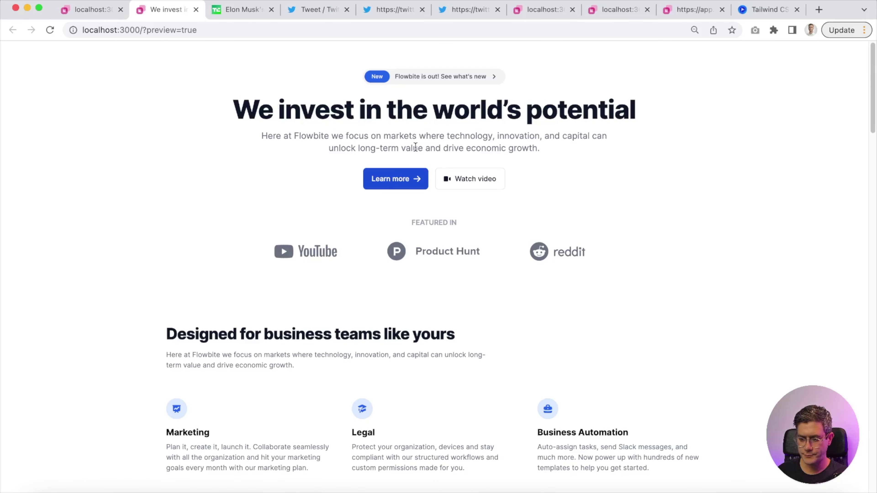
{"action": "left_click", "coordinate": [403, 179]}
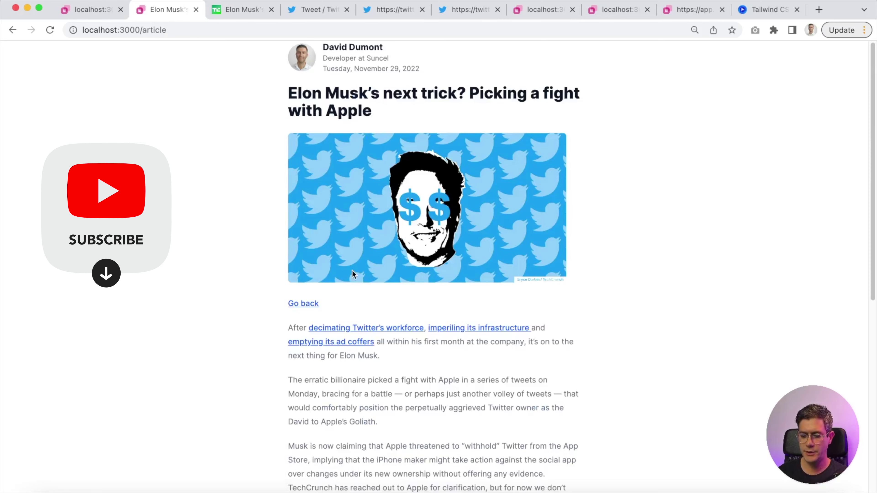
{"action": "left_click", "coordinate": [314, 308]}
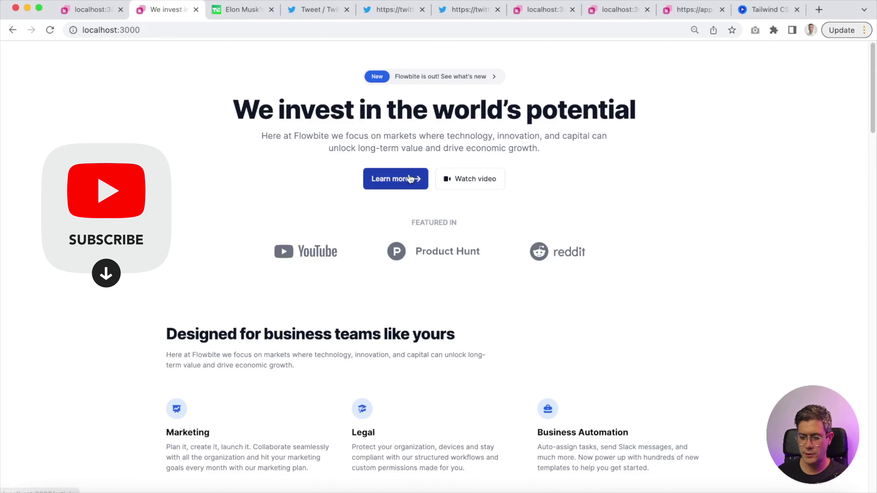
{"action": "scroll", "coordinate": [422, 223], "scroll_direction": "down", "scroll_amount": 20}
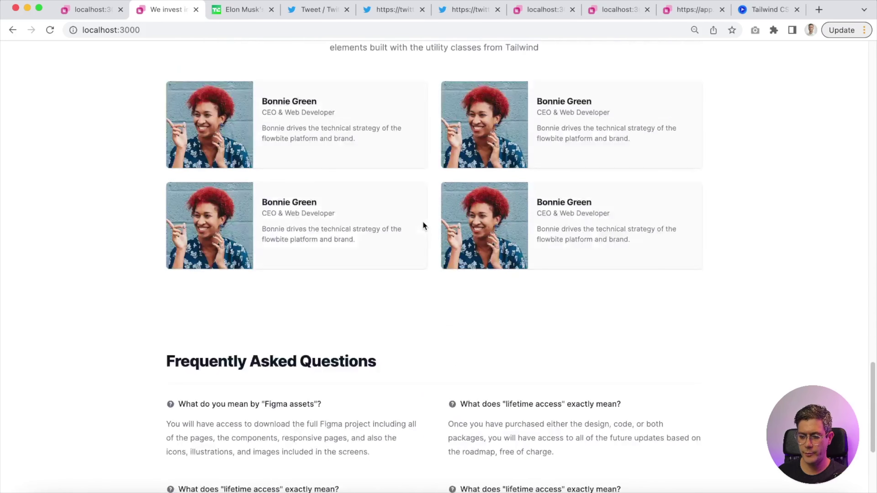
{"action": "scroll", "coordinate": [423, 223], "scroll_direction": "up", "scroll_amount": 20}
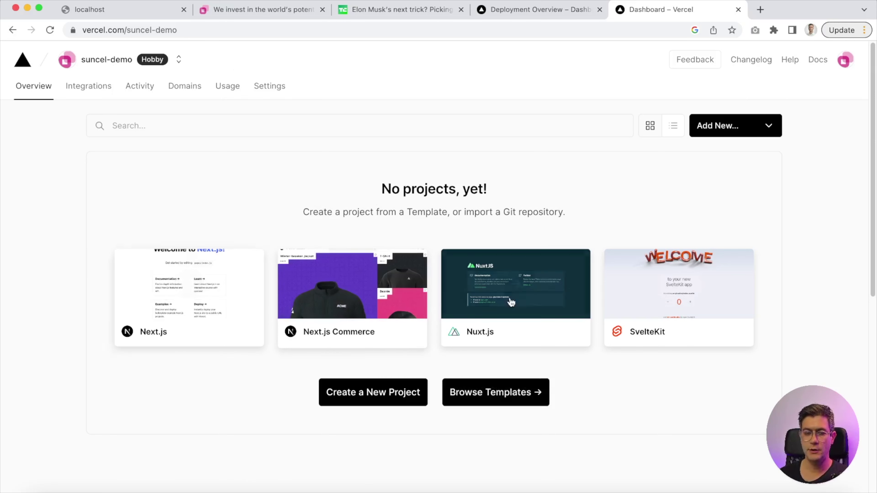
- Switch to VS Code and run "vercel --prod" in the terminal to start a production deployment
{"action": "key", "text": "super+Tab"}
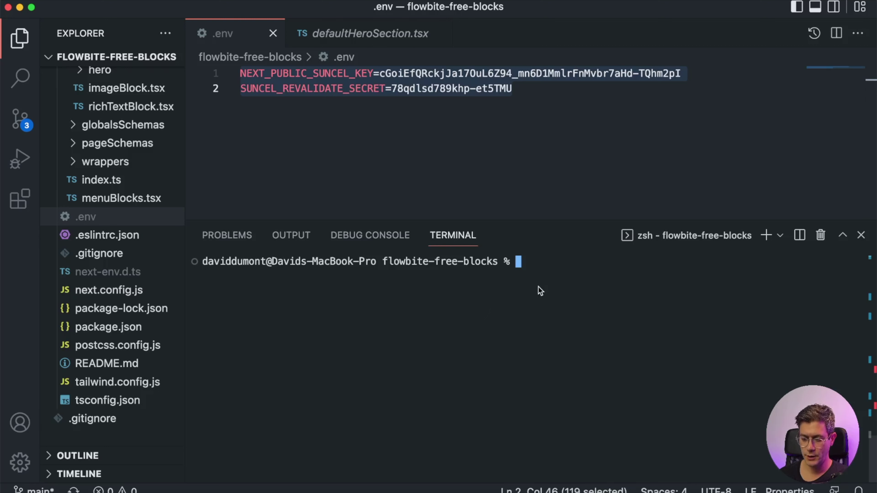
{"action": "type", "text": "vercel "}
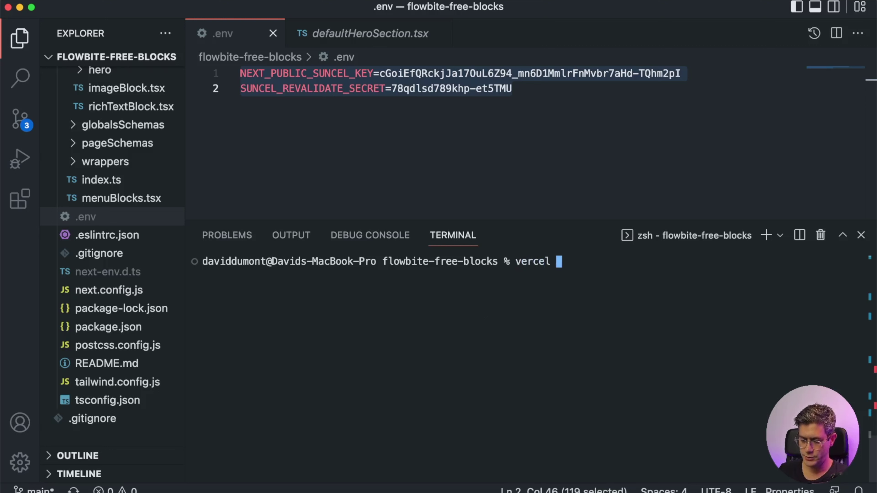
{"action": "type", "text": "--pro"}
{"action": "key", "text": "BackSpace"}
{"action": "type", "text": "d"}
{"action": "key", "text": "BackSpace"}
{"action": "type", "text": "od"}
{"action": "key", "text": "Return"}
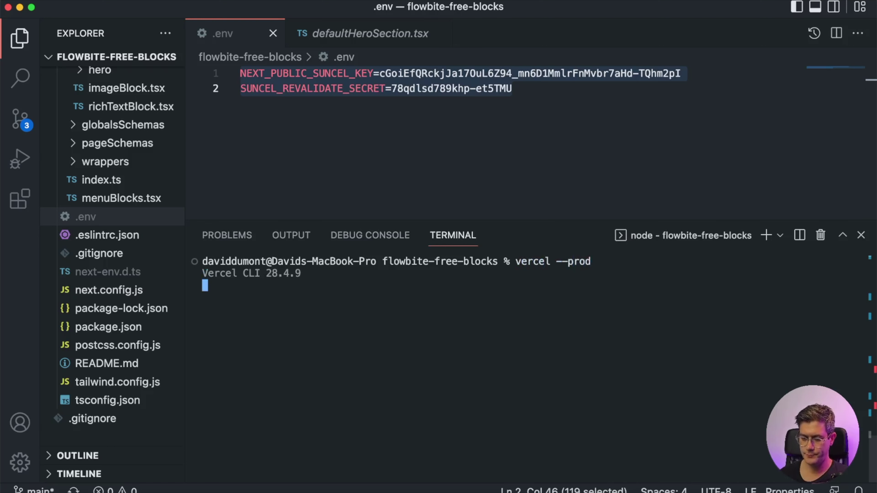
- Confirm setting up and deploying the flowbite-free-blocks folder under the suncel-demo scope, without linking to an existing project
{"action": "type", "text": "y"}
{"action": "key", "text": "Return"}
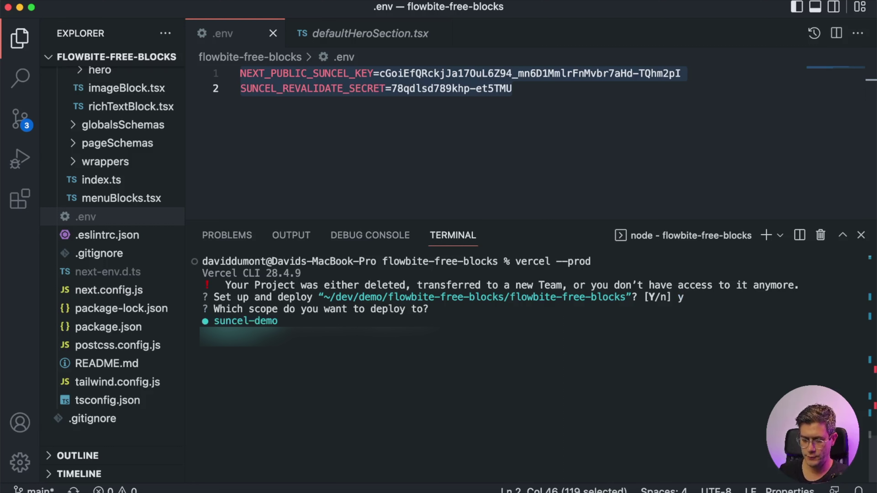
{"action": "key", "text": "Return"}
{"action": "type", "text": "n"}
{"action": "key", "text": "Return"}
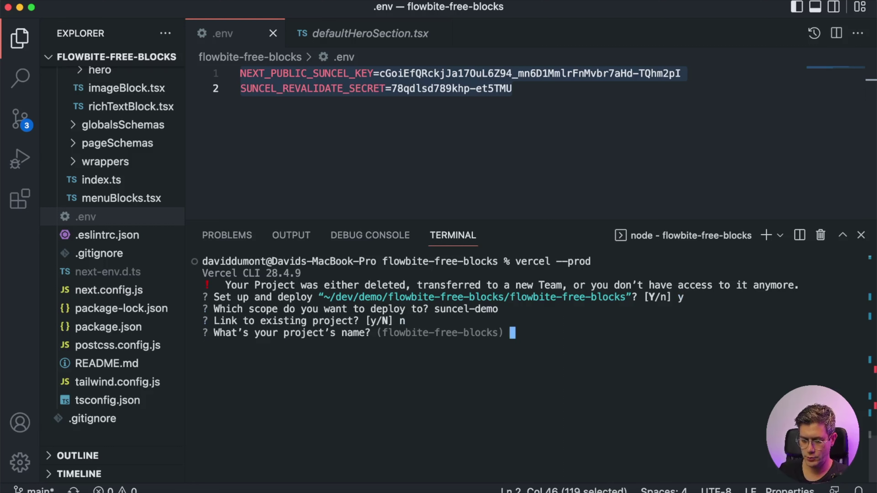
- Name the Vercel project demo-suncel-flowbite, accept ./ as the code directory and keep the auto-detected Next.js settings
{"action": "type", "text": "demo"}
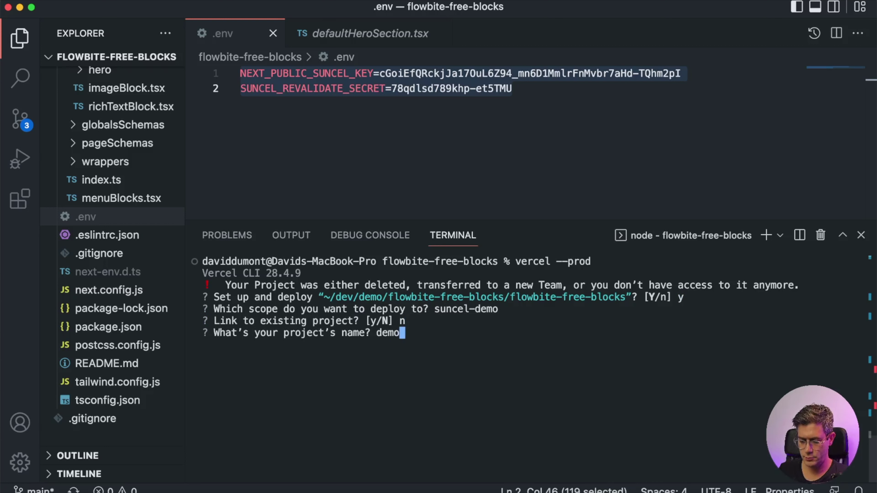
{"action": "type", "text": "-suncel-flowbite"}
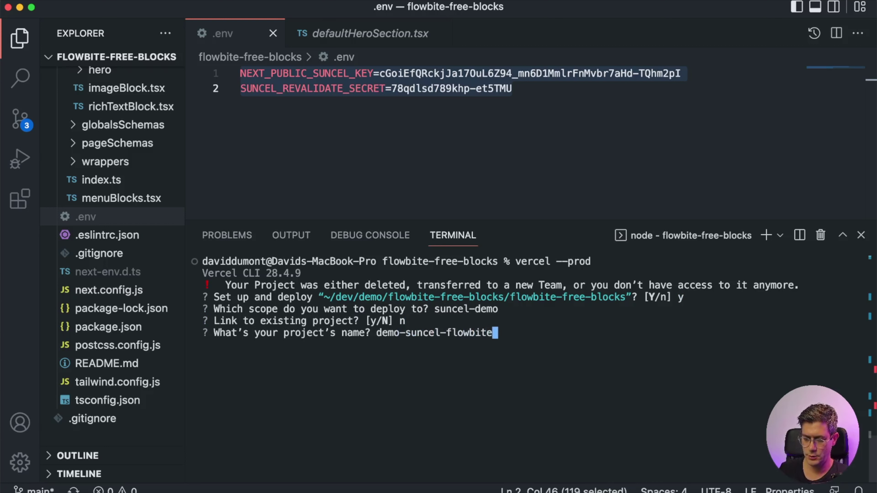
{"action": "key", "text": "Return"}
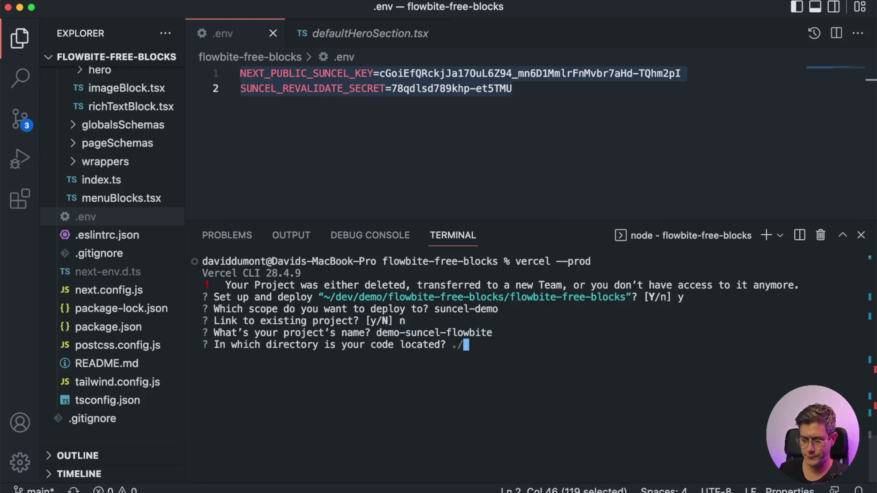
{"action": "key", "text": "Return"}
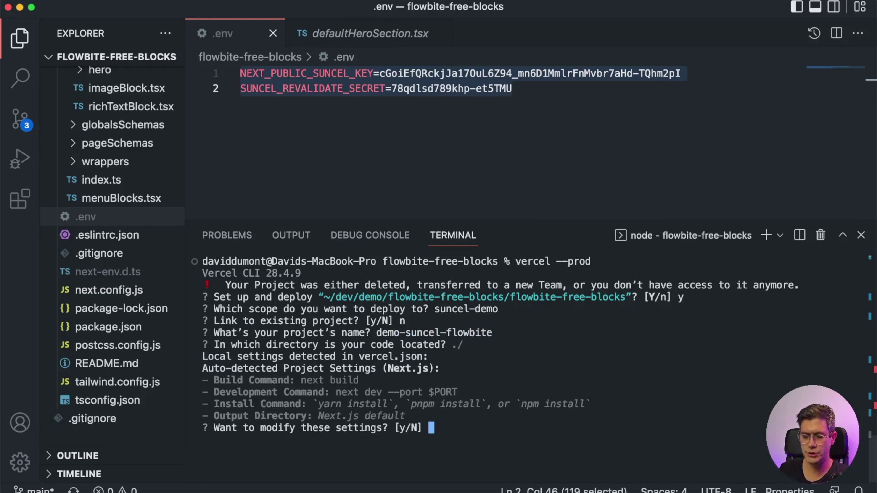
{"action": "type", "text": "n"}
{"action": "key", "text": "Return"}
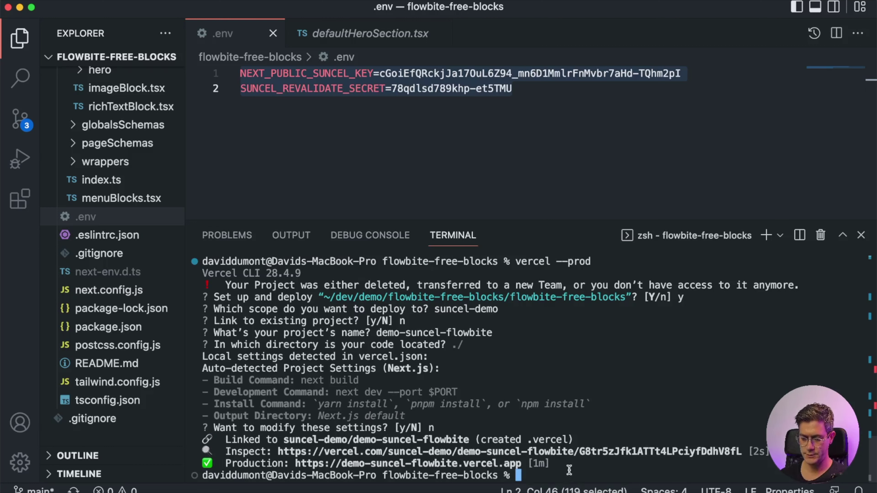
- Switch to the browser and open the environment variable settings of the demo-suncel-flowbite project in Vercel
{"action": "key", "text": "super+Tab"}
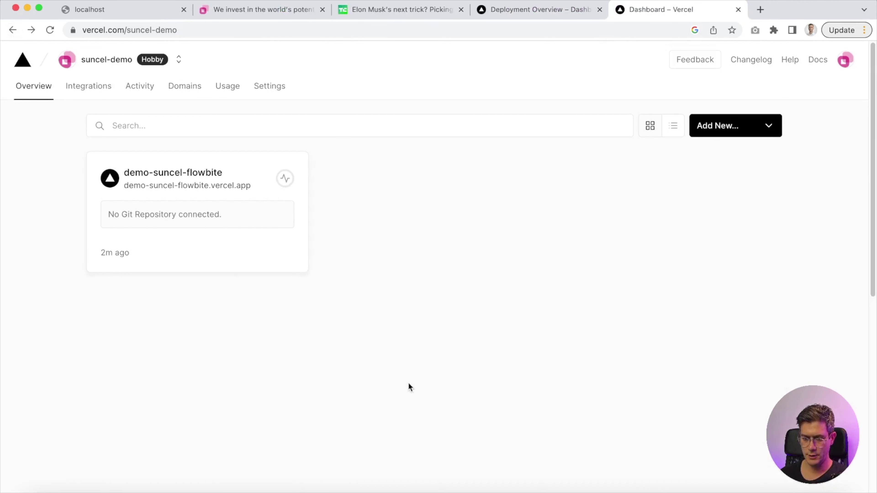
{"action": "left_click", "coordinate": [222, 186]}
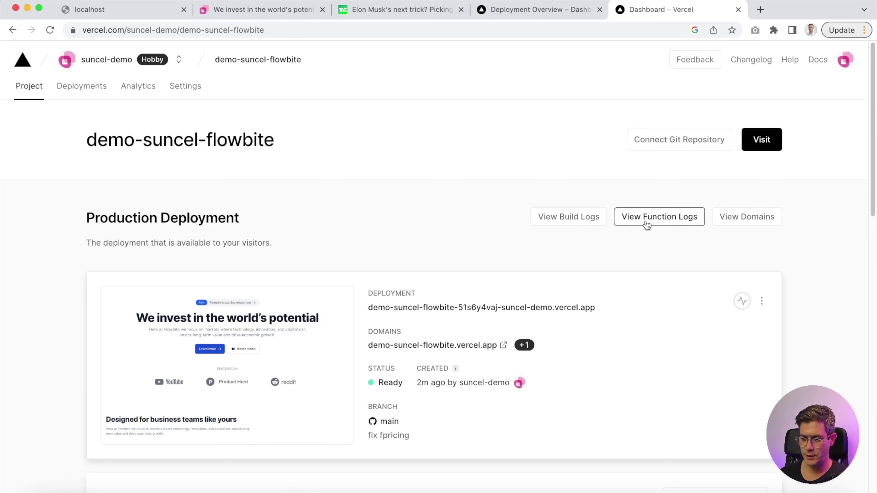
{"action": "left_click", "coordinate": [188, 88]}
{"action": "scroll", "coordinate": [360, 327], "scroll_direction": "down", "scroll_amount": 3}
{"action": "key", "text": "super+Tab"}
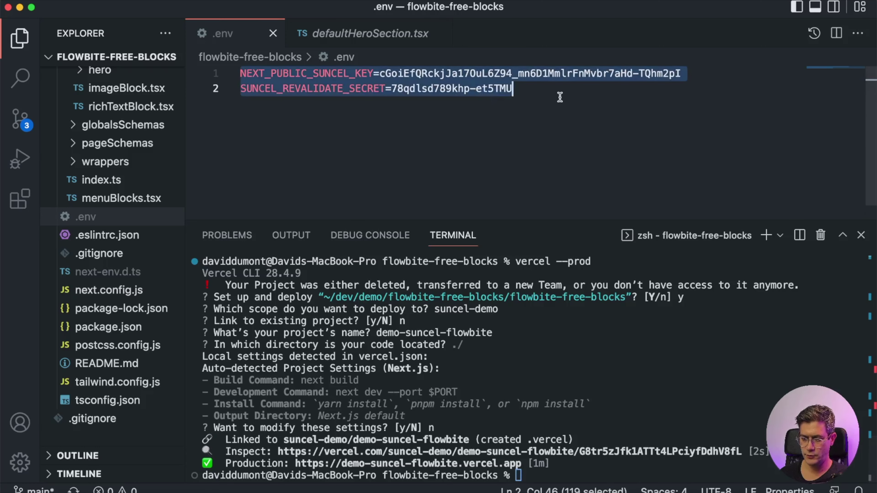
{"action": "key", "text": "super+Tab"}
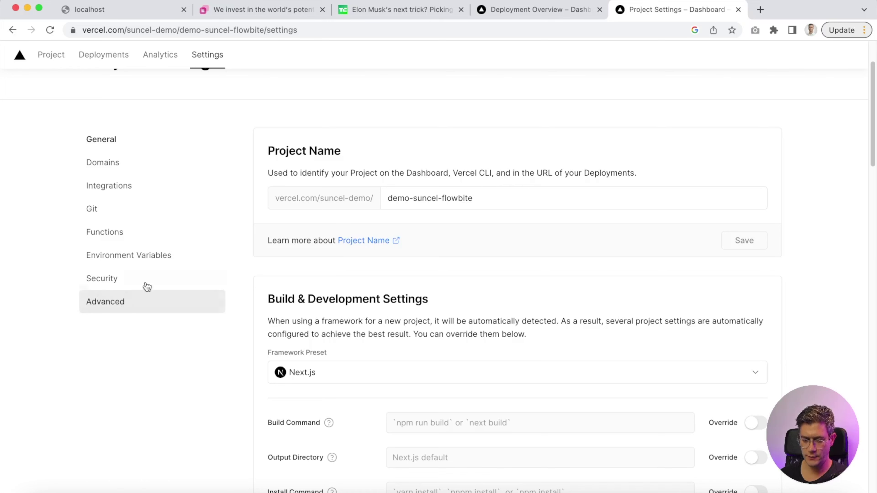
{"action": "left_click", "coordinate": [146, 258]}
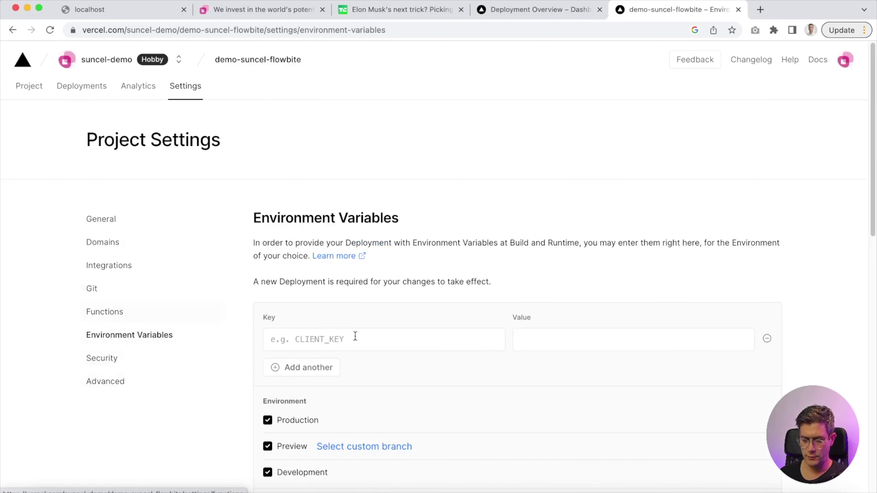
- Paste the NEXT_PUBLIC_SUNCEL_KEY and SUNCEL_REVALIDATE_SECRET variables from the .env file, with their key and secret values, and save them
{"action": "left_click", "coordinate": [319, 338]}
{"action": "key", "text": "super+v"}
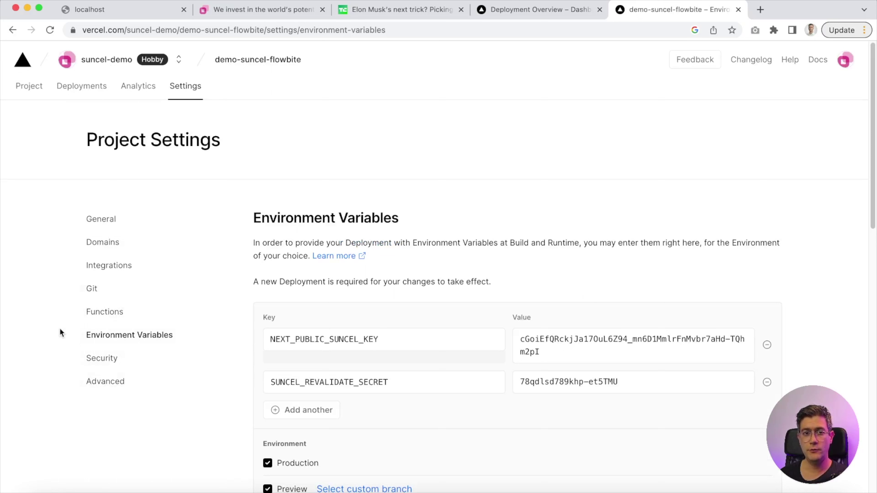
{"action": "scroll", "coordinate": [573, 283], "scroll_direction": "down", "scroll_amount": 2}
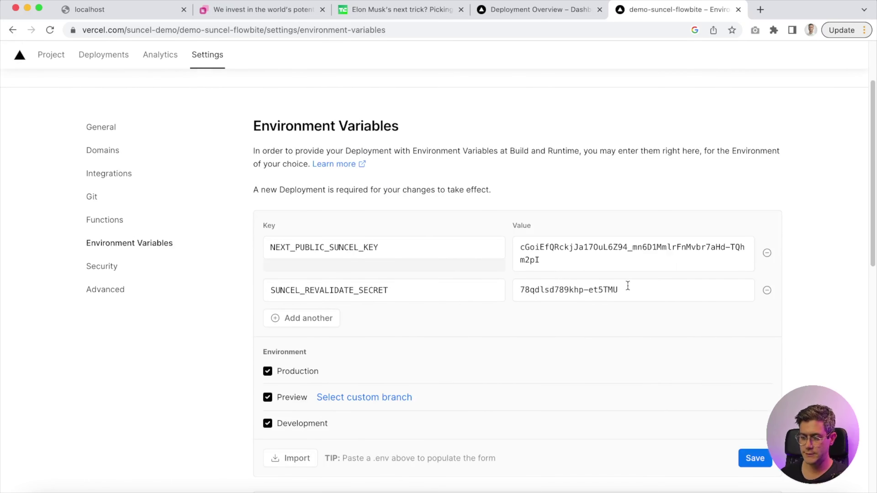
{"action": "left_click", "coordinate": [755, 458]}
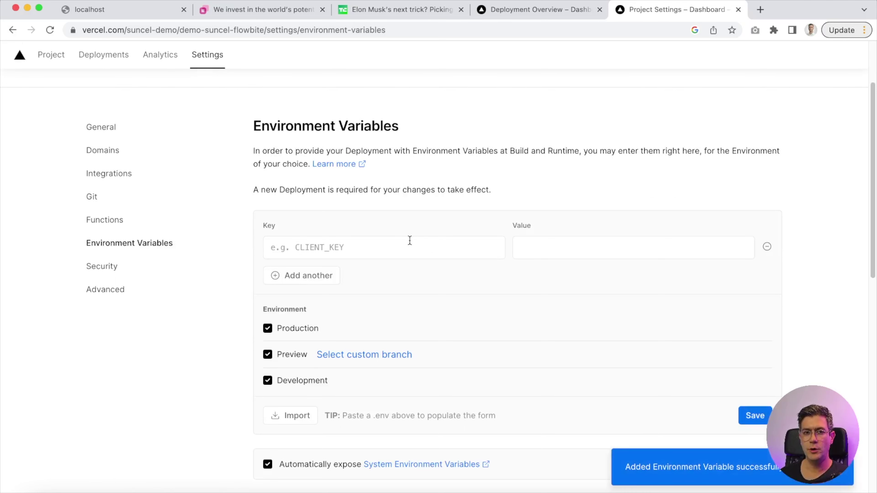
- Switch back to VS Code and redeploy the project to production with "vercel --prod"
{"action": "key", "text": "super+Tab"}
{"action": "left_click", "coordinate": [547, 473]}
{"action": "type", "text": "ver"}
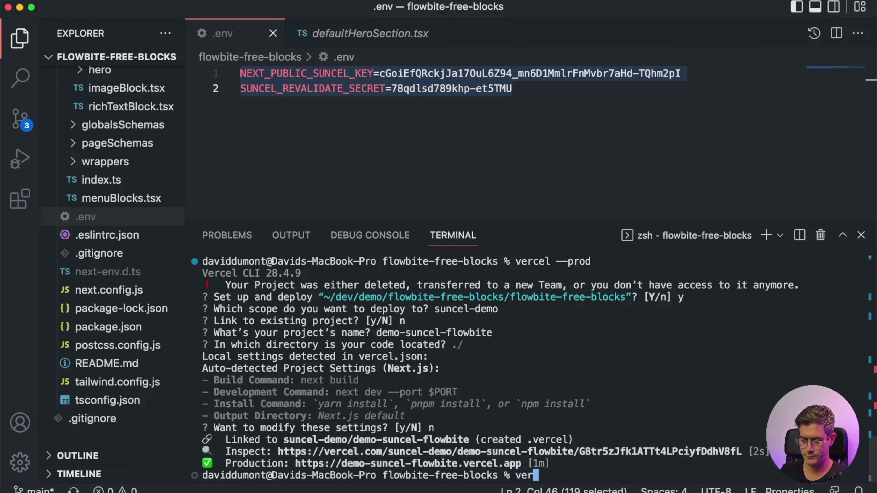
{"action": "type", "text": "cel --prod"}
{"action": "key", "text": "Return"}
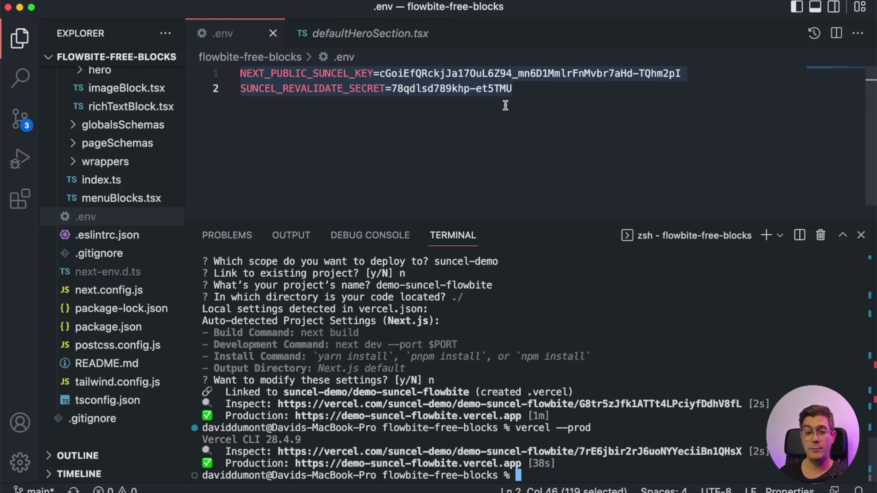
- Review the two Suncel variables in the .env file and where their values come from in the Suncel project's API settings
{"action": "left_click_drag", "start_coordinate": [536, 100], "coordinate": [206, 73]}
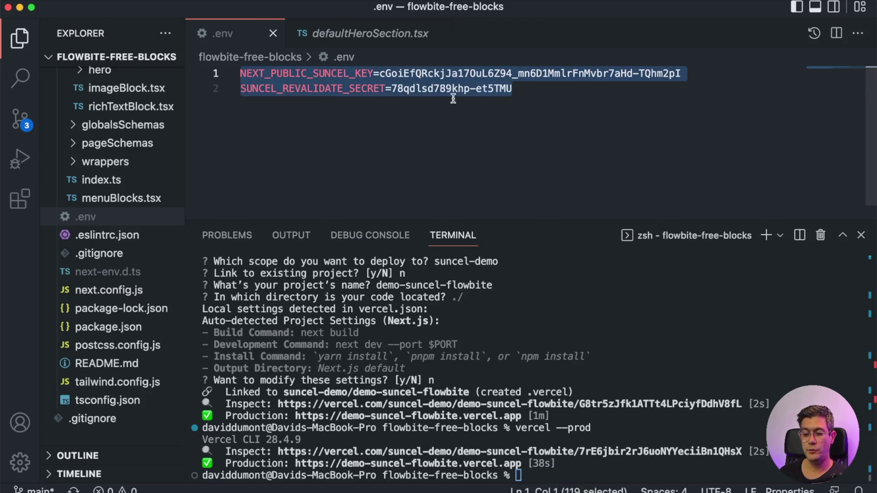
{"action": "double_click", "coordinate": [540, 97]}
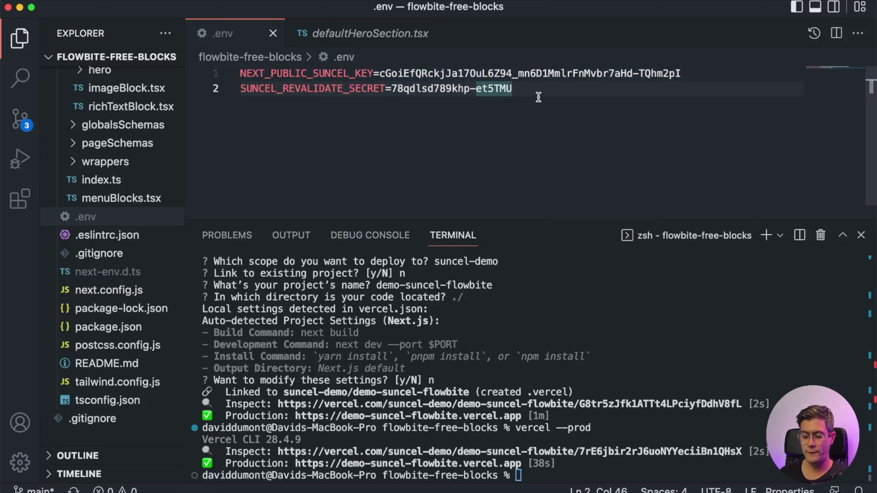
{"action": "key", "text": "super+Tab"}
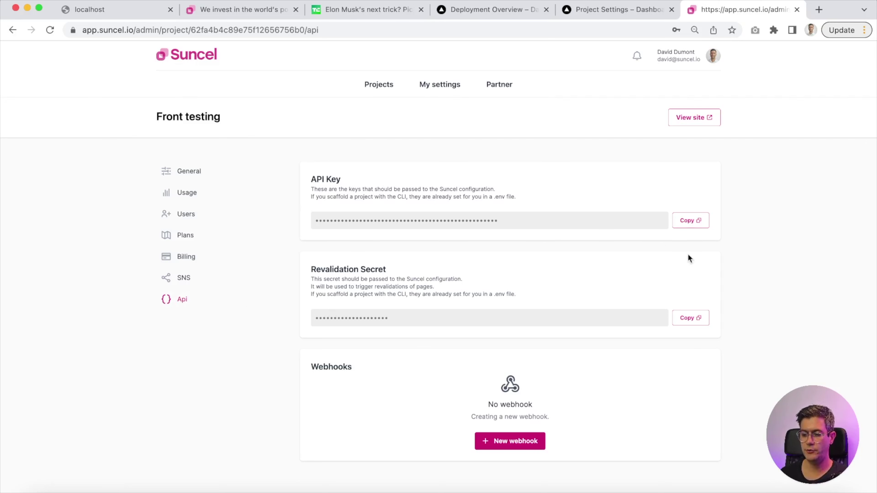
{"action": "key", "text": "super+Tab"}
{"action": "left_click_drag", "start_coordinate": [543, 91], "coordinate": [219, 67]}
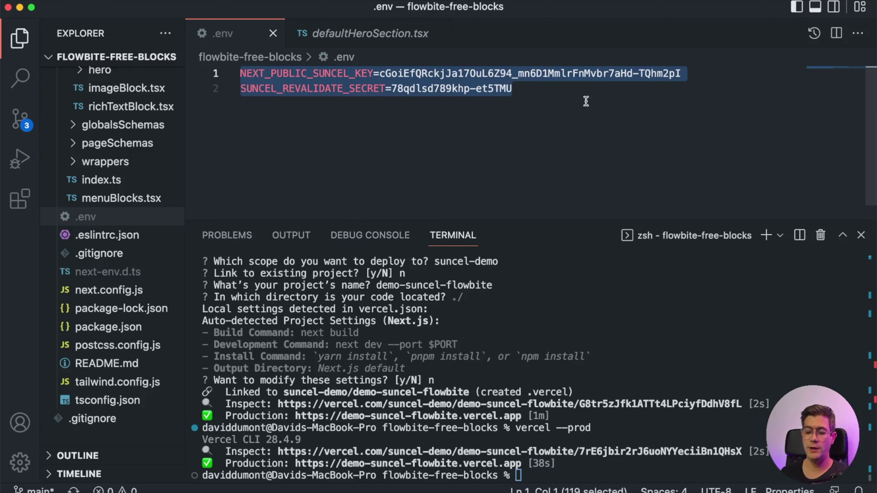
- Open the production site demo-suncel-flowbite.vercel.app, look through the home page and follow "Learn more" to the article page
{"action": "left_click", "coordinate": [397, 465], "text": "super"}
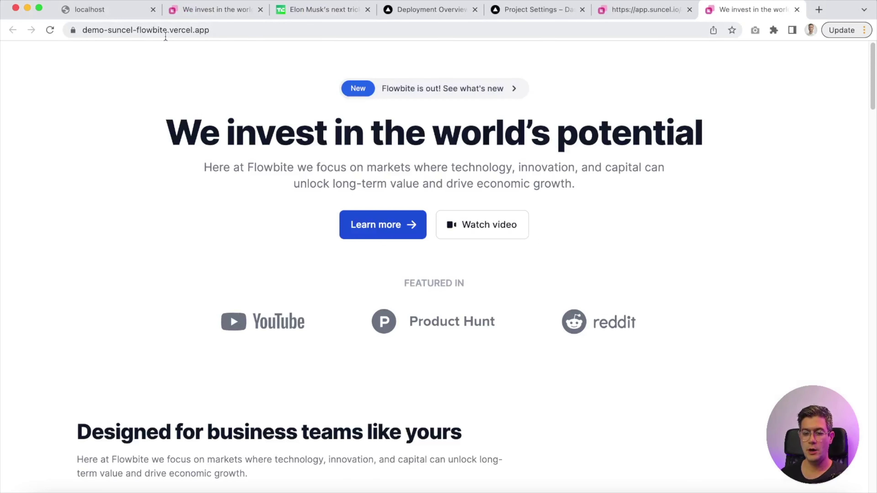
{"action": "left_click", "coordinate": [237, 26]}
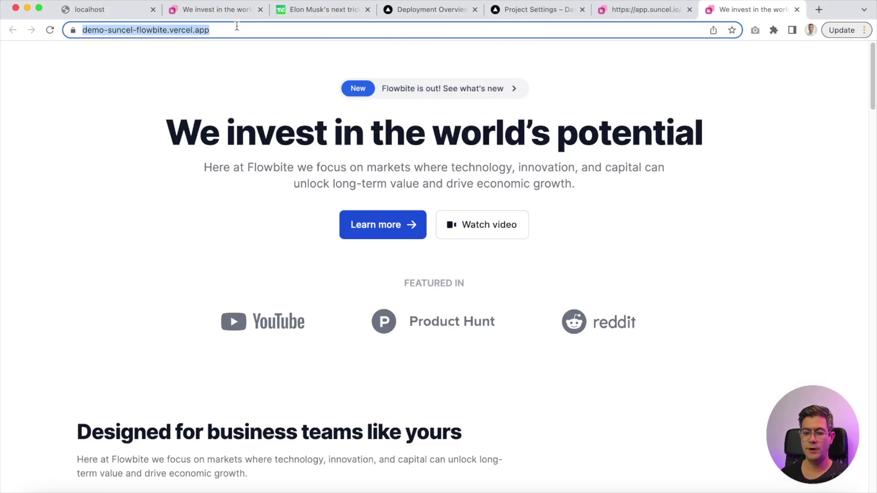
{"action": "left_click", "coordinate": [157, 116]}
{"action": "scroll", "coordinate": [157, 117], "scroll_direction": "down", "scroll_amount": 1}
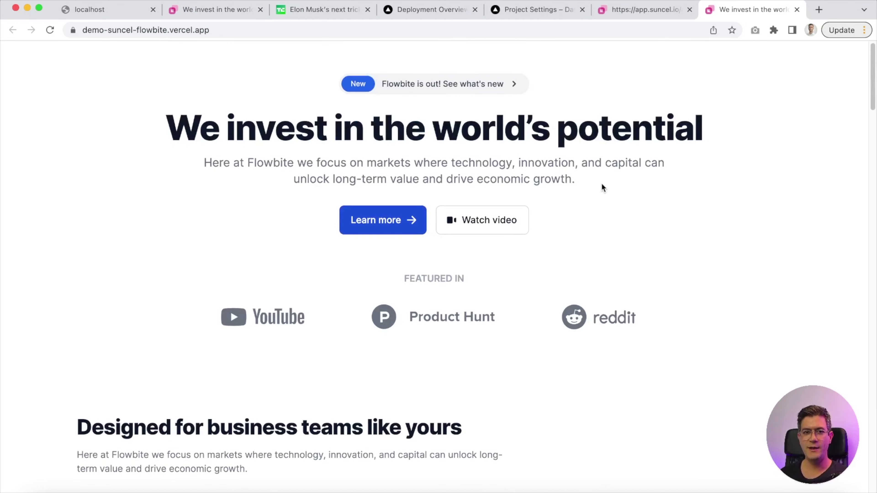
{"action": "scroll", "coordinate": [600, 186], "scroll_direction": "down", "scroll_amount": 15}
{"action": "scroll", "coordinate": [600, 186], "scroll_direction": "up", "scroll_amount": 15}
{"action": "left_click", "coordinate": [383, 218]}
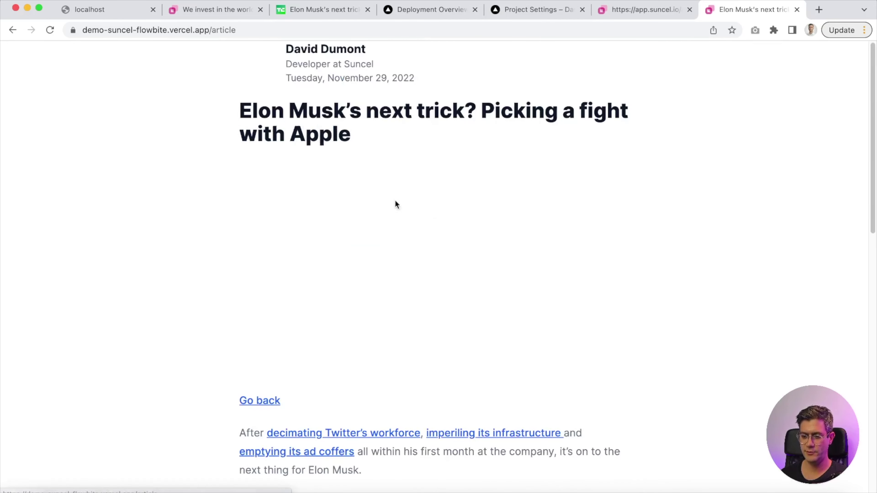